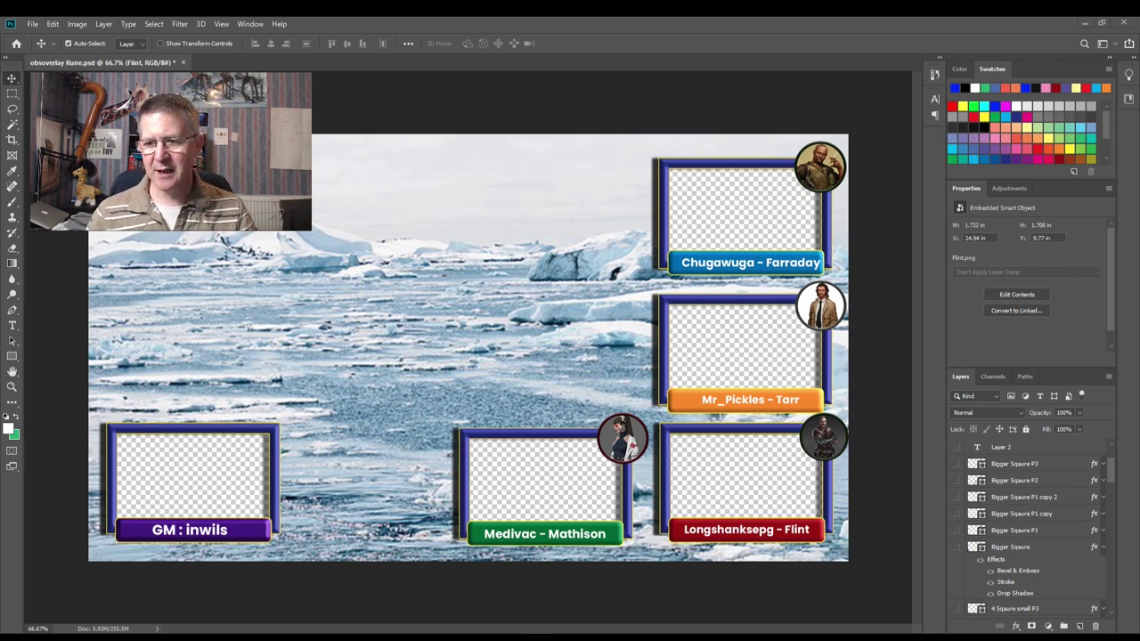
Step: Show Layer 1 copy and move it above the antarctica photo layer
scroll(1018, 557, "down", 4)
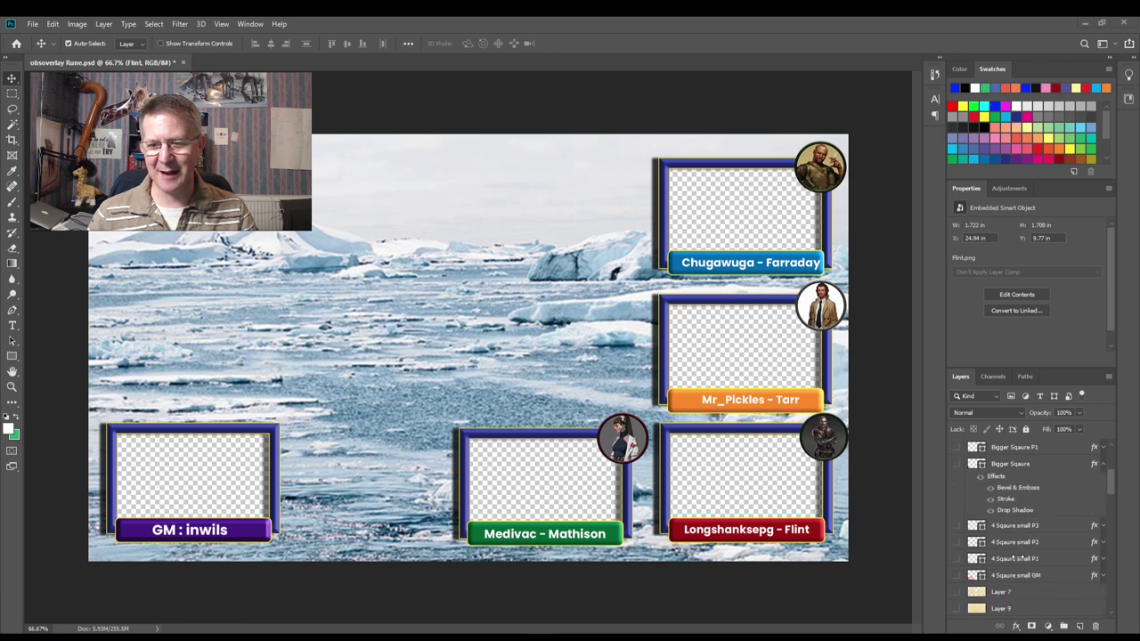
scroll(1019, 558, "down", 8)
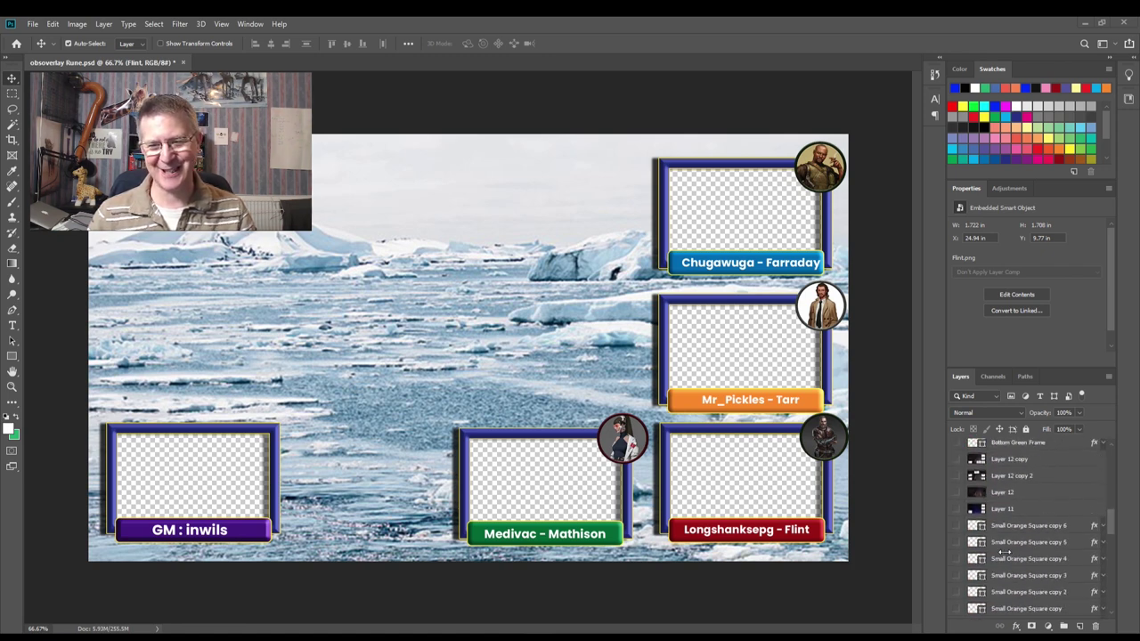
scroll(1004, 552, "down", 8)
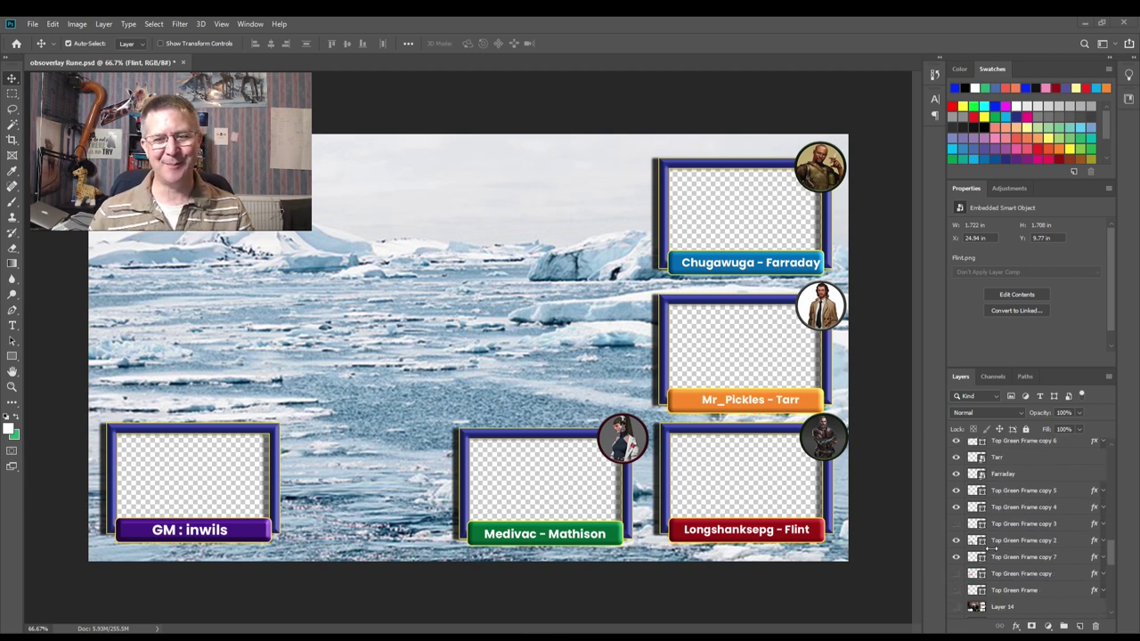
scroll(995, 550, "down", 6)
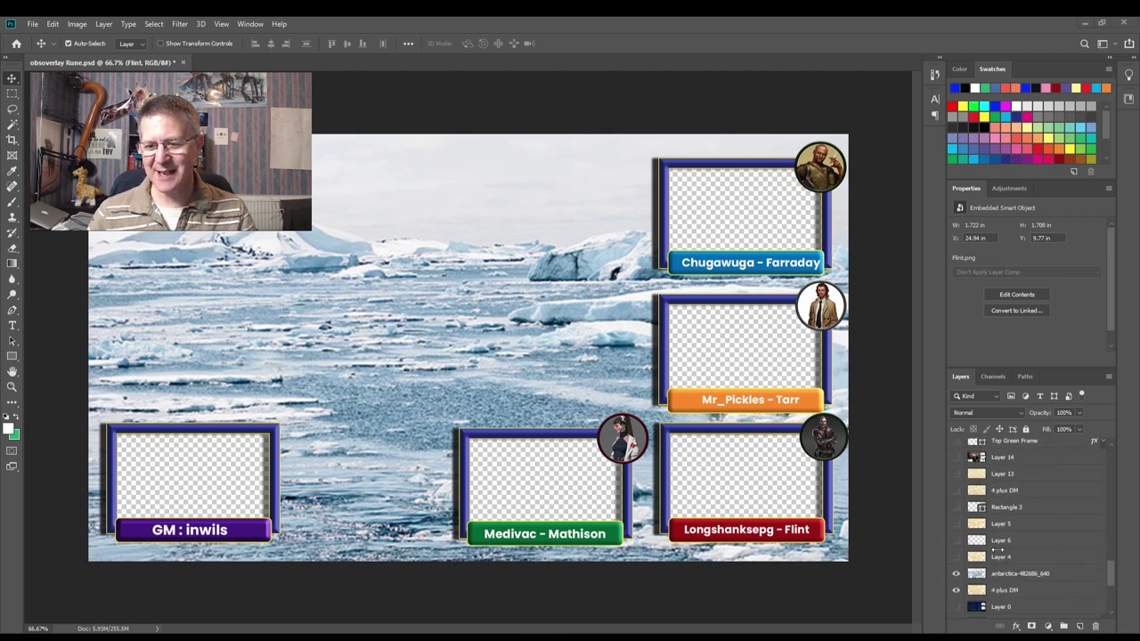
scroll(1037, 581, "down", 5)
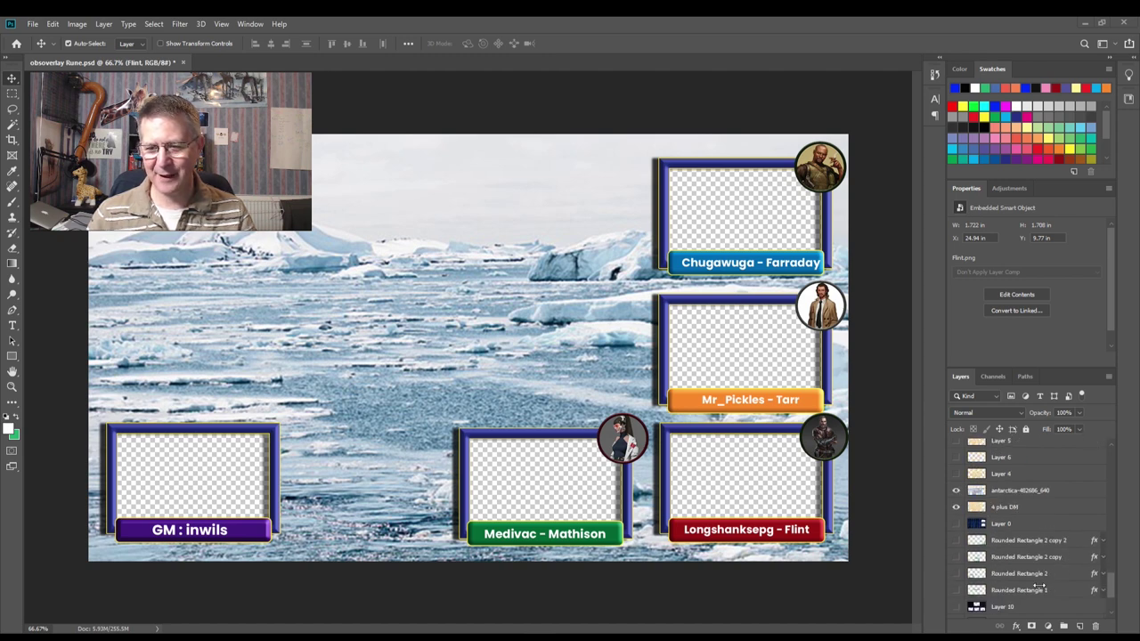
scroll(1037, 580, "down", 2)
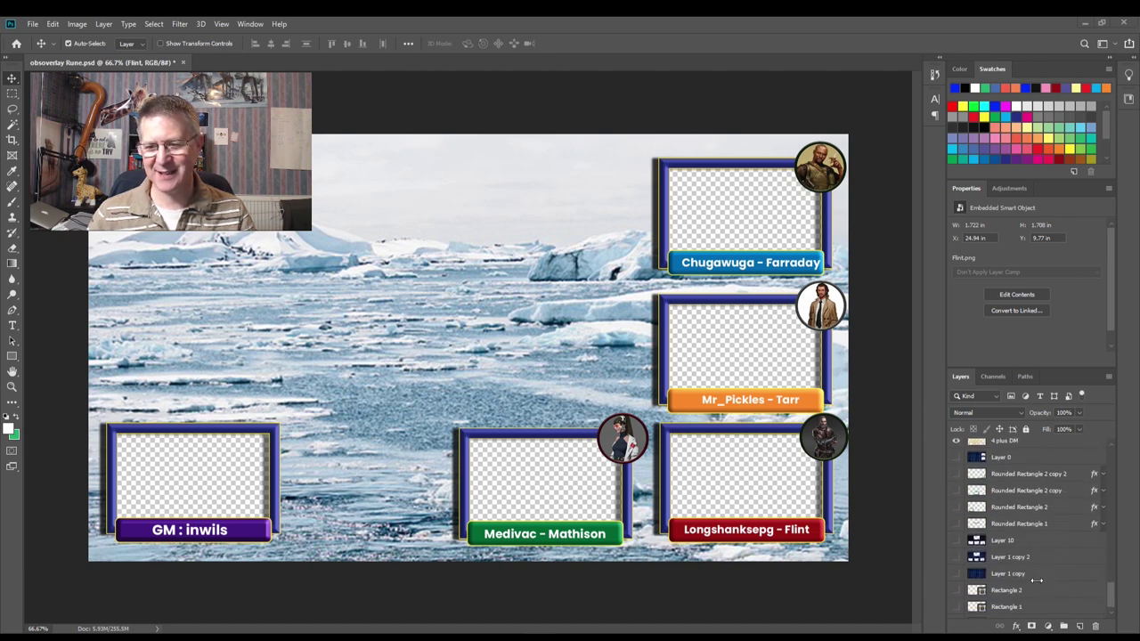
left_click(957, 575)
mouse_move(1003, 581)
left_mouse_down()
mouse_move(1001, 429)
mouse_move(1013, 504)
mouse_move(1009, 454)
mouse_move(1000, 595)
left_mouse_up()
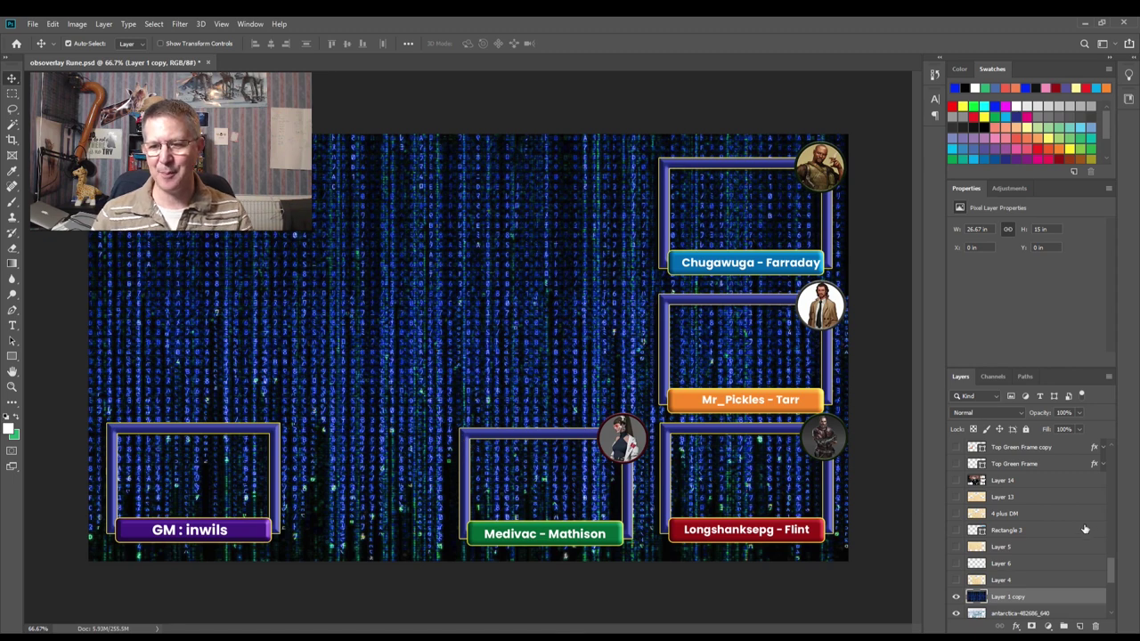
Step: Hide the middle-right, bottom-left and bottom-right frames plus the top-right and middle-right portrait tokens
scroll(1082, 526, "down", 6)
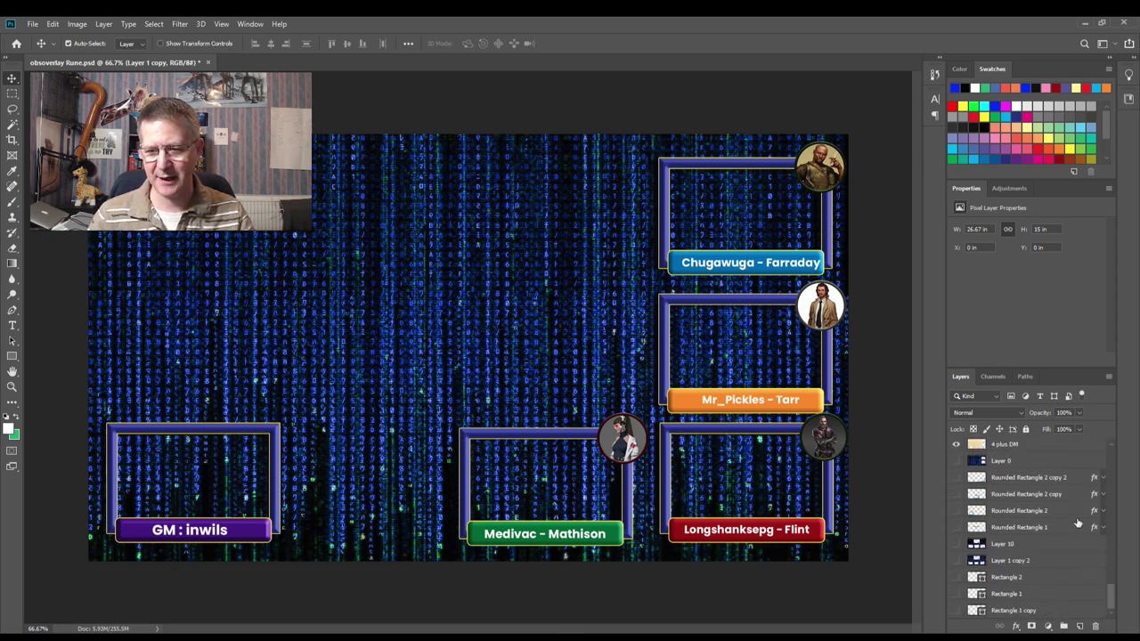
scroll(1077, 522, "up", 5)
scroll(1065, 522, "up", 1)
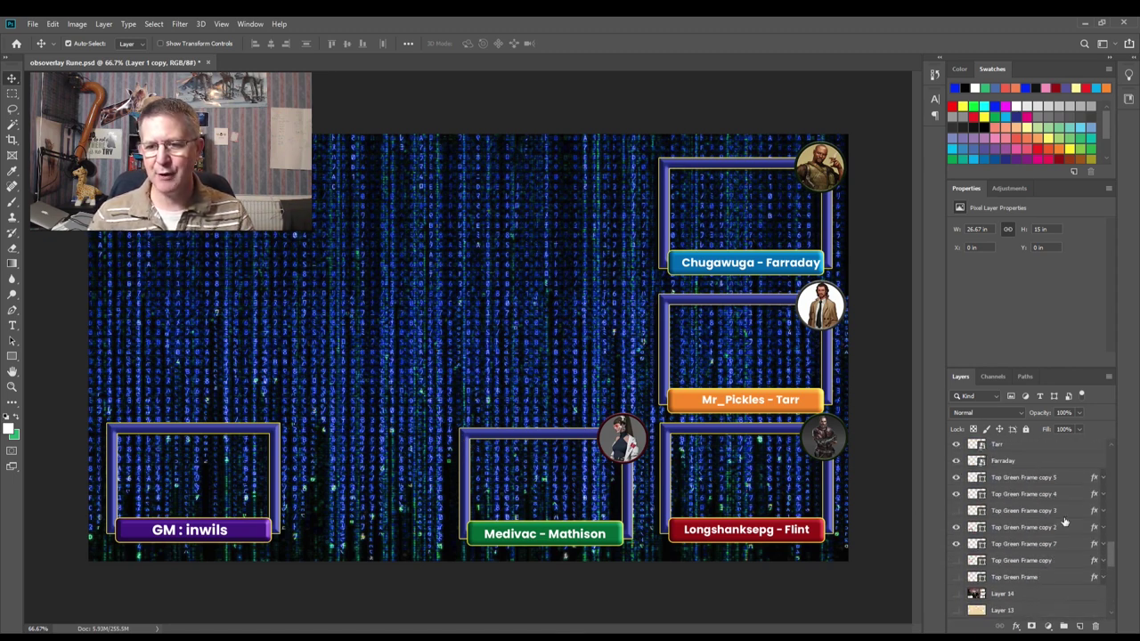
left_click(956, 478)
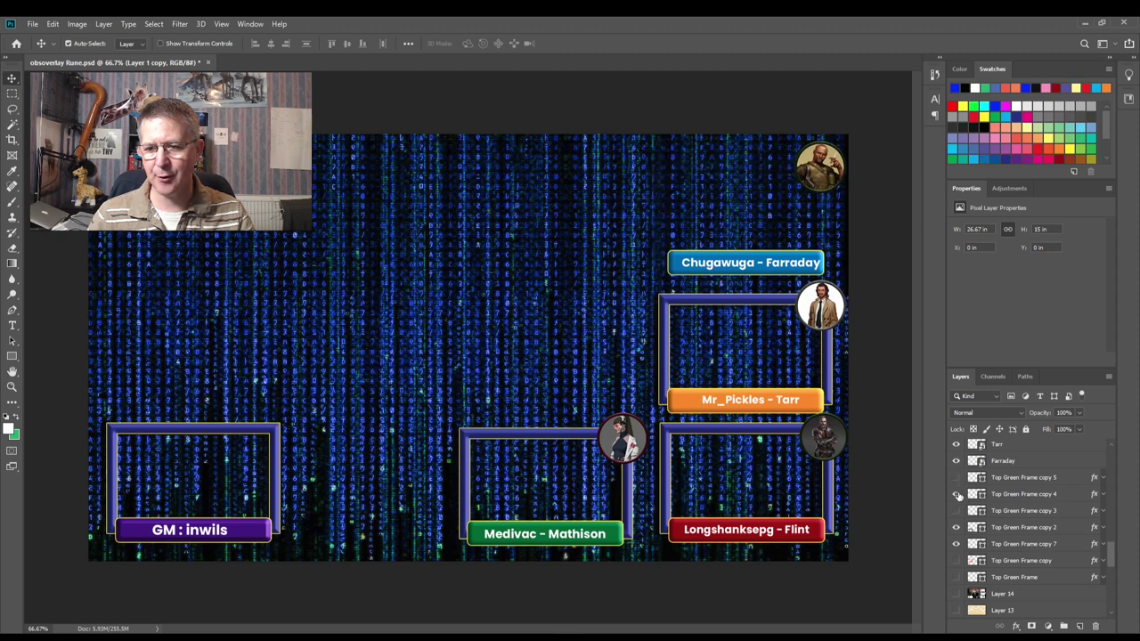
left_click(956, 495)
left_click(955, 461)
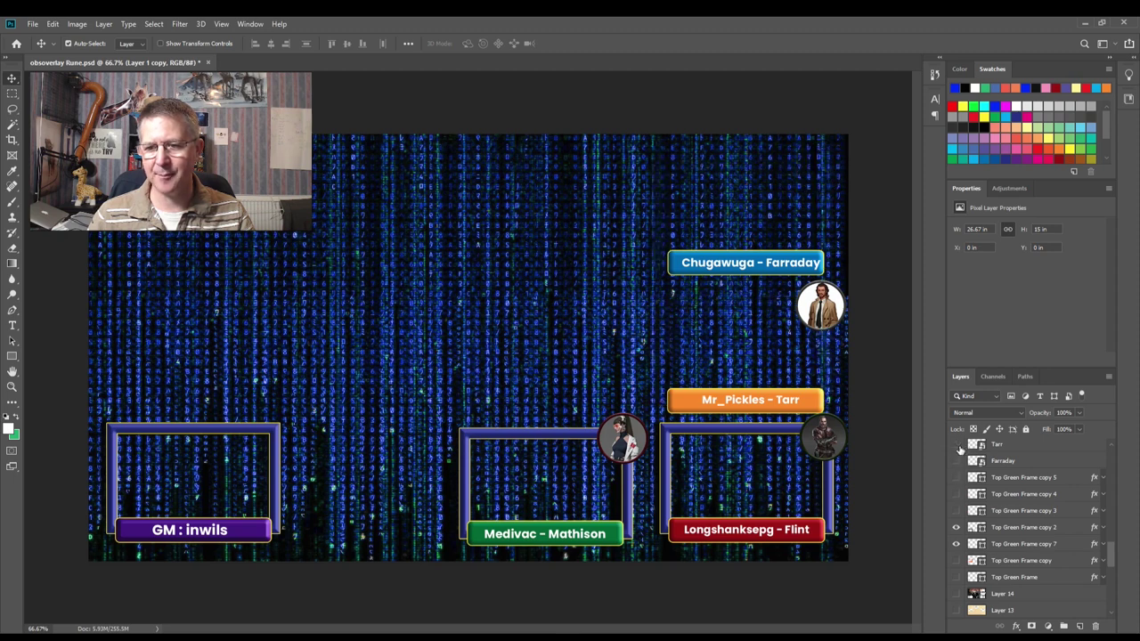
left_click(956, 527)
left_click(955, 544)
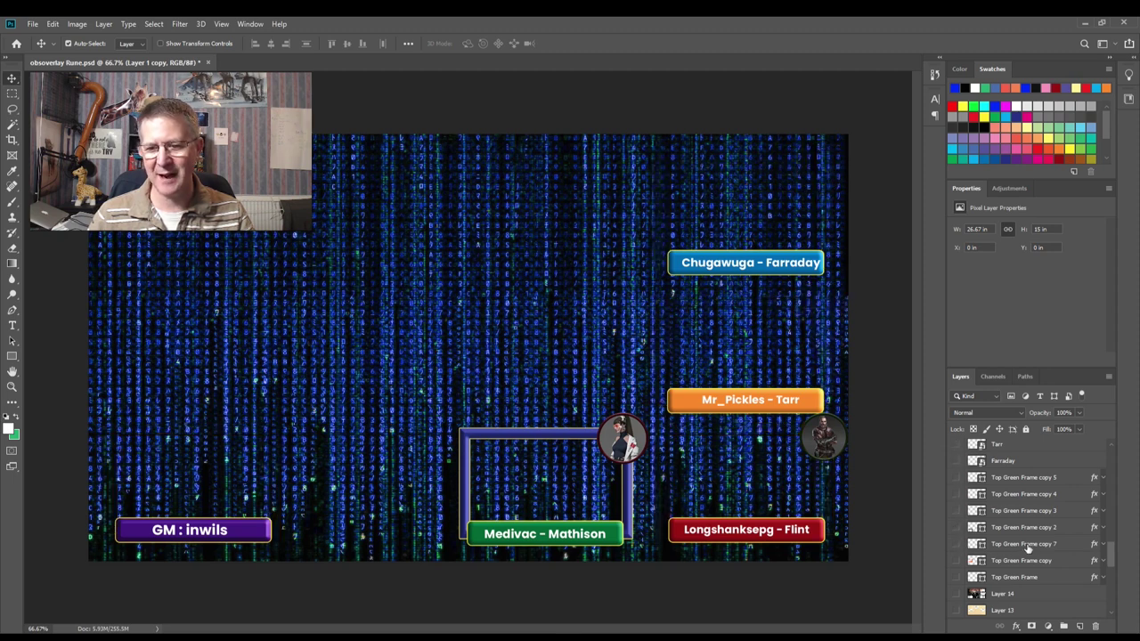
Step: Hide the bottom-middle frame, all coloured name plates and the bottom-right portrait token
scroll(1027, 548, "up", 2)
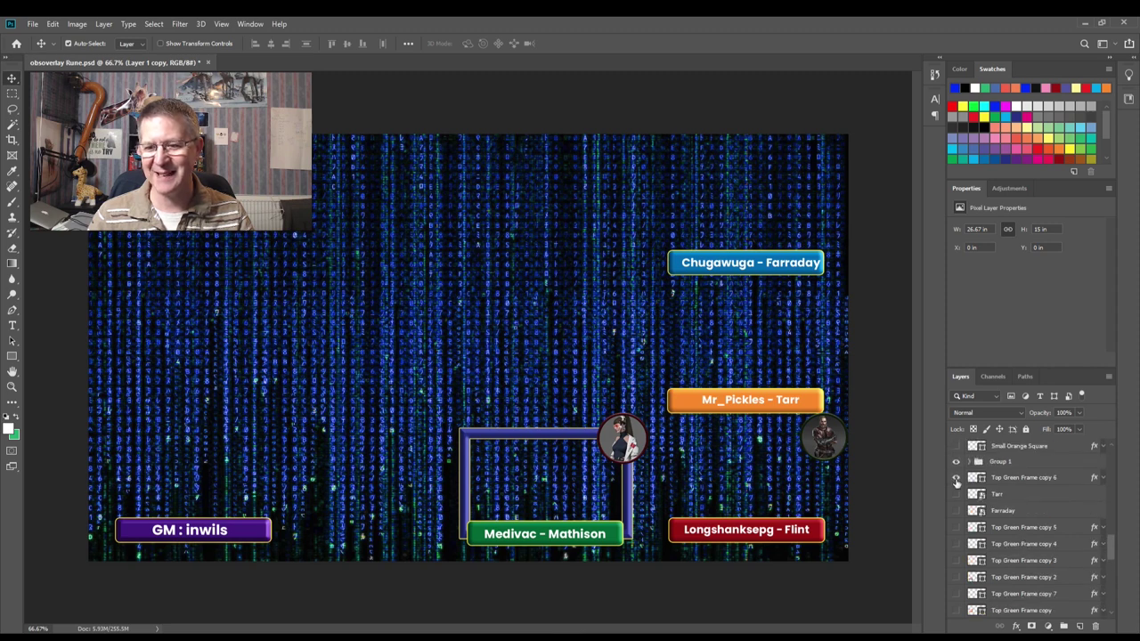
left_click(956, 477)
left_click(955, 467)
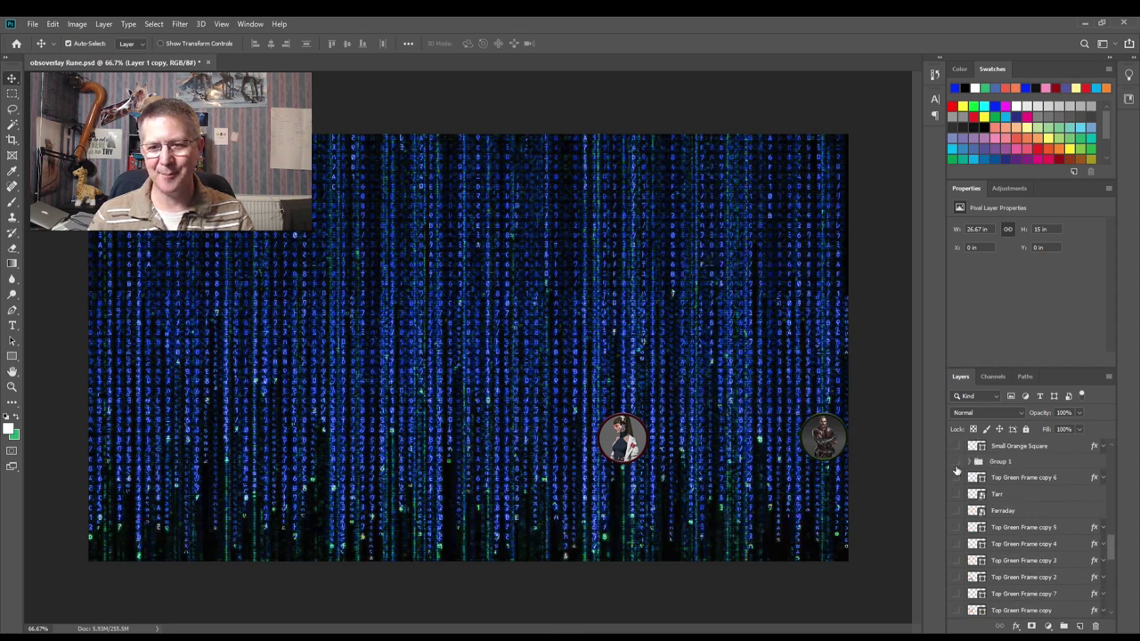
left_click(957, 467)
left_click(956, 467)
scroll(956, 471, "up", 5)
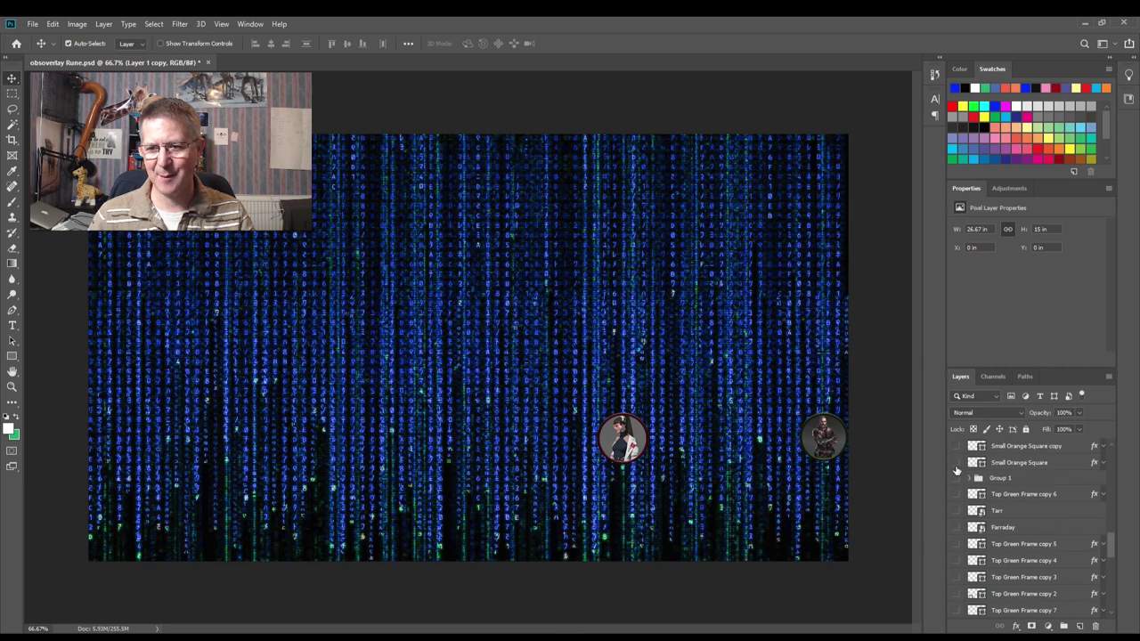
scroll(956, 470, "up", 5)
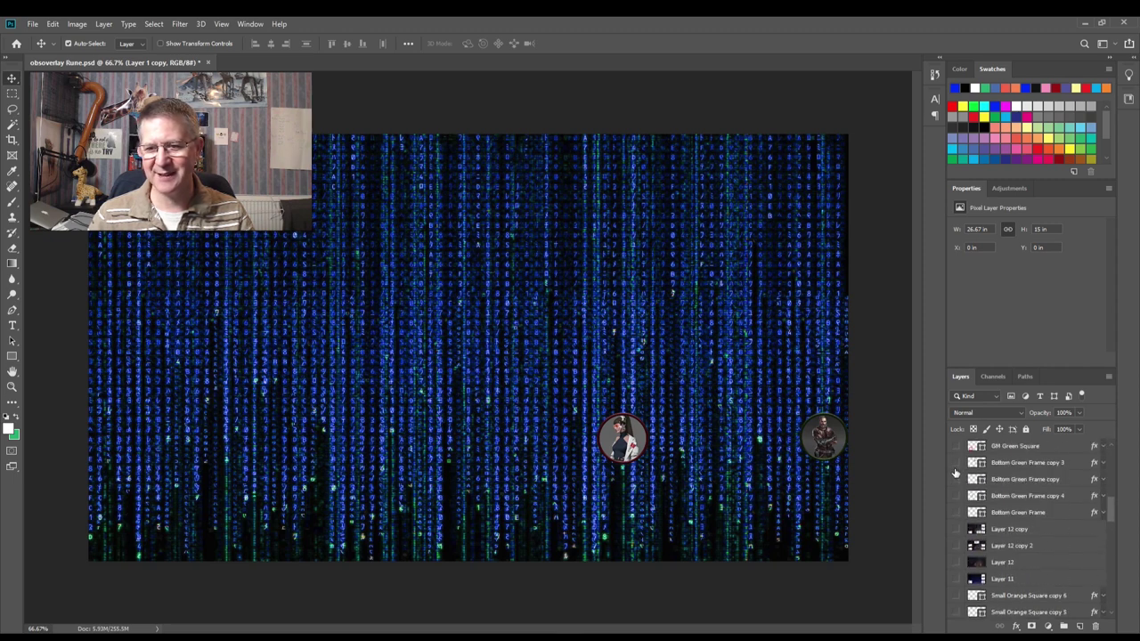
scroll(956, 472, "up", 8)
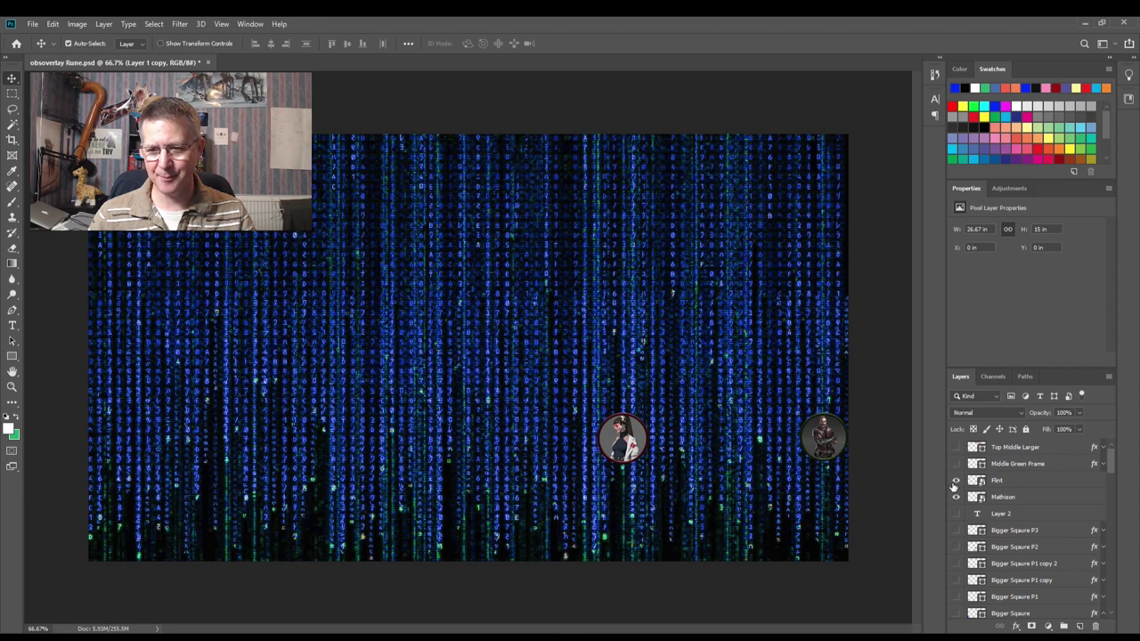
left_click(955, 481)
Step: Hide the bottom-middle portrait token, then hide the full matrix layer to reveal the starfield
left_click(956, 497)
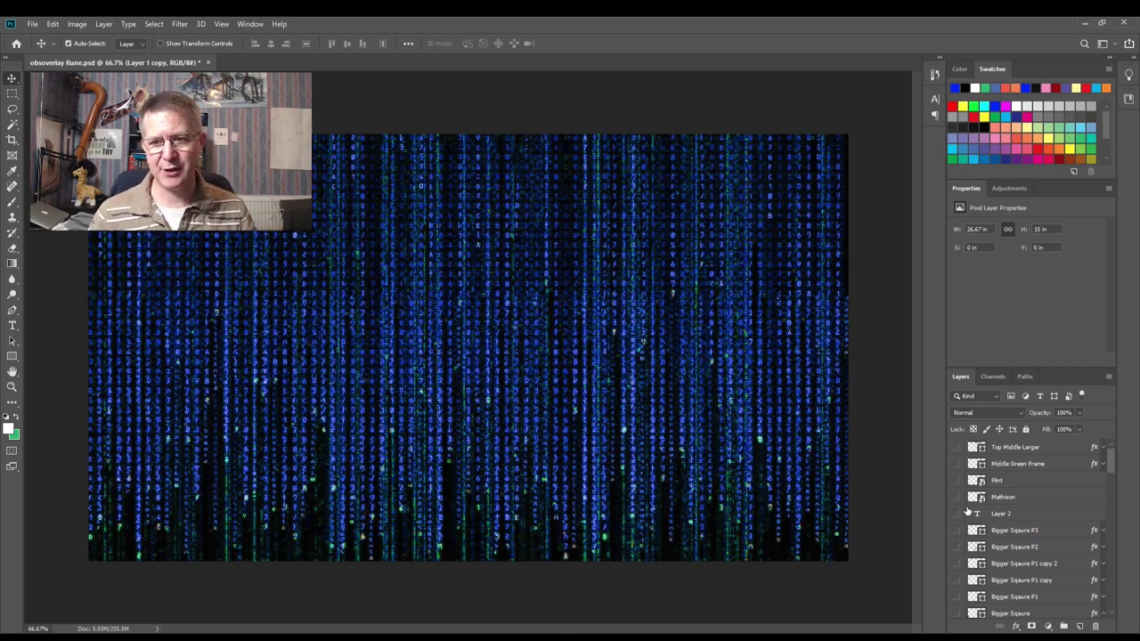
scroll(1011, 548, "down", 8)
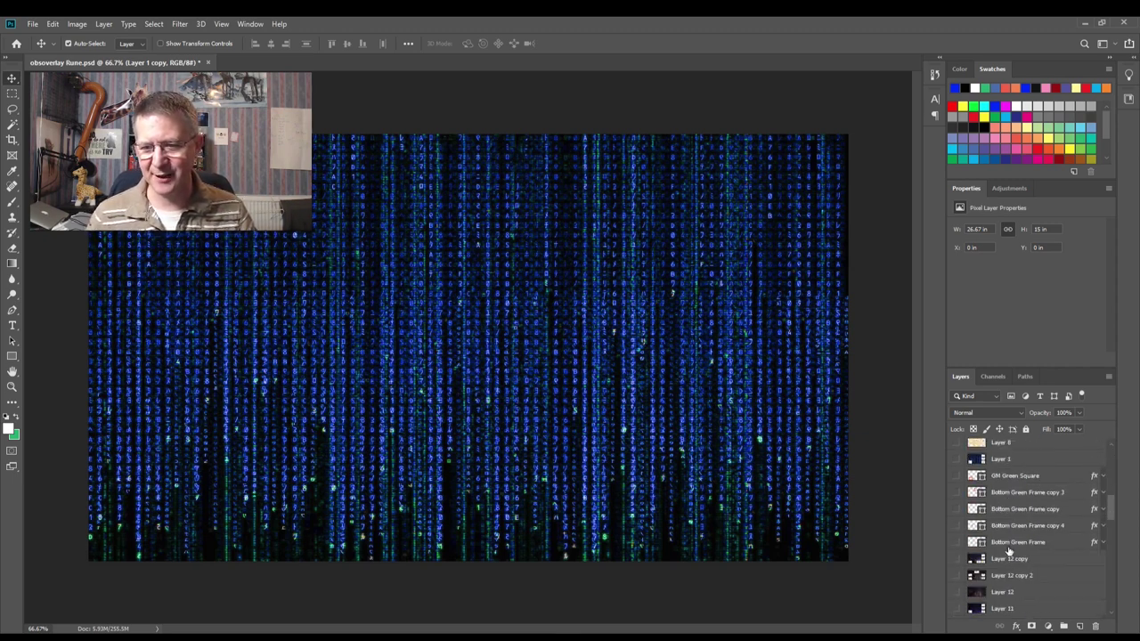
scroll(1009, 551, "down", 1)
scroll(1024, 561, "down", 1)
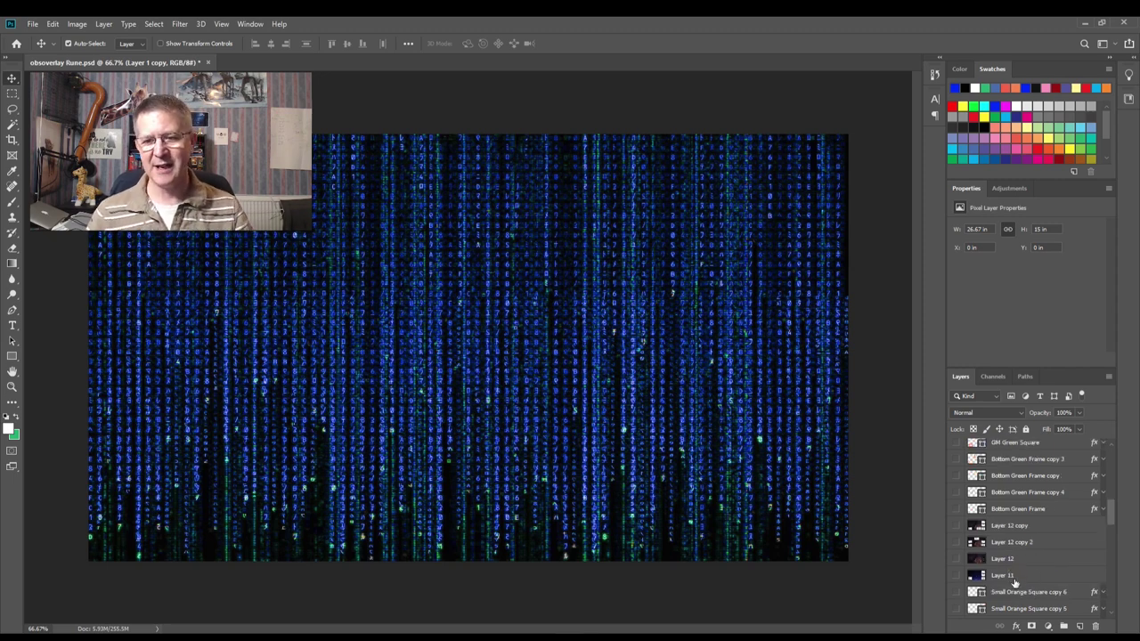
left_click(956, 576)
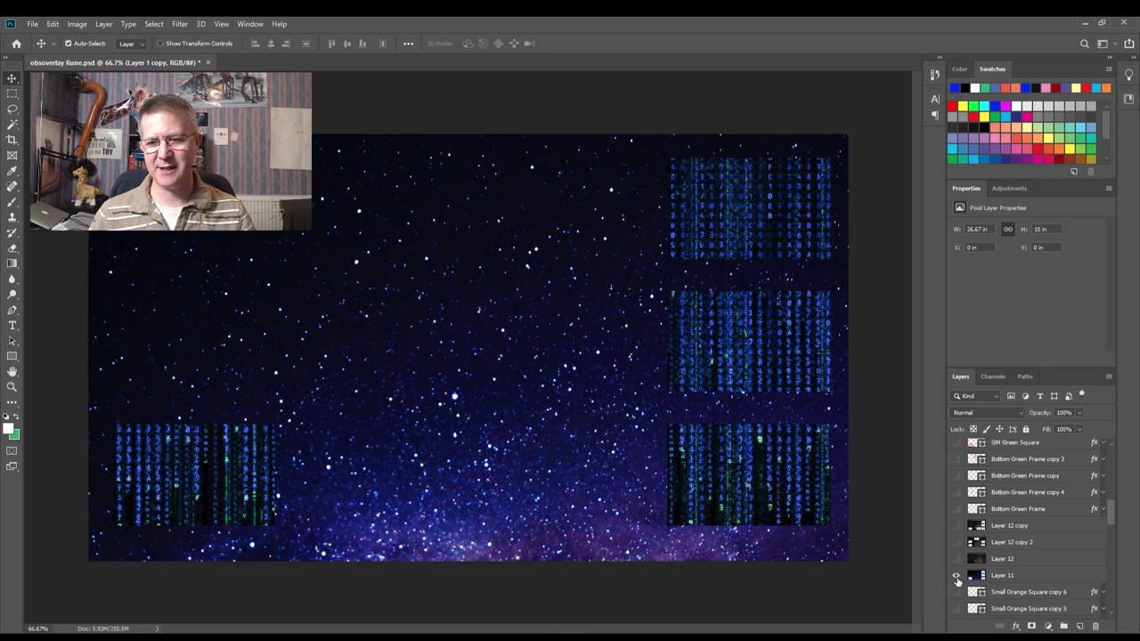
Step: Toggle Layer 1 copy off and back on to check the frame holes
scroll(1026, 560, "down", 10)
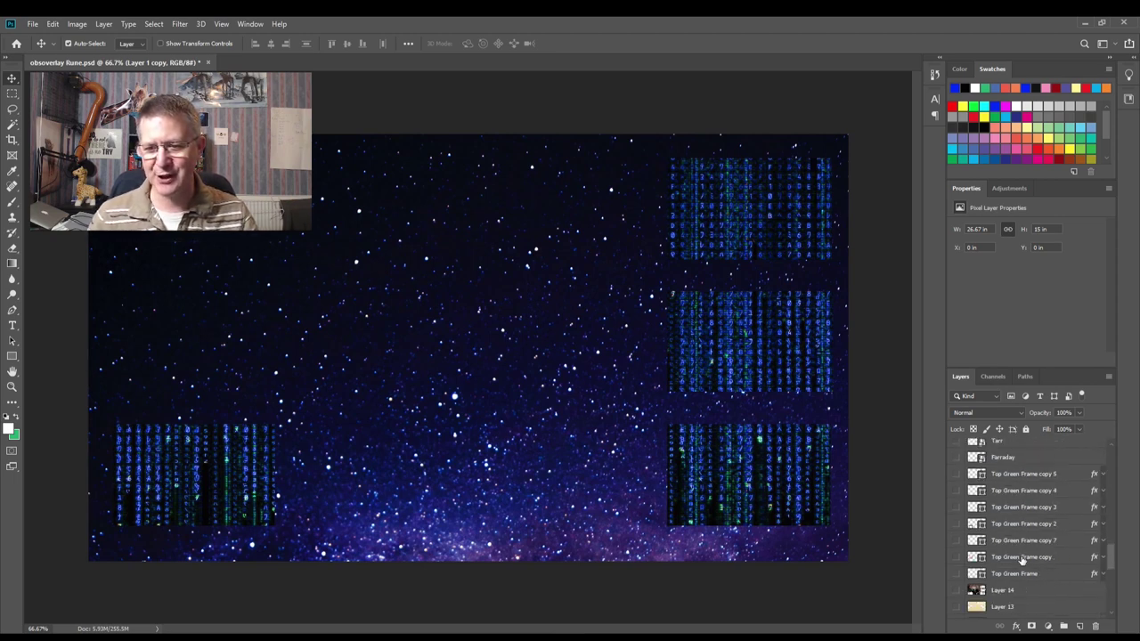
scroll(1023, 560, "down", 5)
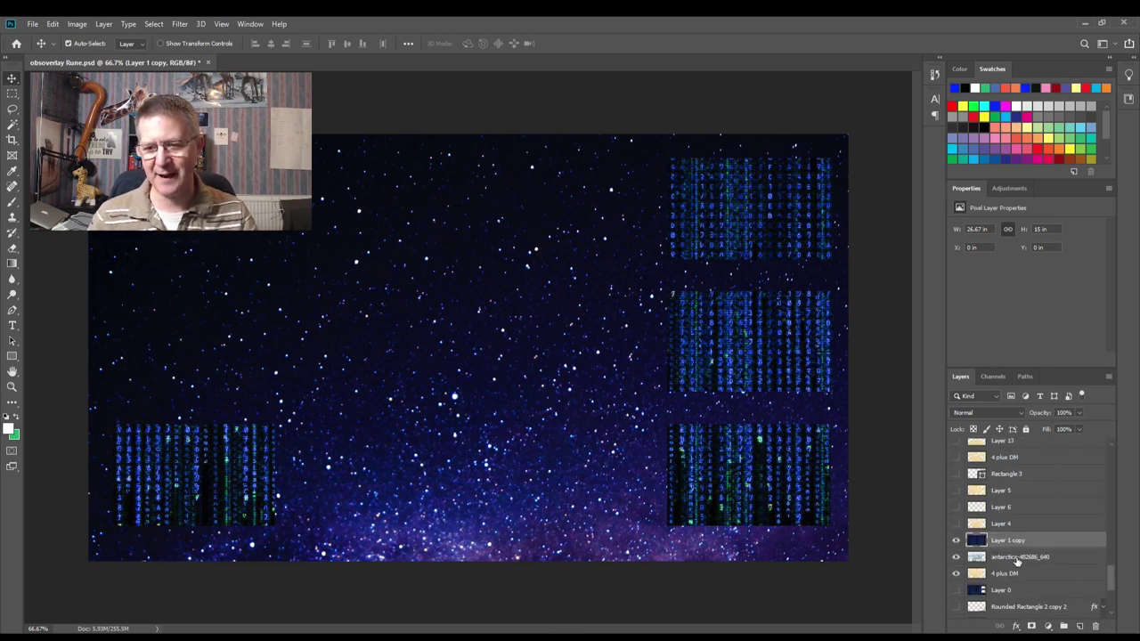
left_click(956, 541)
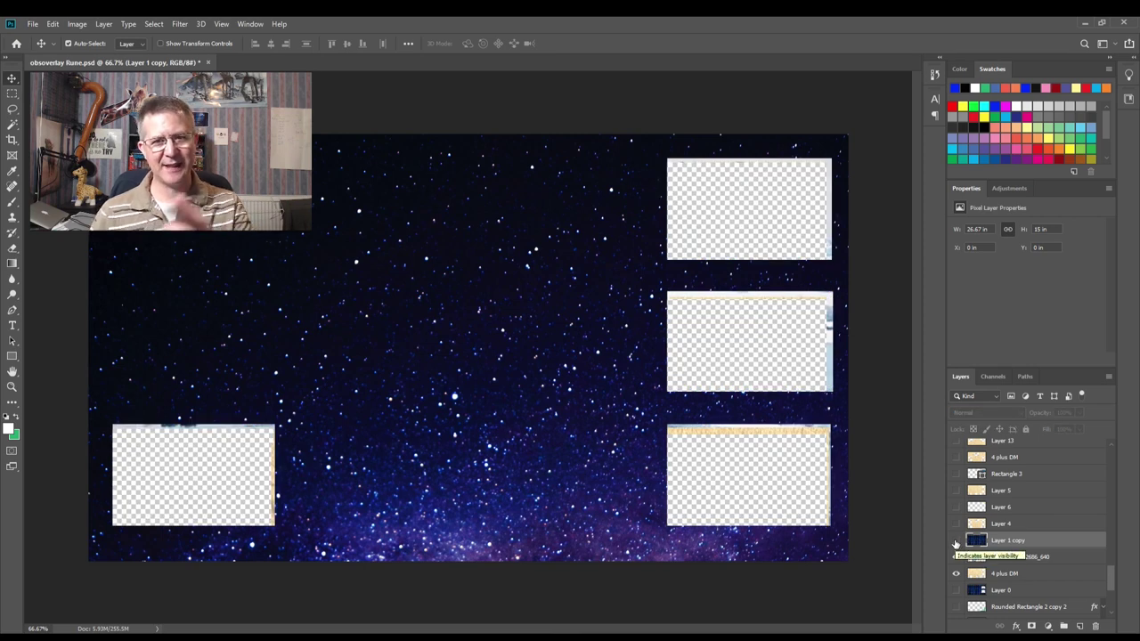
left_click(955, 541)
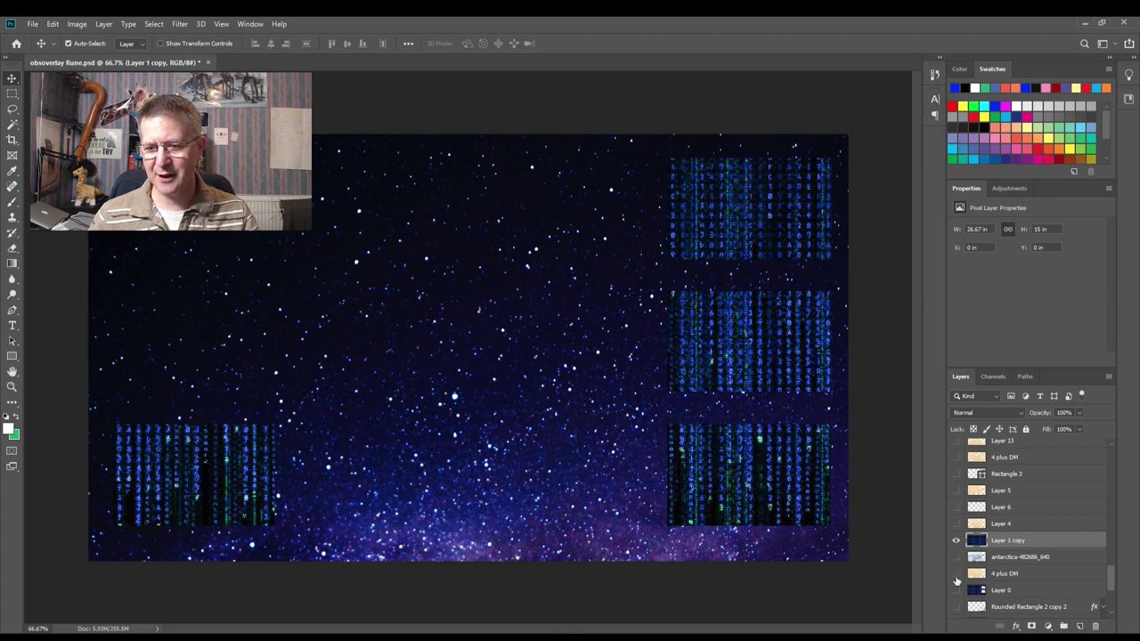
Step: Turn on Layer 11 and Layer 12, then hide the dark texture to reveal the matrix
scroll(1037, 577, "up", 6)
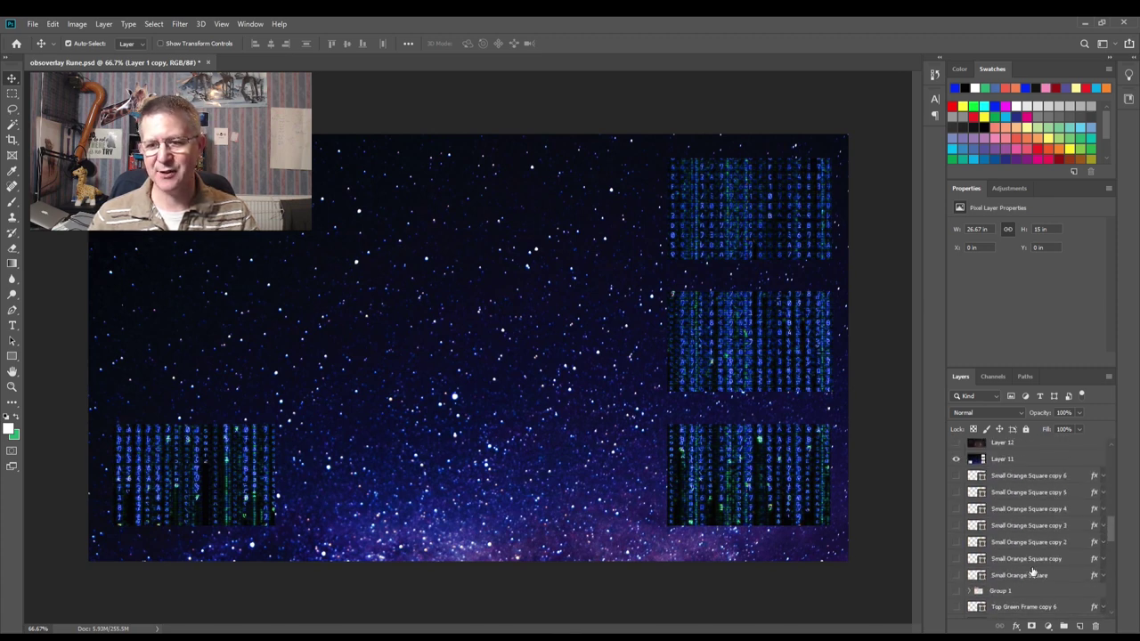
left_click(958, 462)
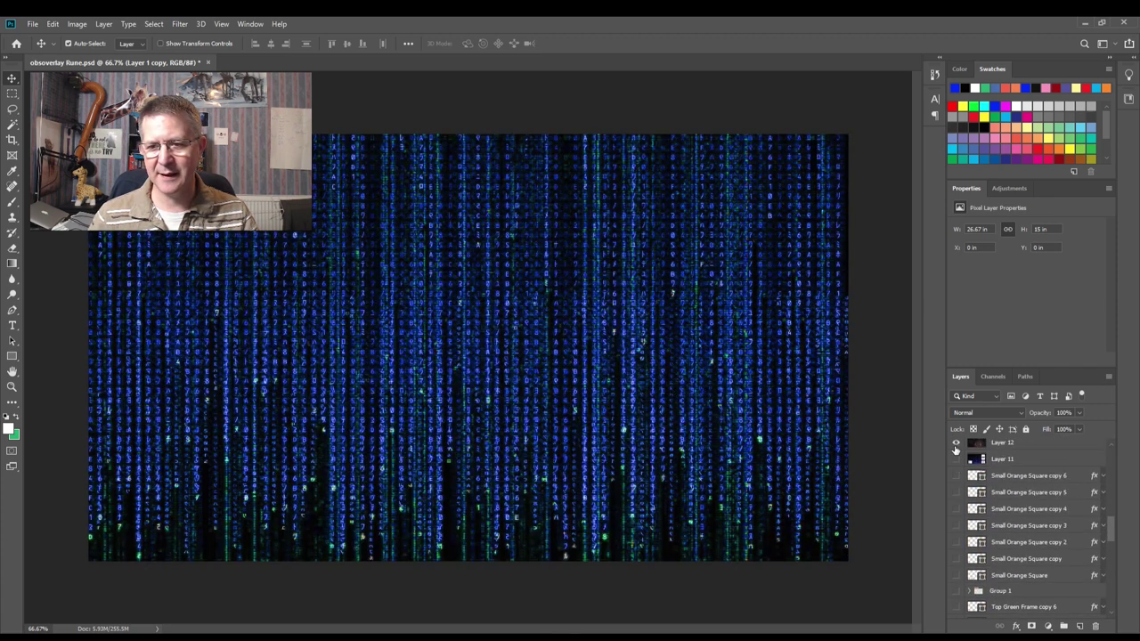
left_click(955, 444)
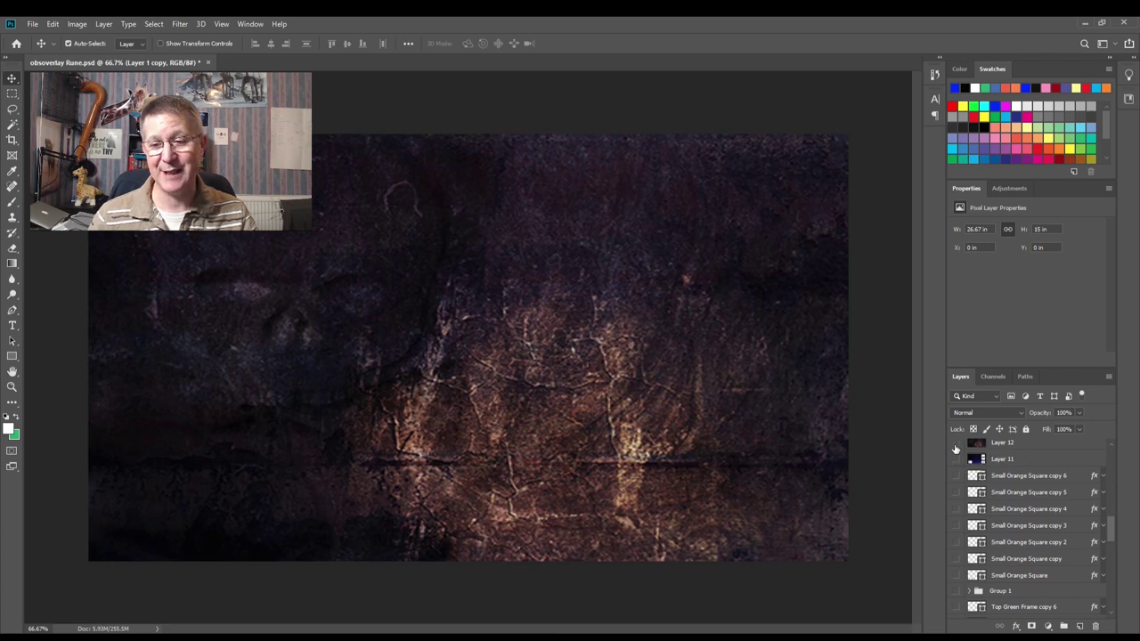
left_click(955, 444)
scroll(980, 490, "up", 1)
Step: Preview the parchment background Layer 13, then hide it again
scroll(980, 491, "down", 5)
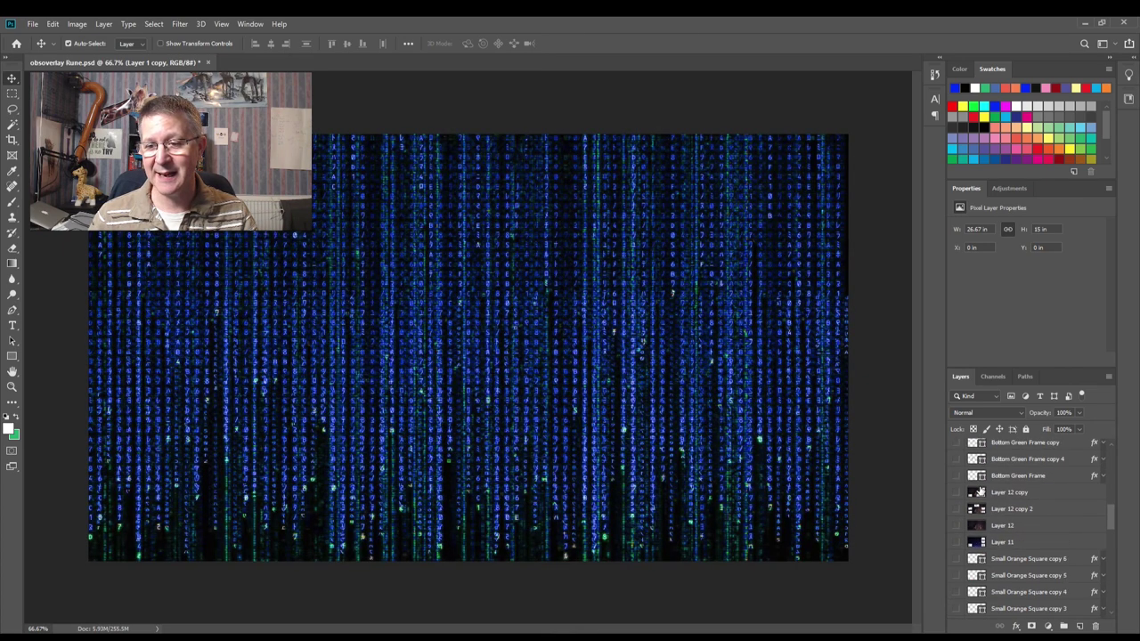
scroll(980, 491, "down", 2)
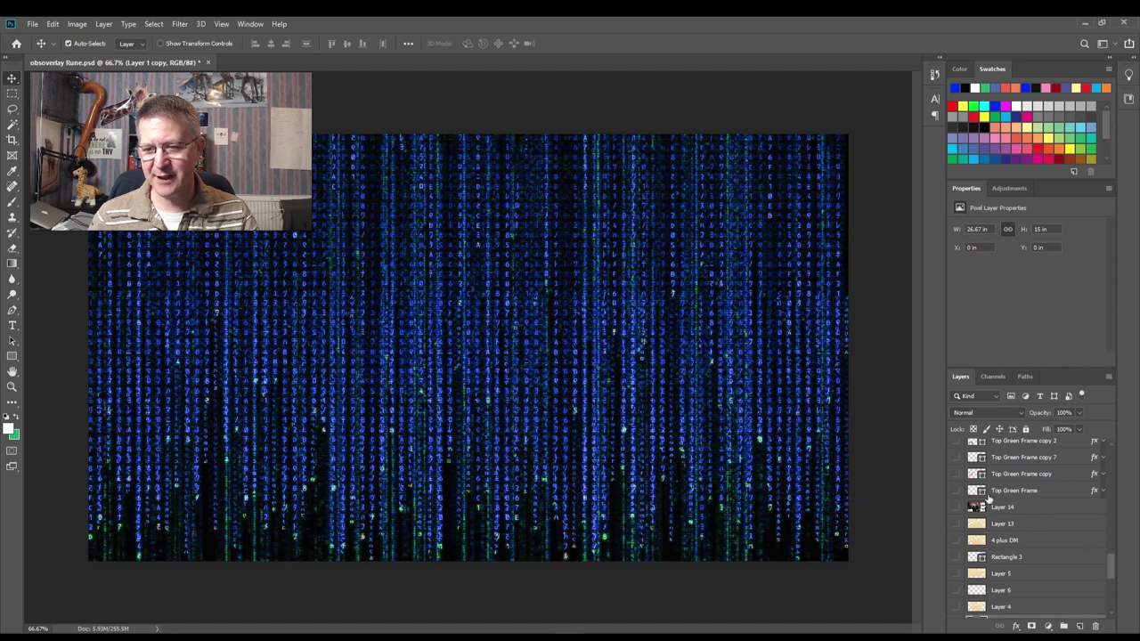
left_click(955, 523)
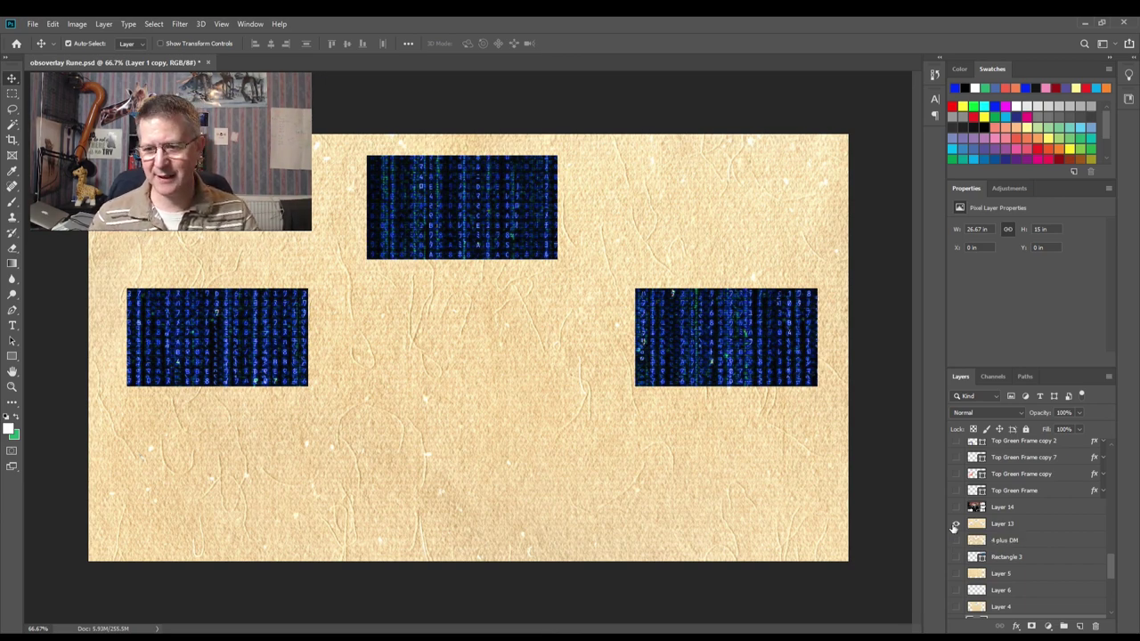
left_click(955, 524)
scroll(1006, 573, "down", 3)
scroll(1007, 573, "down", 5)
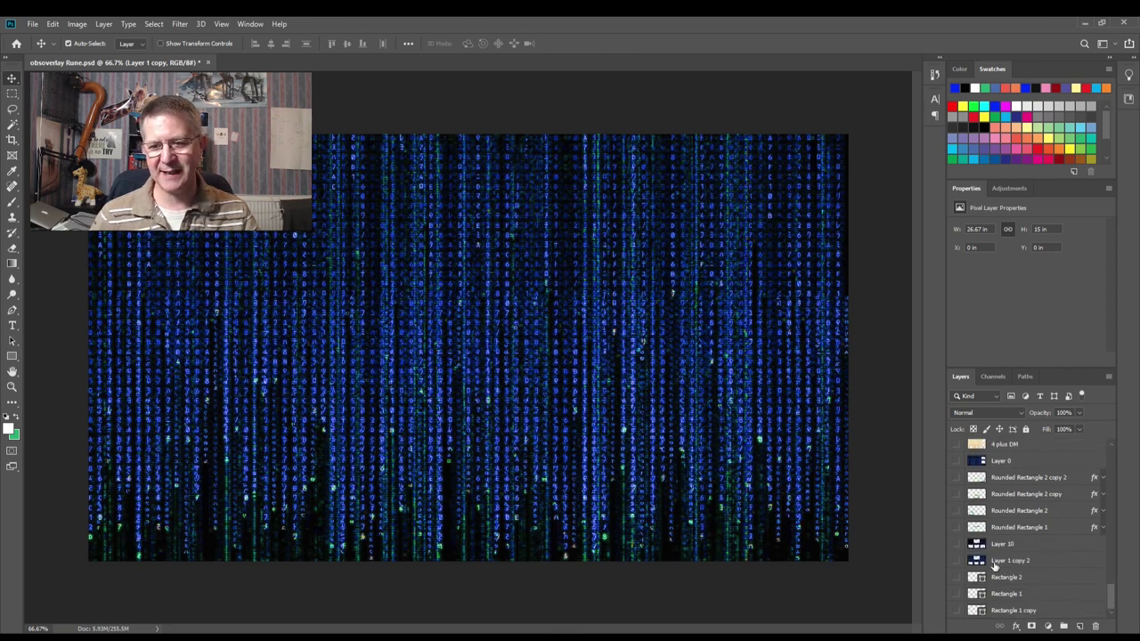
Step: Duplicate Layer 1 copy to create Layer 1 copy 3
scroll(1024, 581, "up", 5)
scroll(1006, 563, "up", 6)
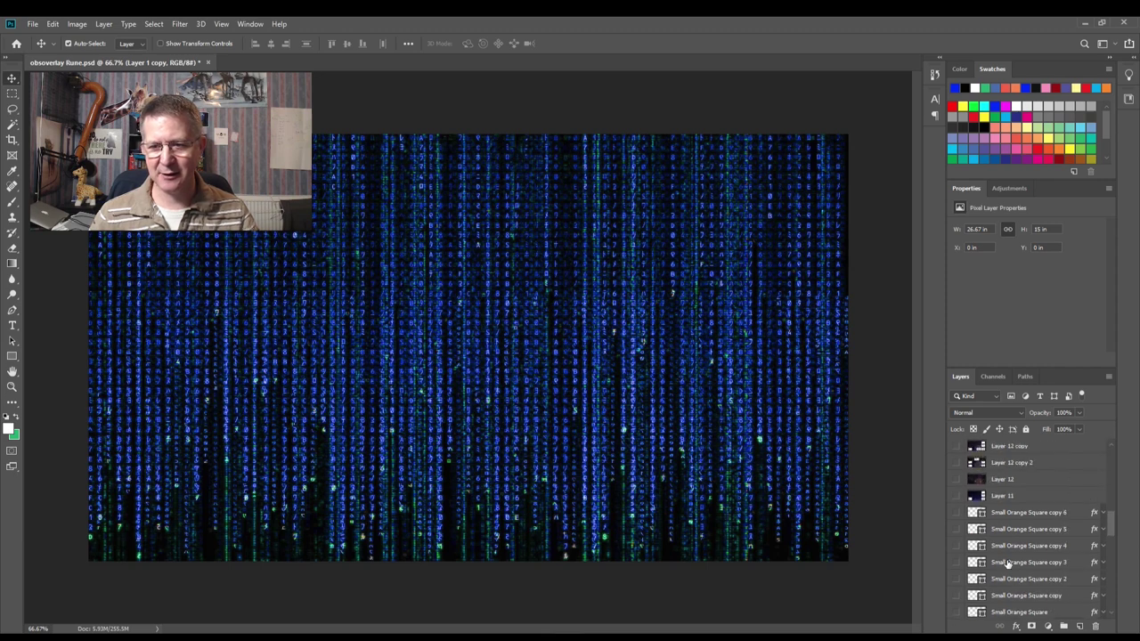
scroll(1001, 561, "up", 5)
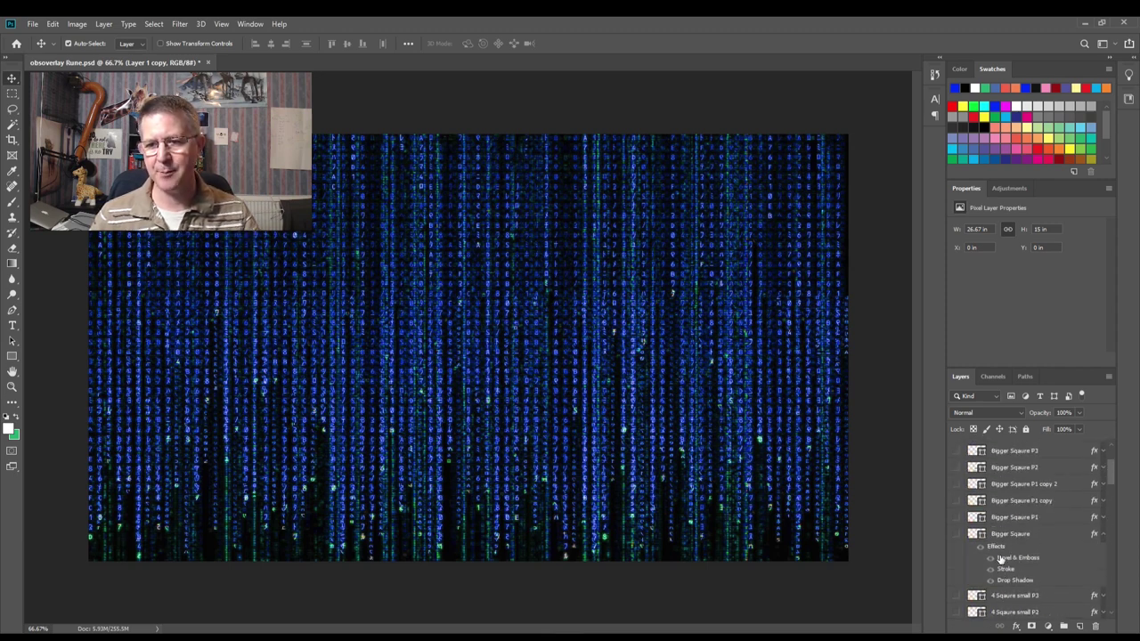
scroll(995, 554, "down", 5)
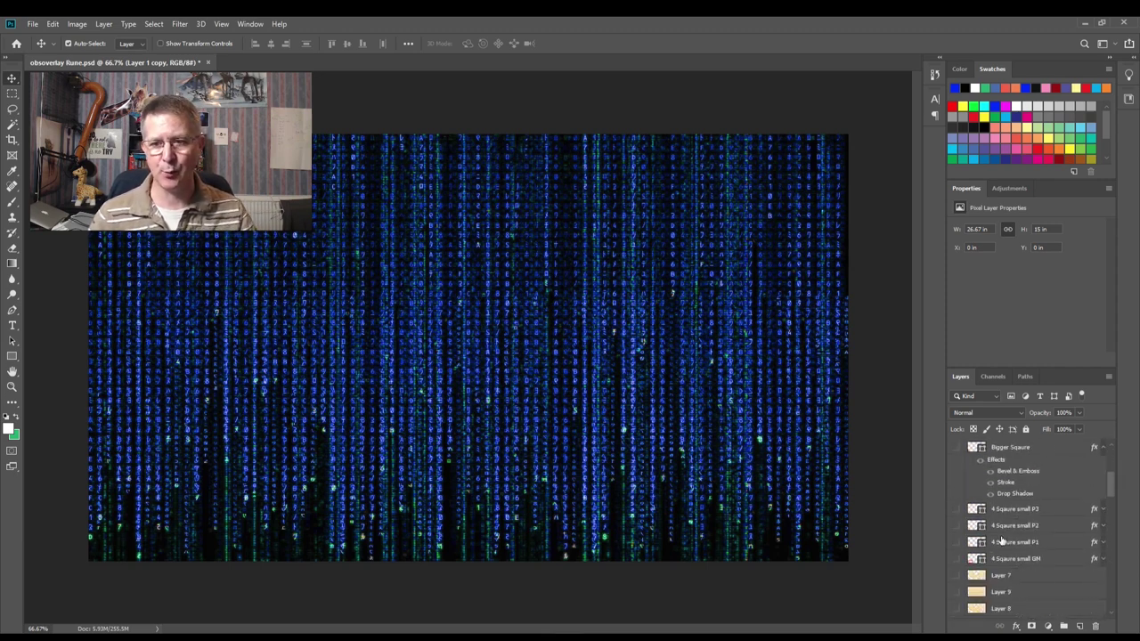
scroll(1002, 544, "down", 3)
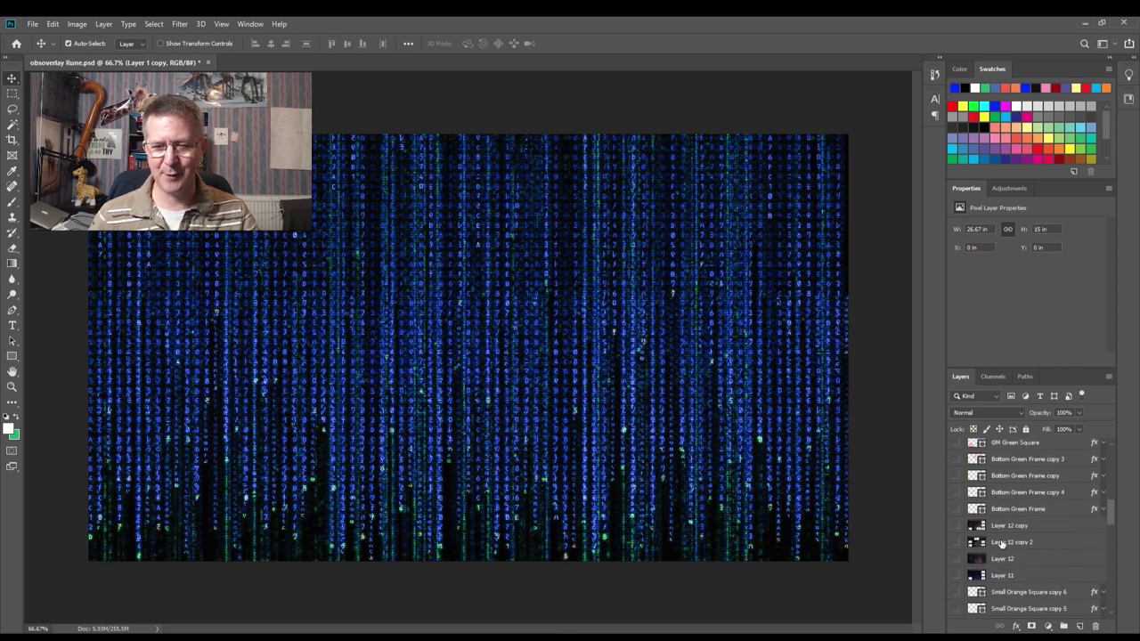
scroll(1002, 543, "down", 6)
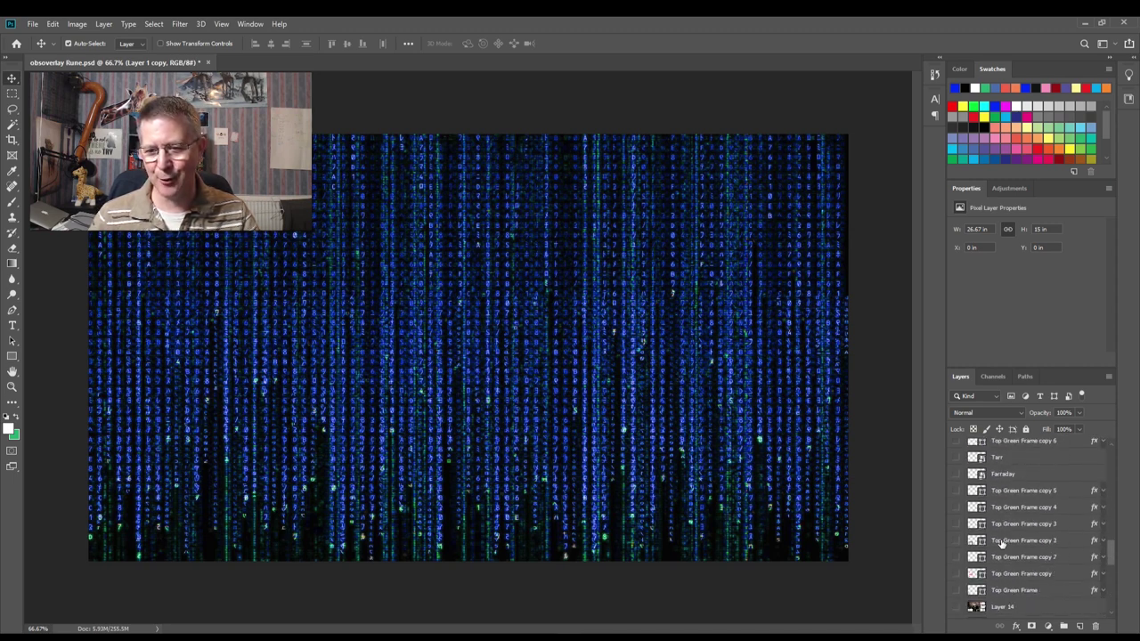
scroll(1002, 543, "down", 5)
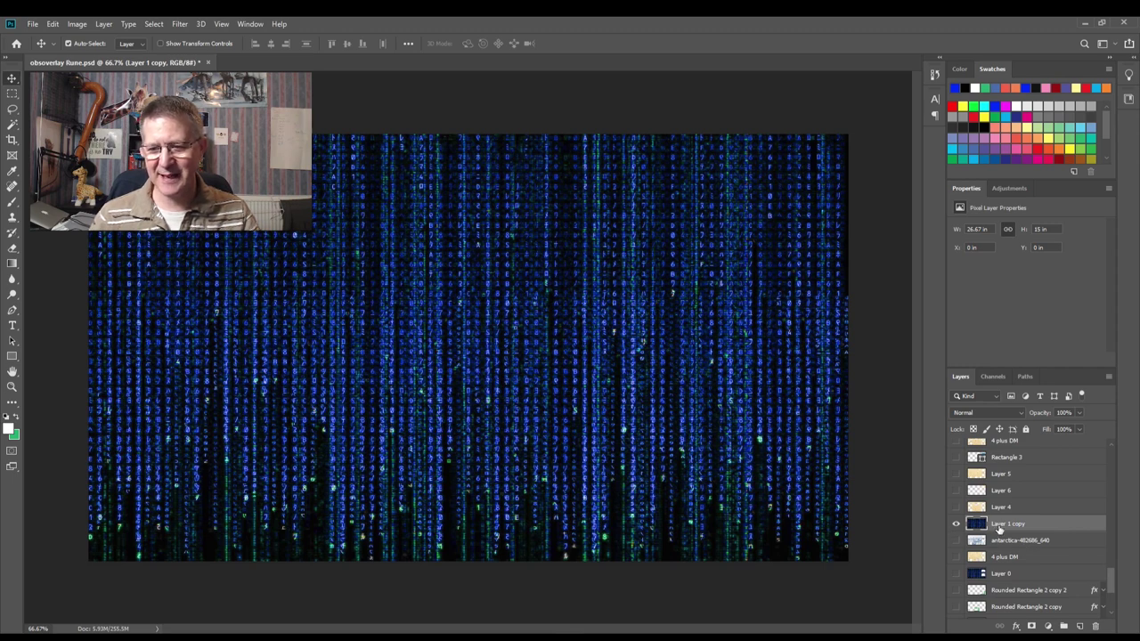
left_click_drag(1002, 525, 1080, 627)
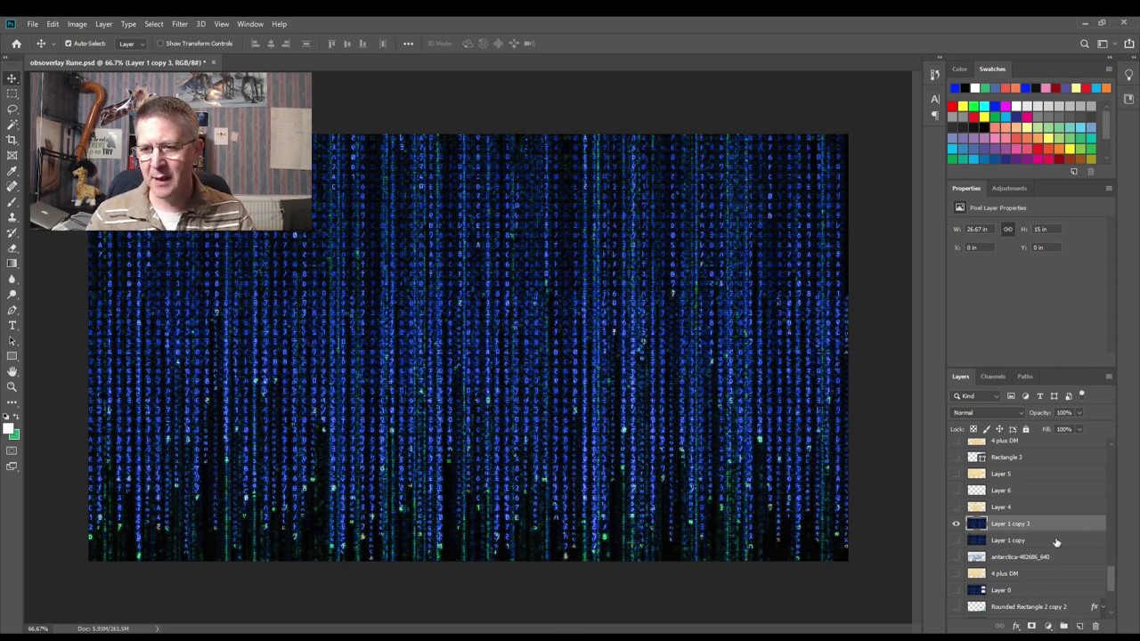
Step: Show the Top Green Frame copy layer and expand its Bevel & Emboss, Stroke and Drop Shadow effects
scroll(1024, 535, "up", 3)
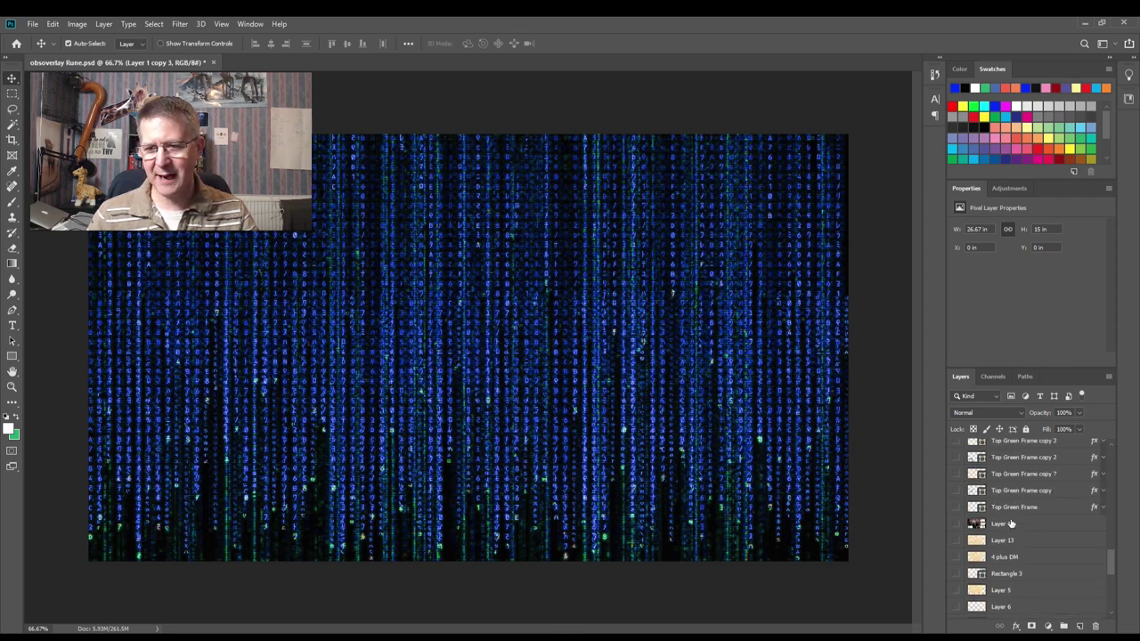
left_click(956, 493)
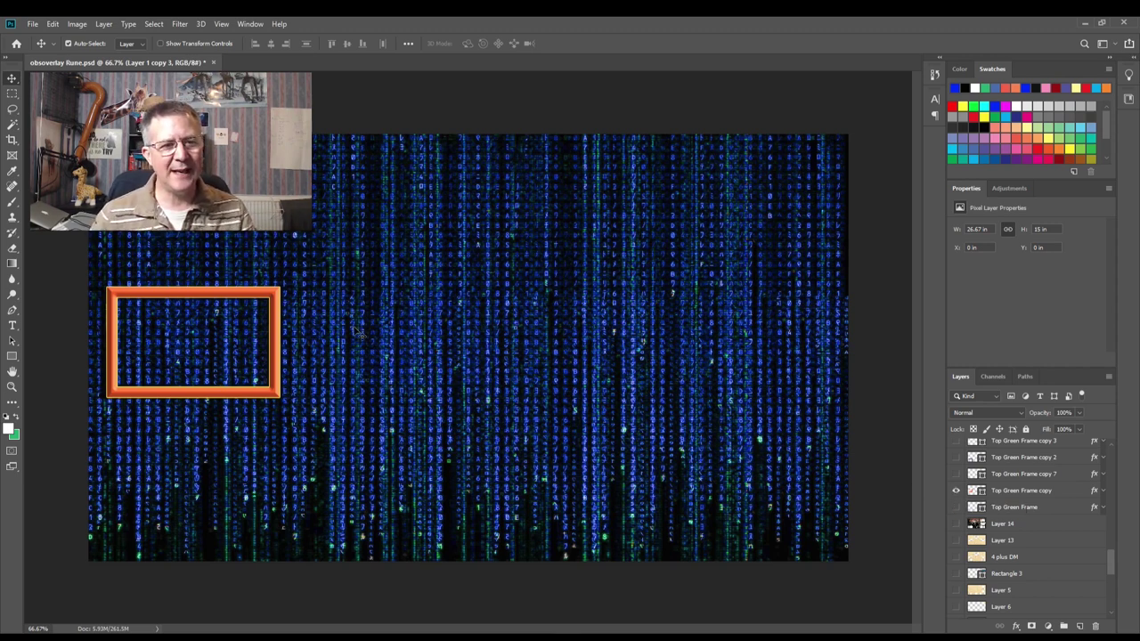
left_click(1103, 493)
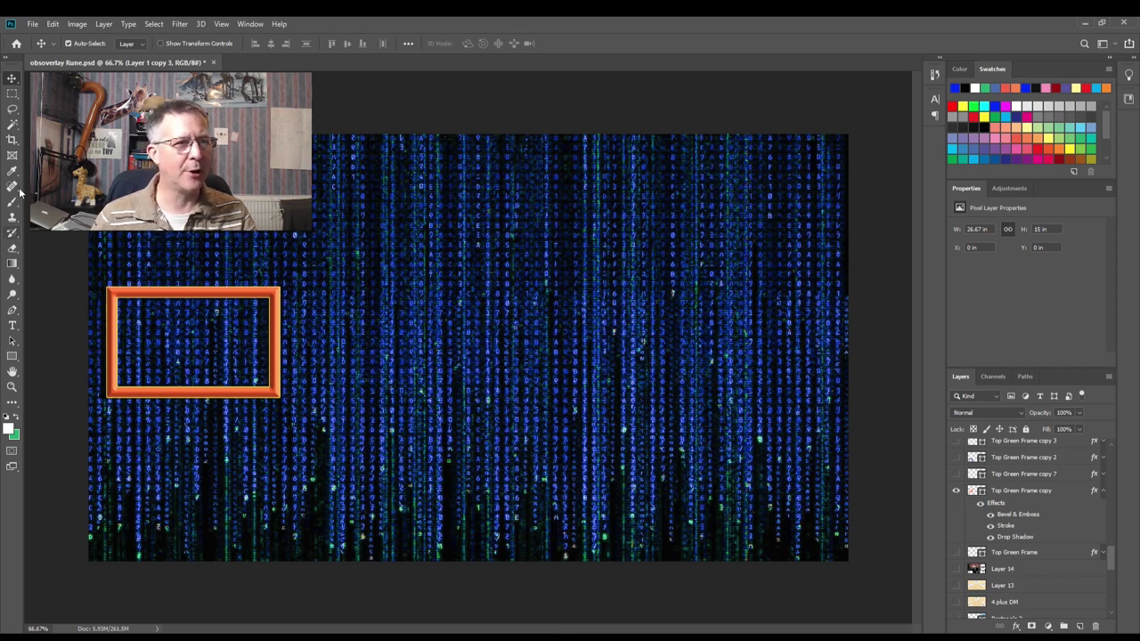
left_click(13, 357)
Step: Draw a rectangle with no fill and a red stroke to the right of the orange frame
left_click(133, 42)
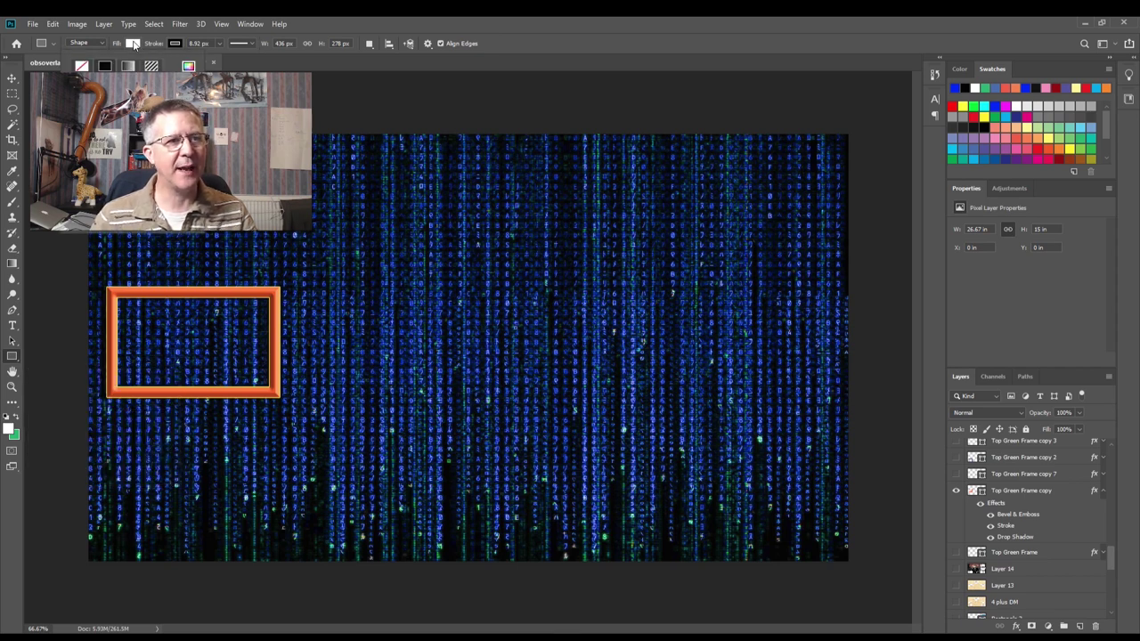
left_click(81, 66)
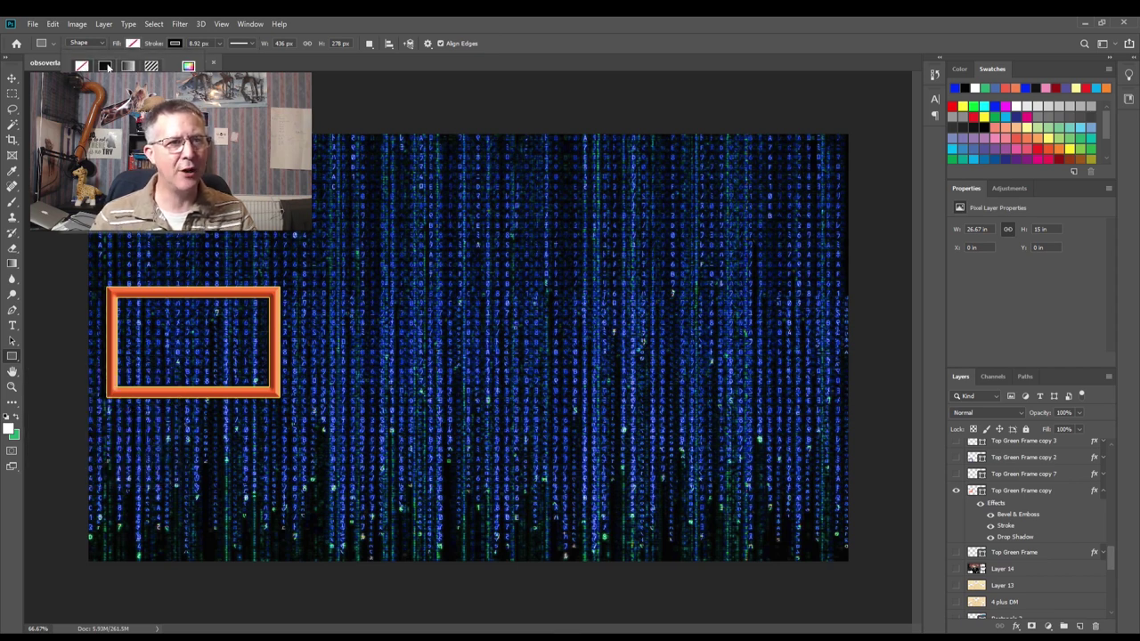
left_click(175, 44)
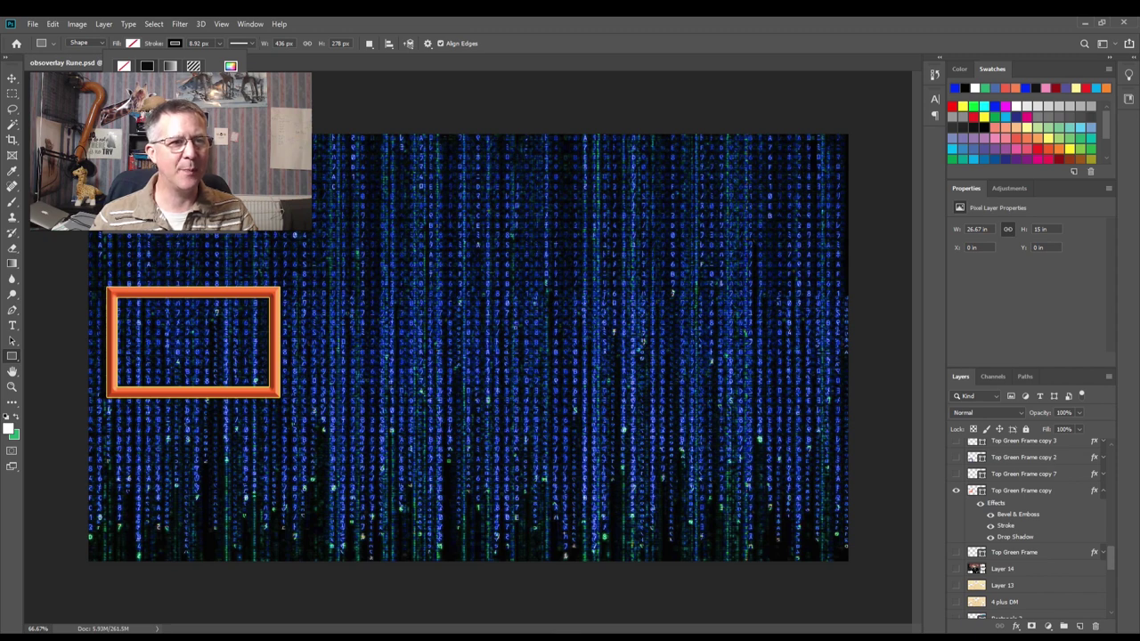
left_click(1056, 88)
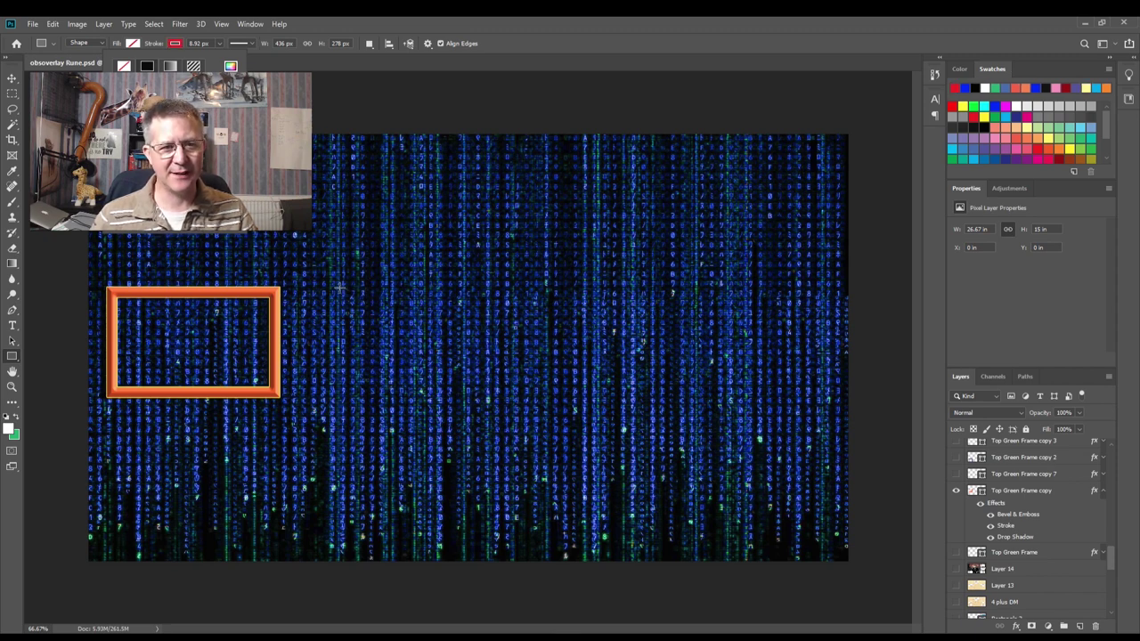
left_click_drag(342, 296, 410, 388)
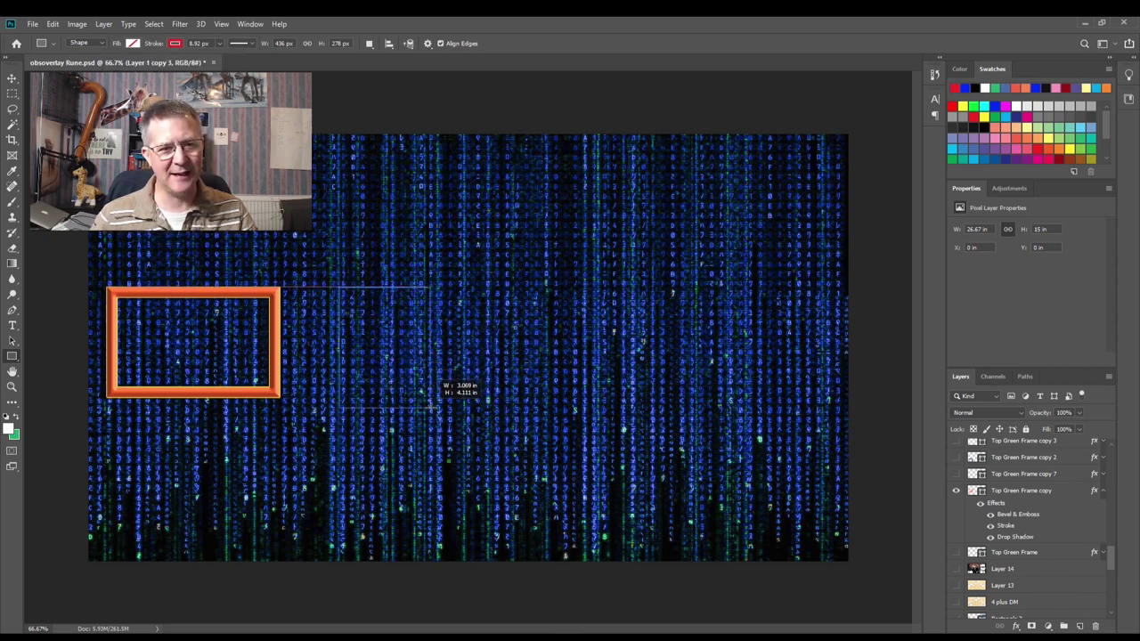
left_click_drag(431, 406, 533, 401)
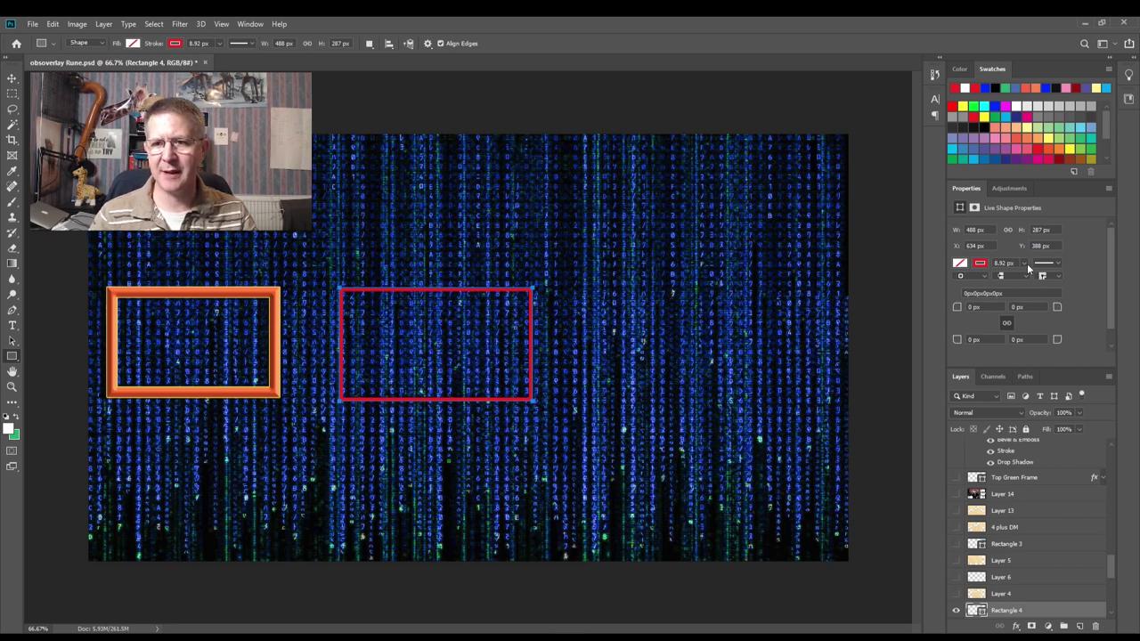
left_click(1026, 264)
Step: Set the red rectangle's stroke width to 21.74 px
left_click_drag(1025, 280, 1039, 282)
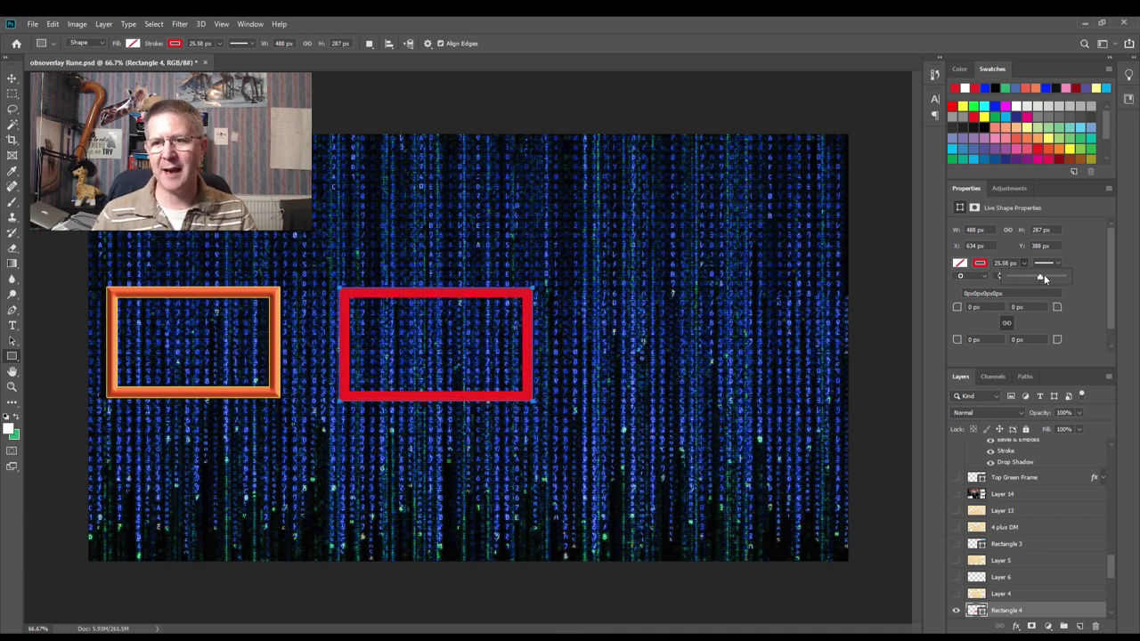
left_click_drag(1044, 275, 1038, 282)
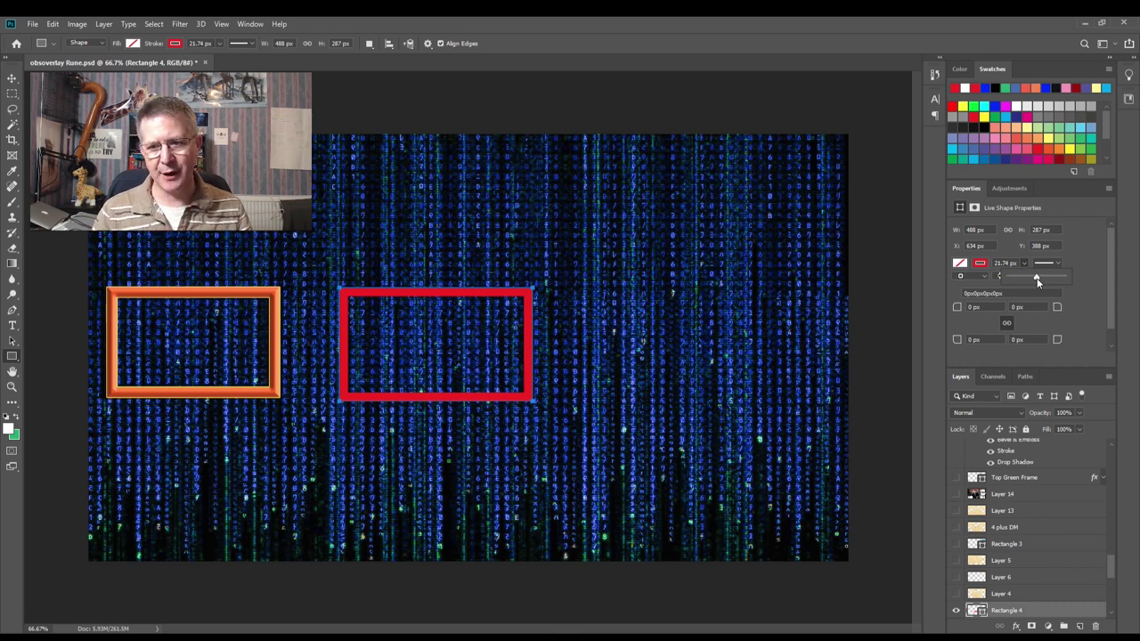
scroll(1051, 556, "up", 5)
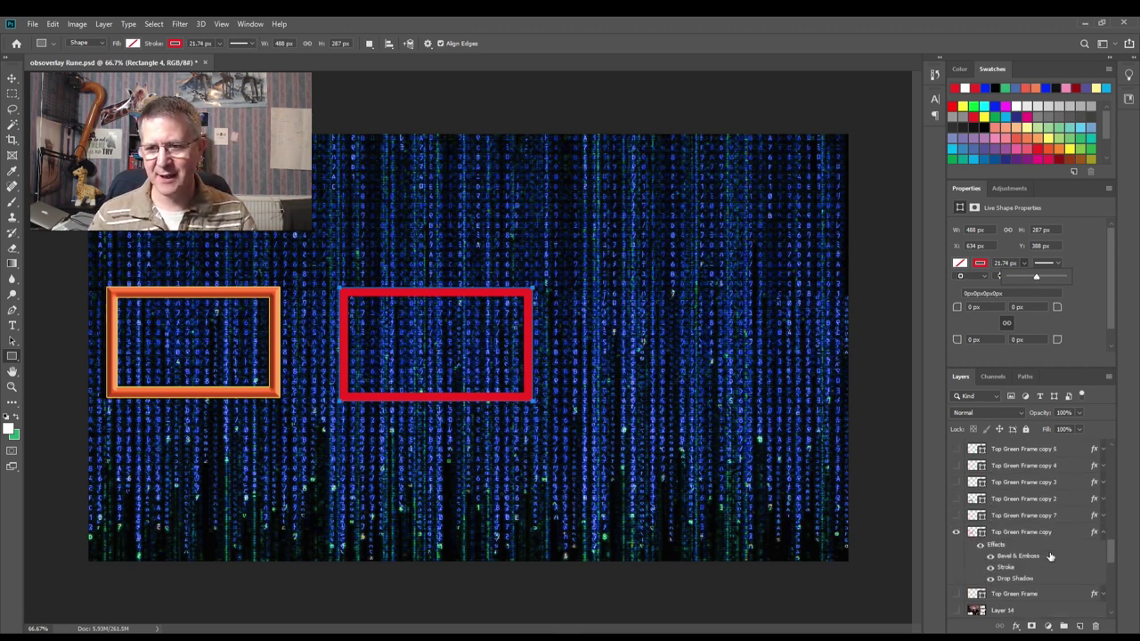
Step: Make the maroon frame and the blue 'Bigger Sqaure P1 copy 2' frame at lower right visible
scroll(1051, 557, "up", 4)
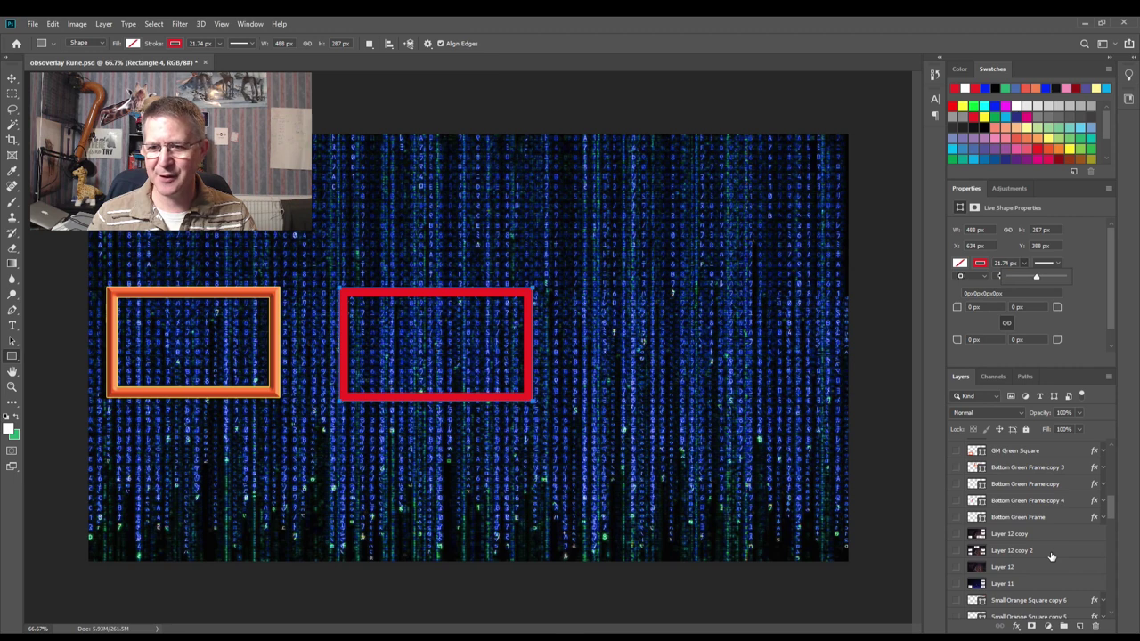
left_click(957, 469)
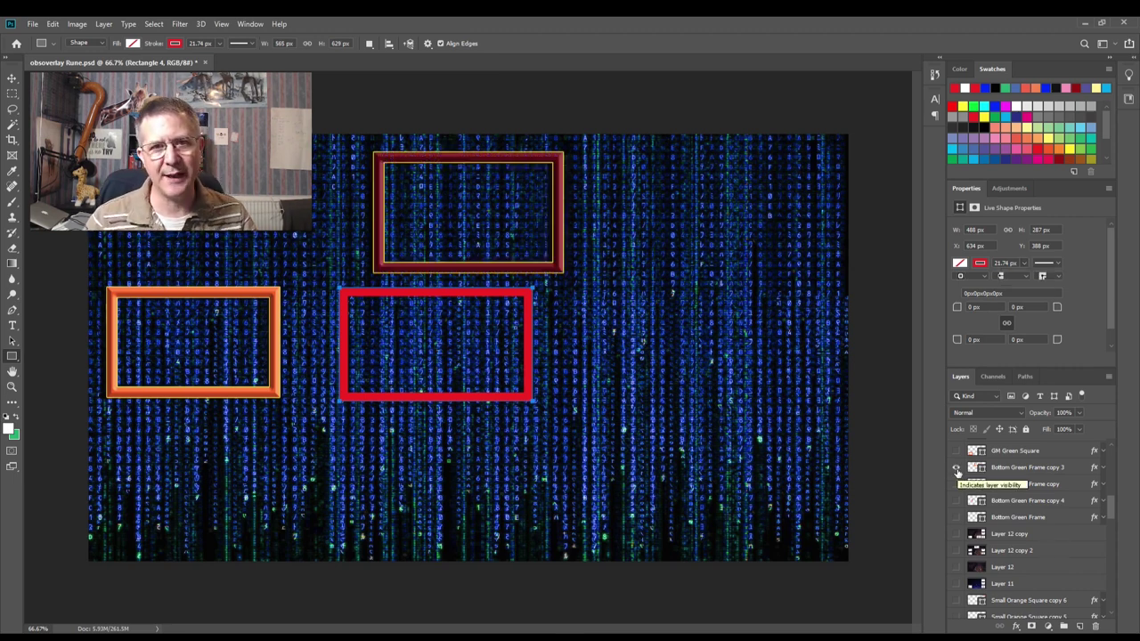
scroll(966, 481, "up", 5)
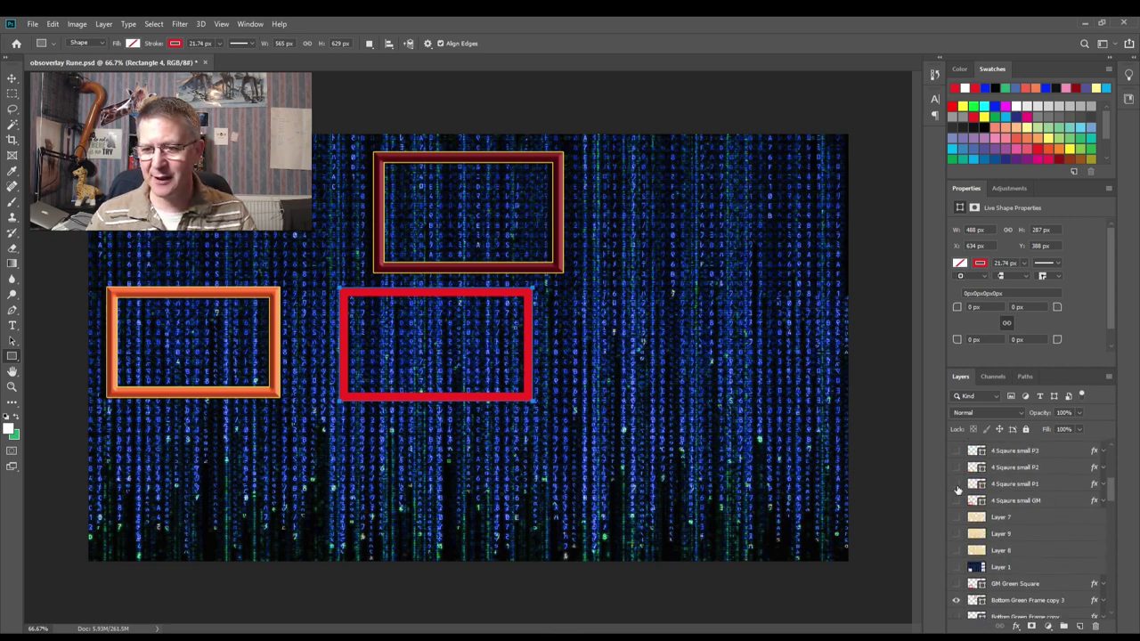
left_click(957, 485)
left_click(956, 487)
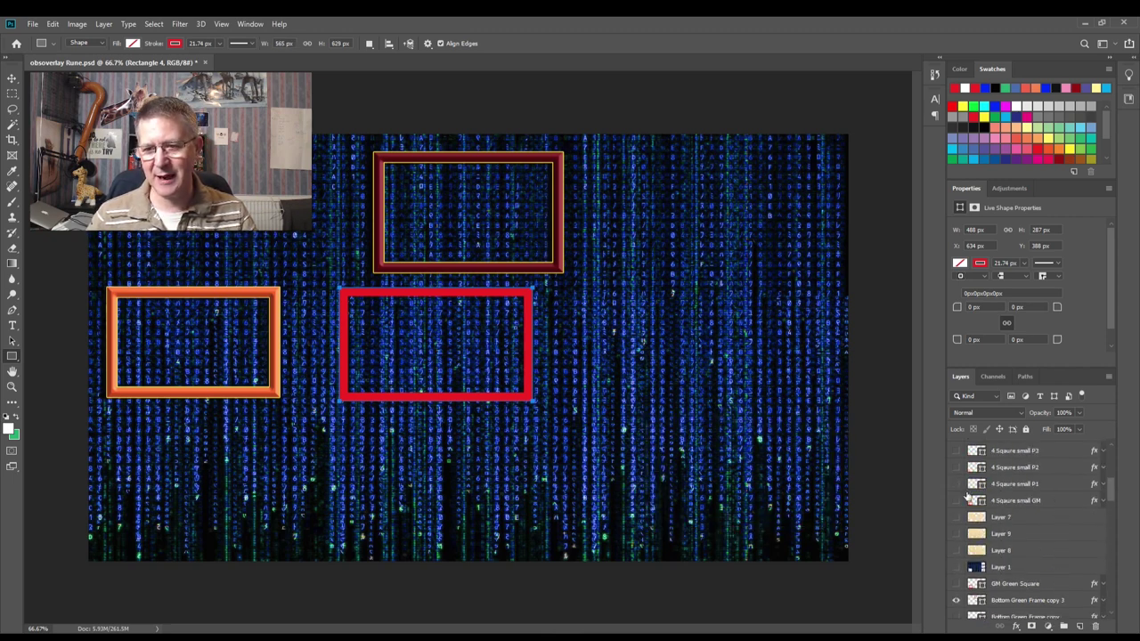
scroll(962, 490, "up", 5)
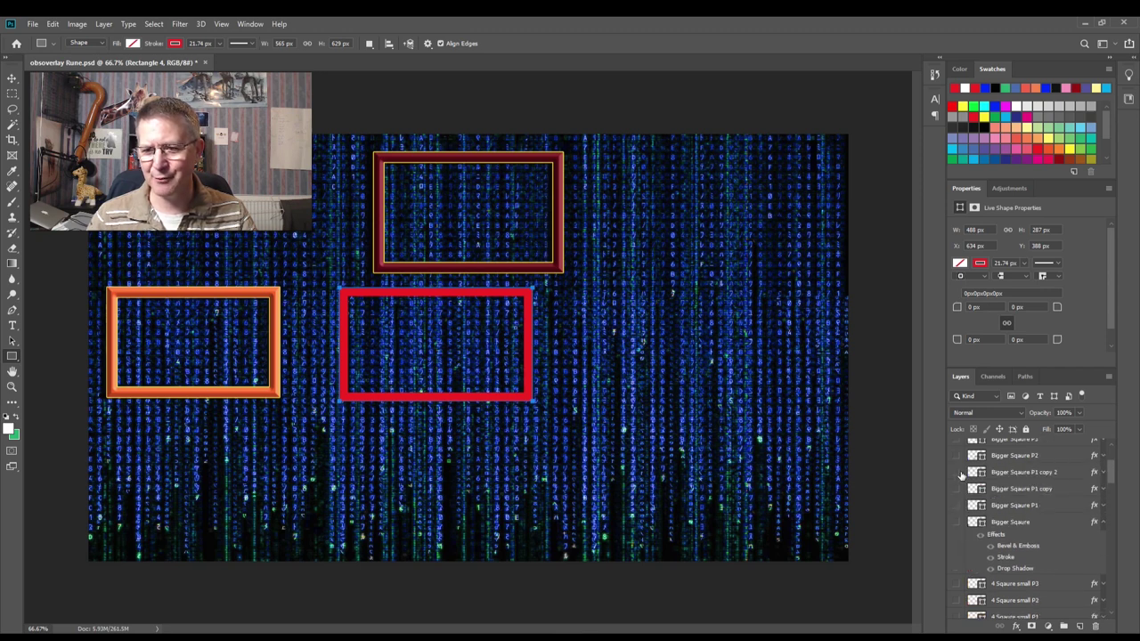
left_click(958, 472)
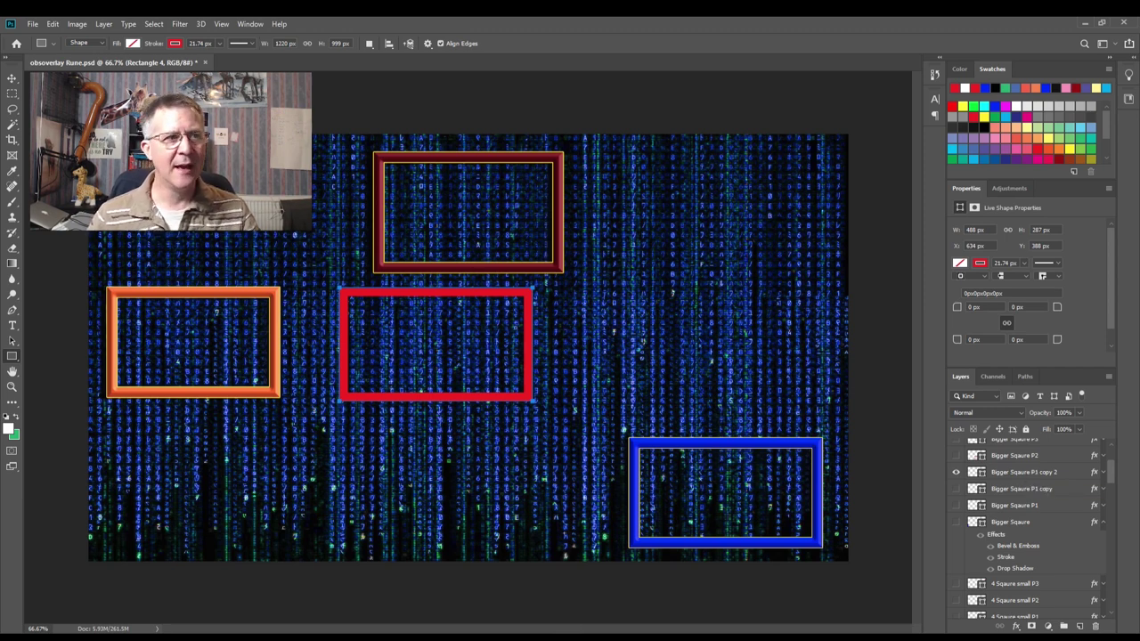
Step: With the Move tool, try shifting the blue frame, revert it, and toggle a CMYK proof
left_click(12, 79)
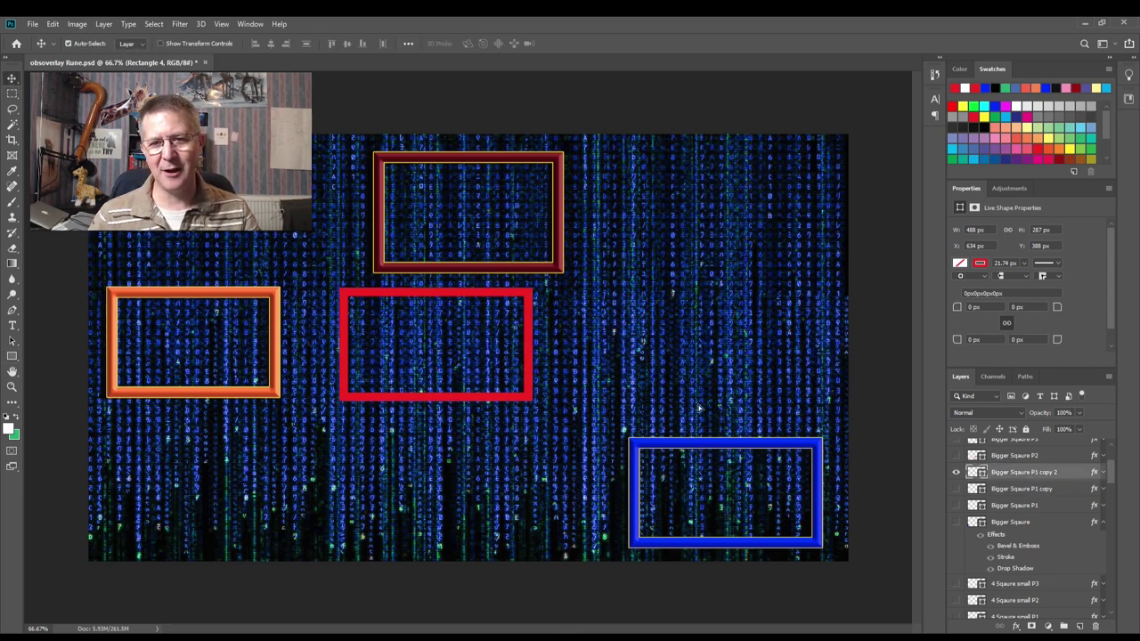
mouse_move(698, 444)
left_mouse_down()
mouse_move(696, 161)
mouse_move(719, 269)
mouse_move(705, 432)
mouse_move(720, 448)
left_mouse_up()
key("ctrl+comma")
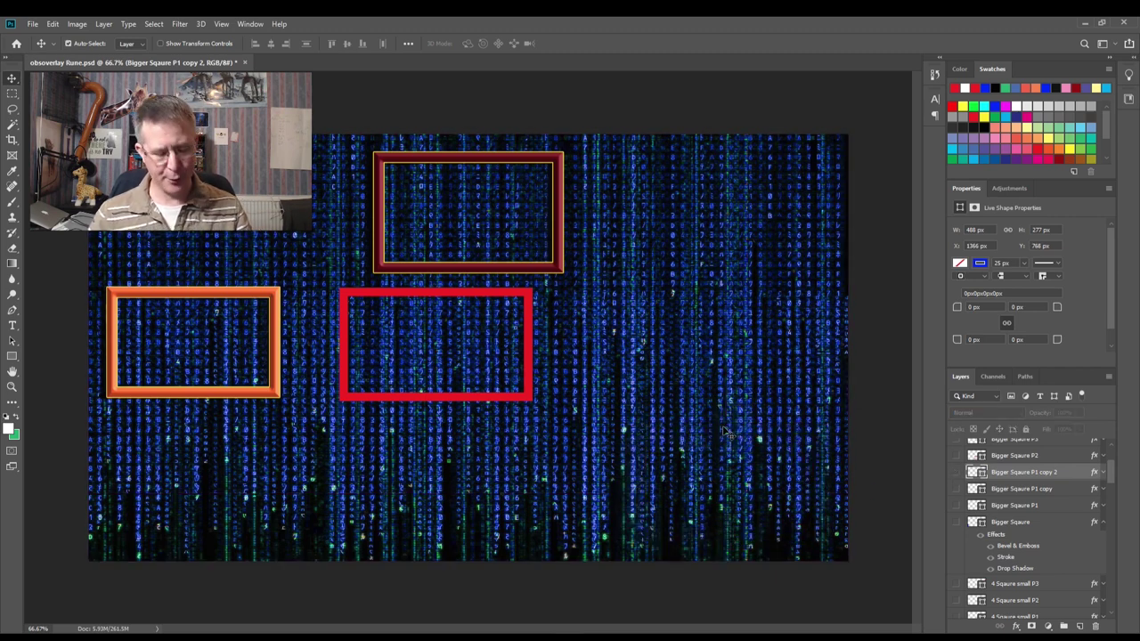
key("ctrl+y")
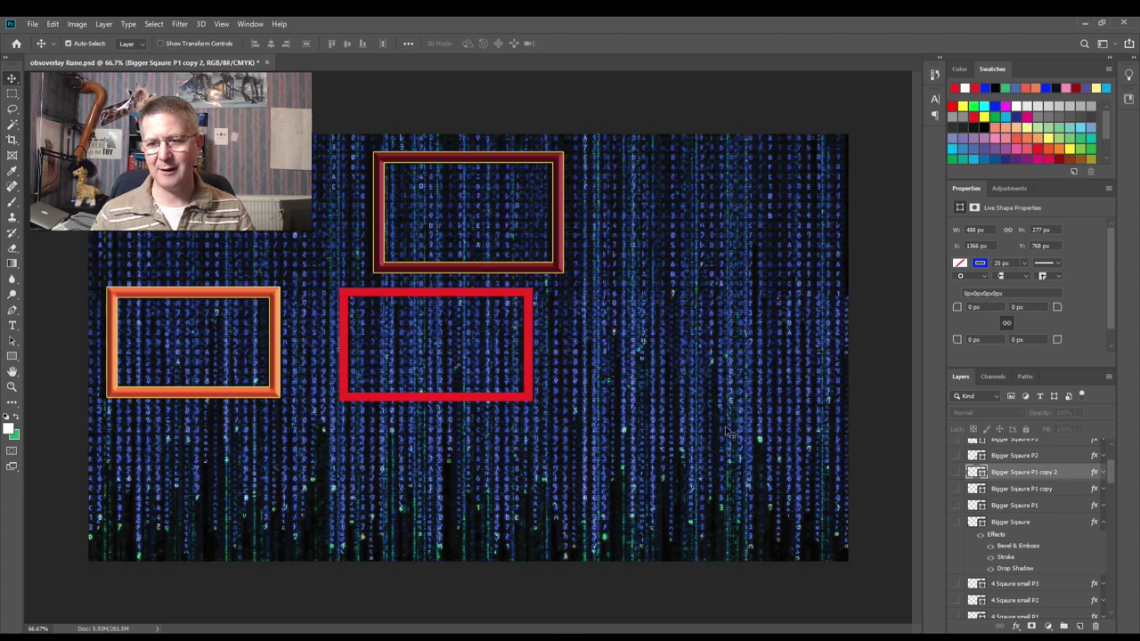
Step: Show the blue frames at right middle, top right, bottom left and bottom right
left_click(957, 472)
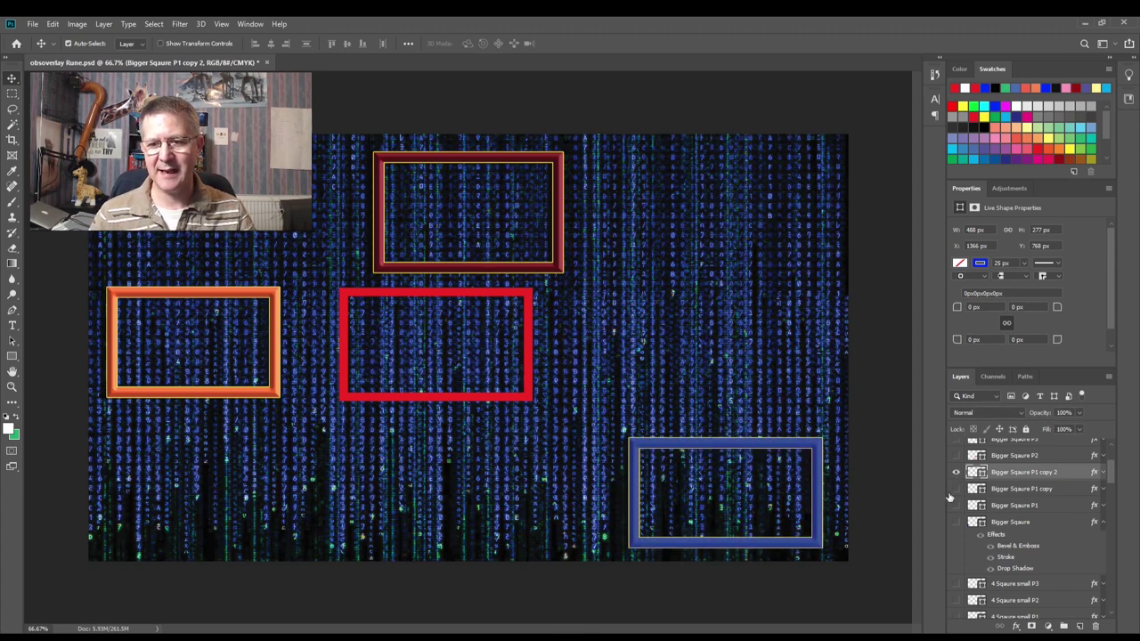
left_click(957, 472)
left_click(957, 455)
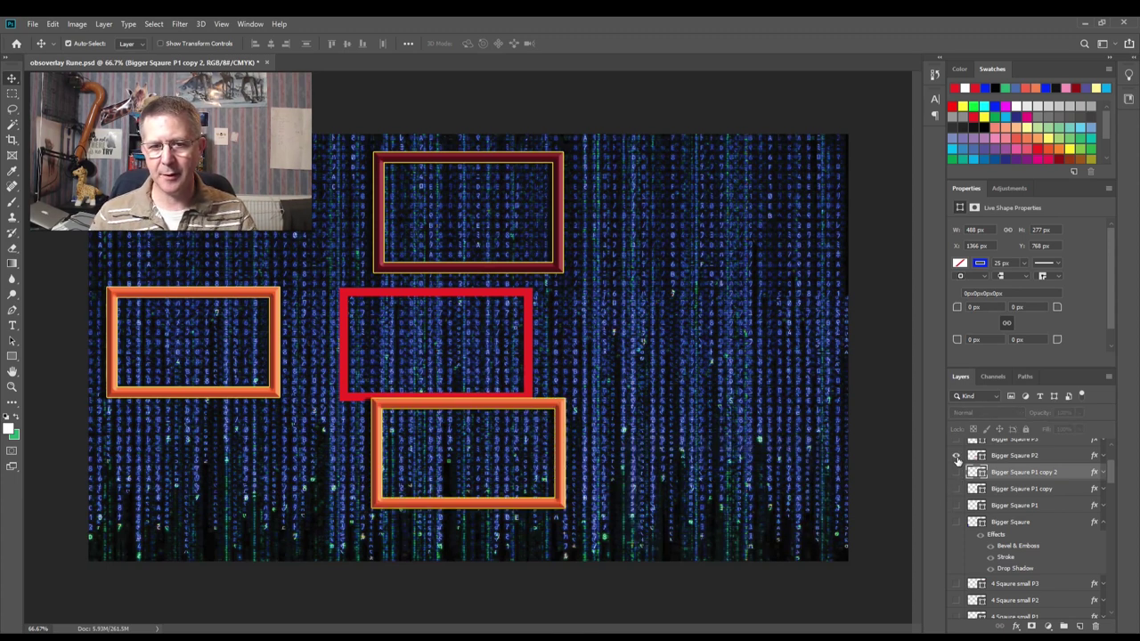
left_click(957, 481)
left_click(956, 504)
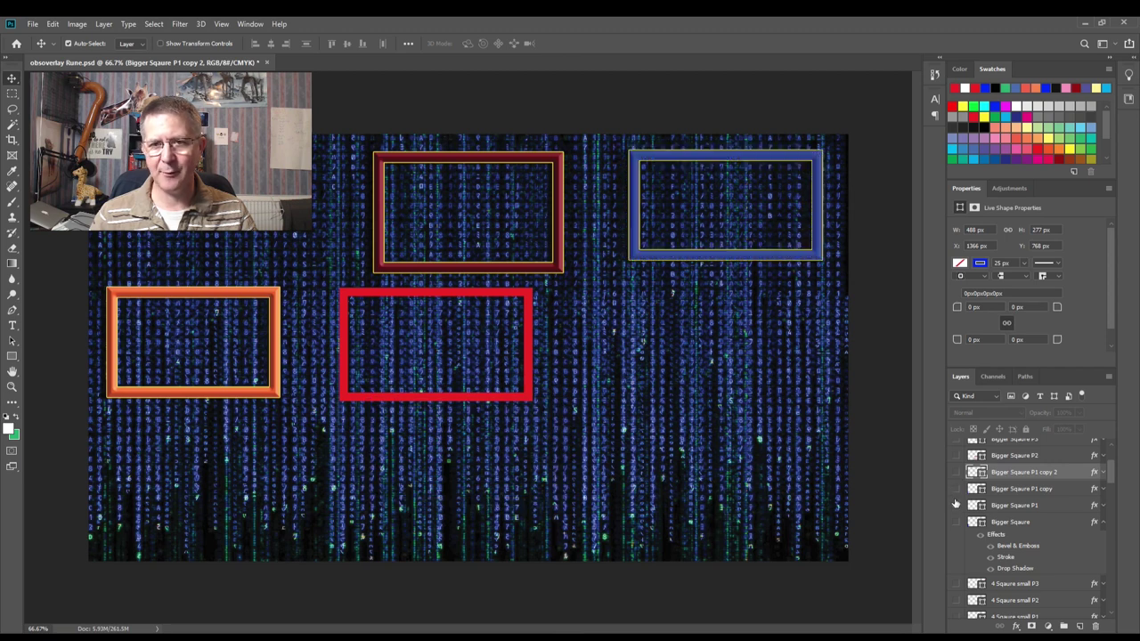
left_click(956, 504)
left_click(956, 489)
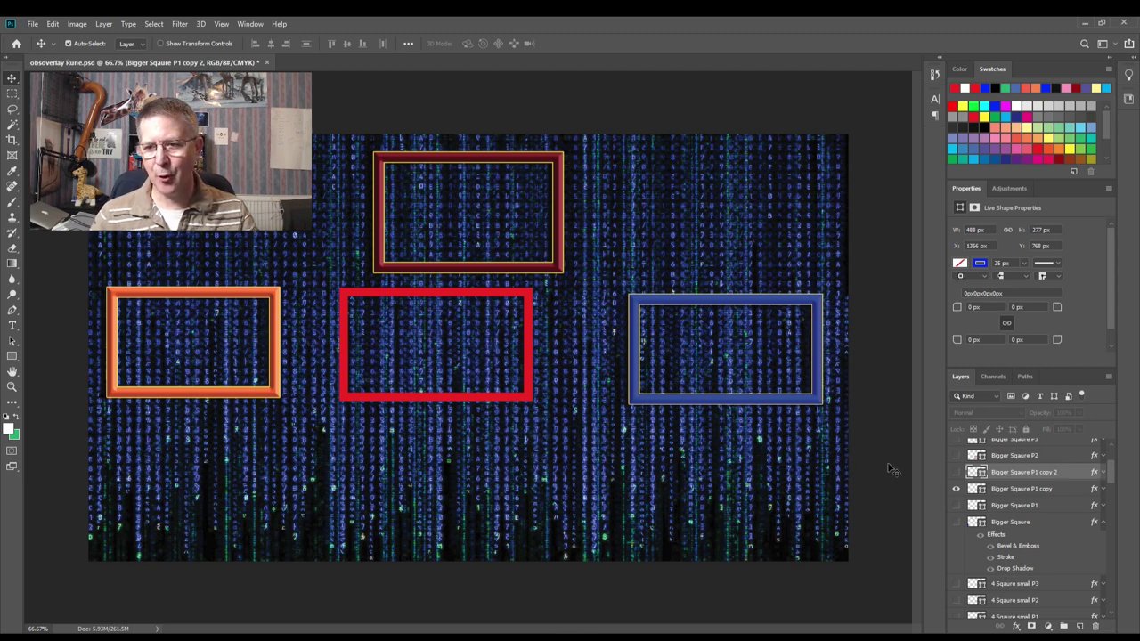
left_click(956, 505)
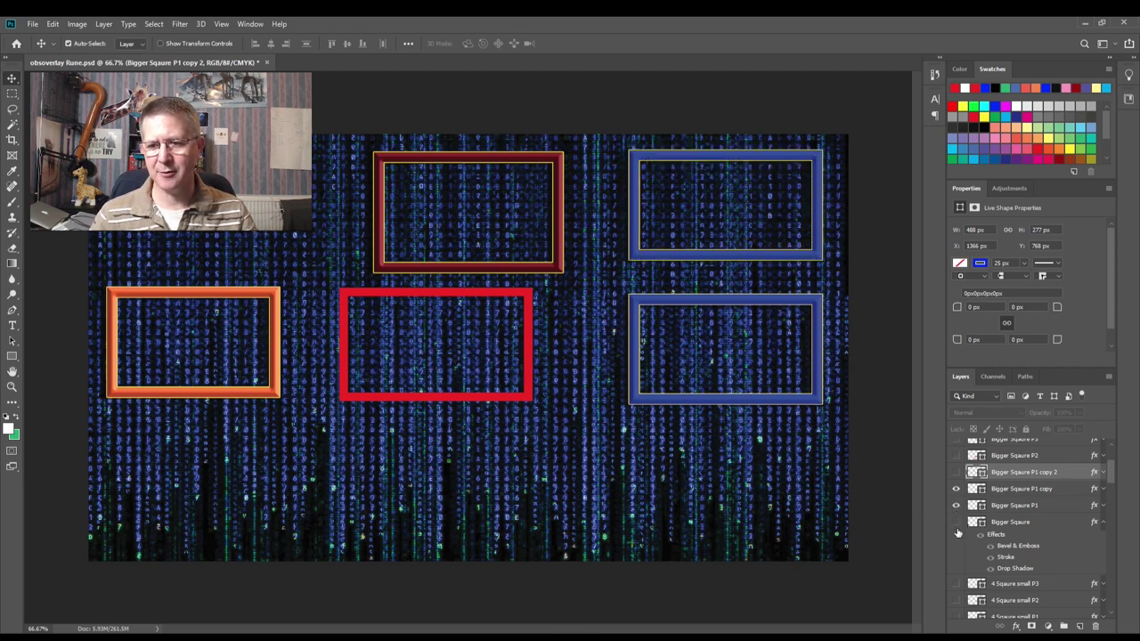
left_click(957, 523)
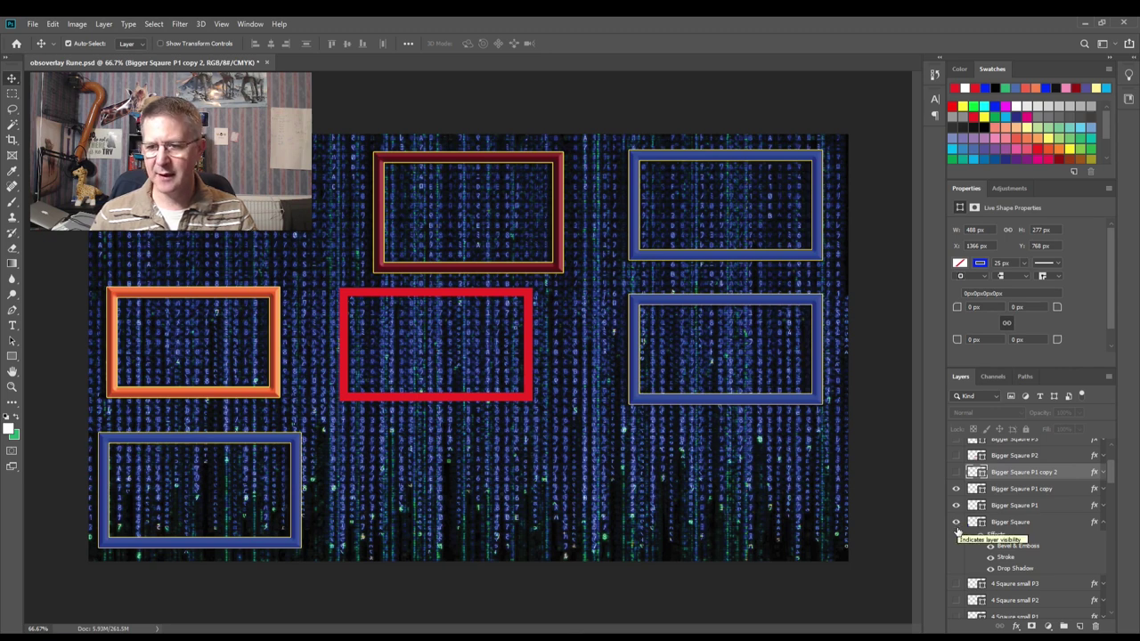
left_click(955, 472)
Step: Hide the maroon frame at the top centre and select the orange frame's layer
scroll(1009, 509, "down", 10)
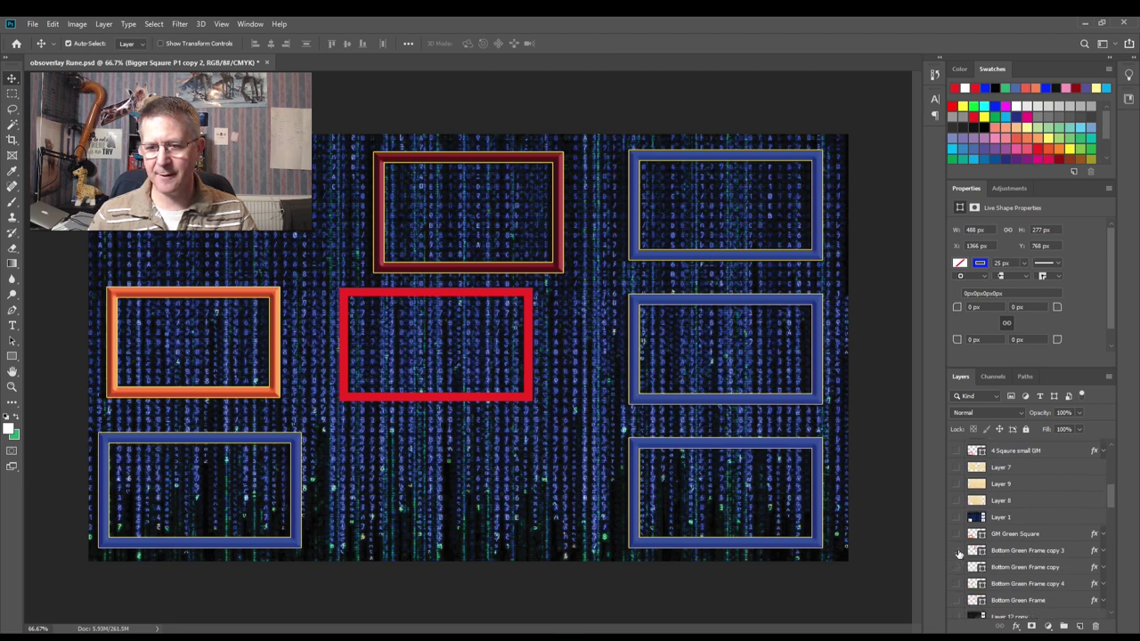
left_click(956, 551)
scroll(958, 554, "down", 5)
scroll(959, 553, "down", 4)
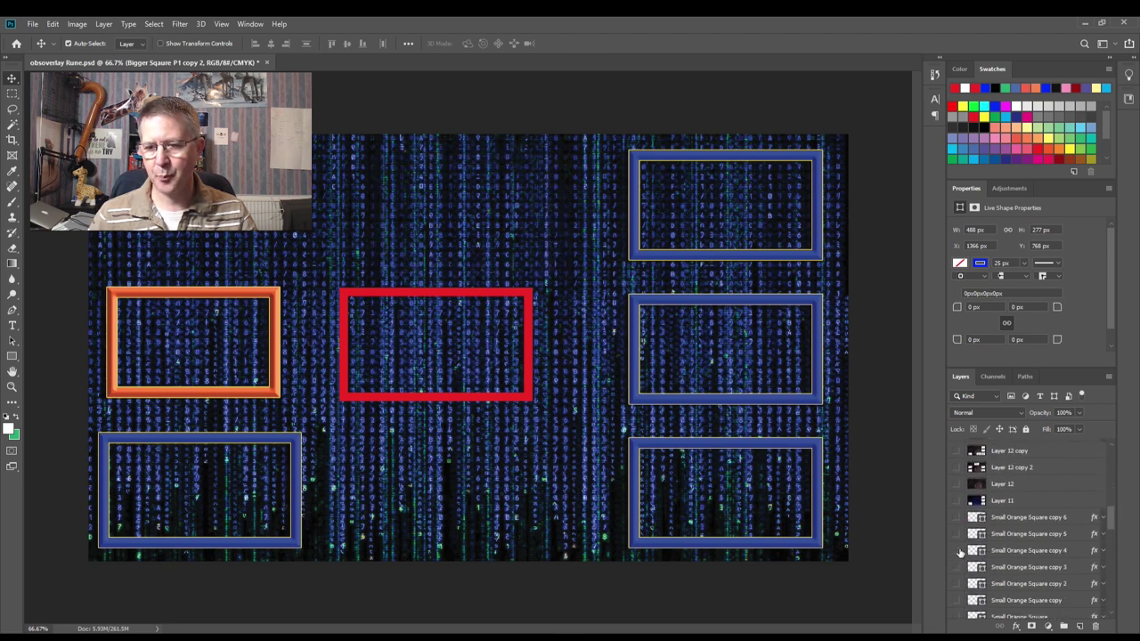
scroll(961, 551, "up", 8)
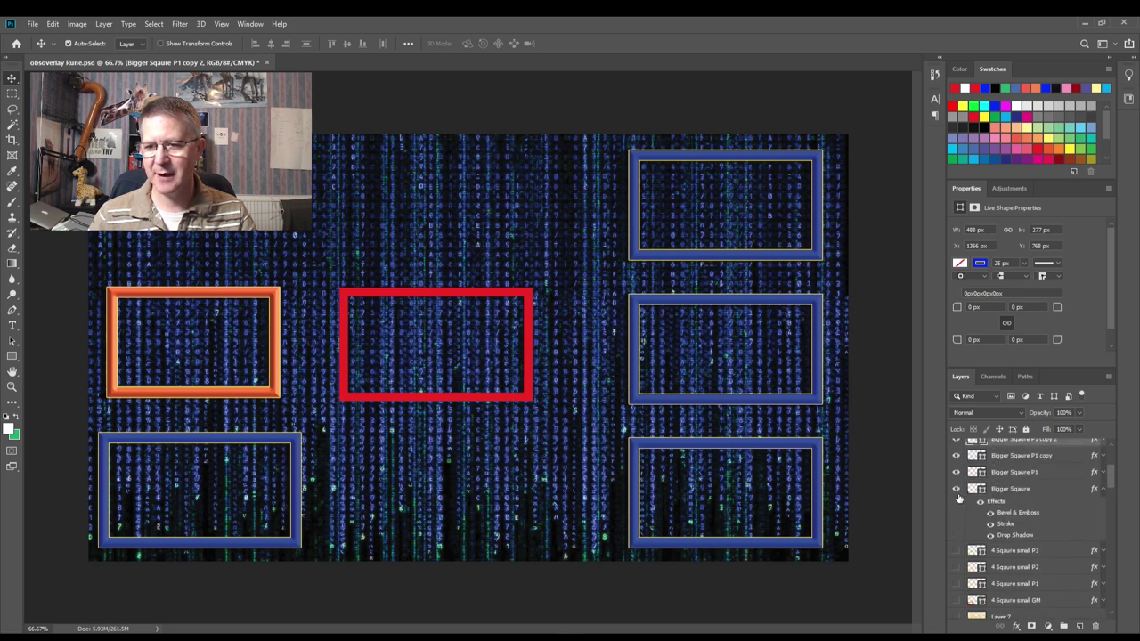
scroll(958, 491, "up", 7)
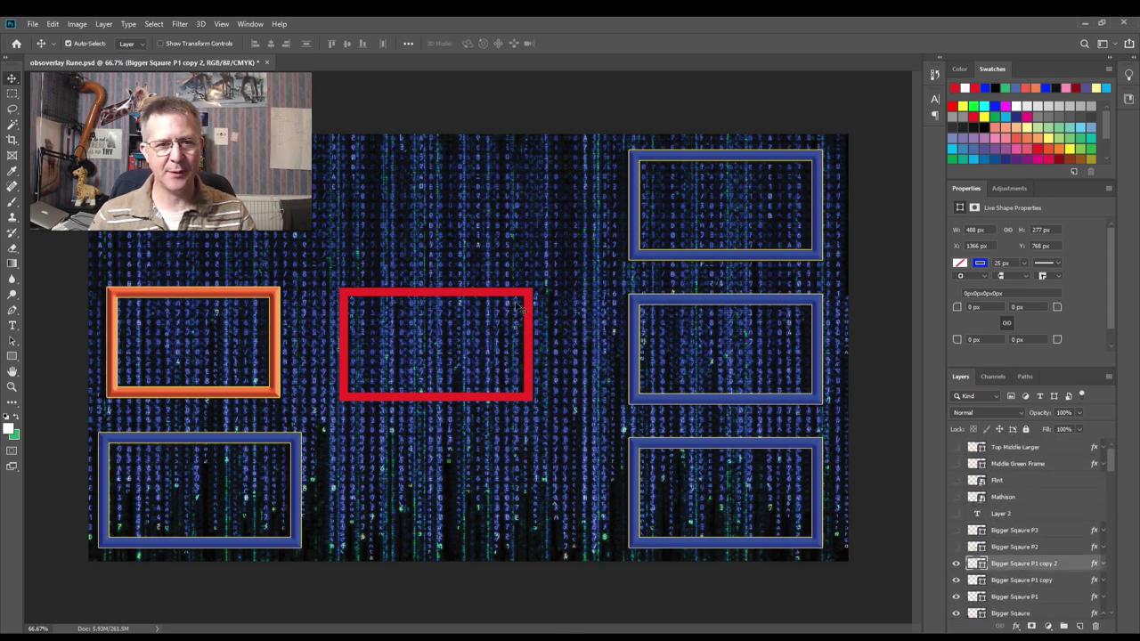
left_click(276, 297)
Step: Hide the orange frame and move Rectangle 4 to the canvas centre at X 697, Y 405 px
left_click(957, 566)
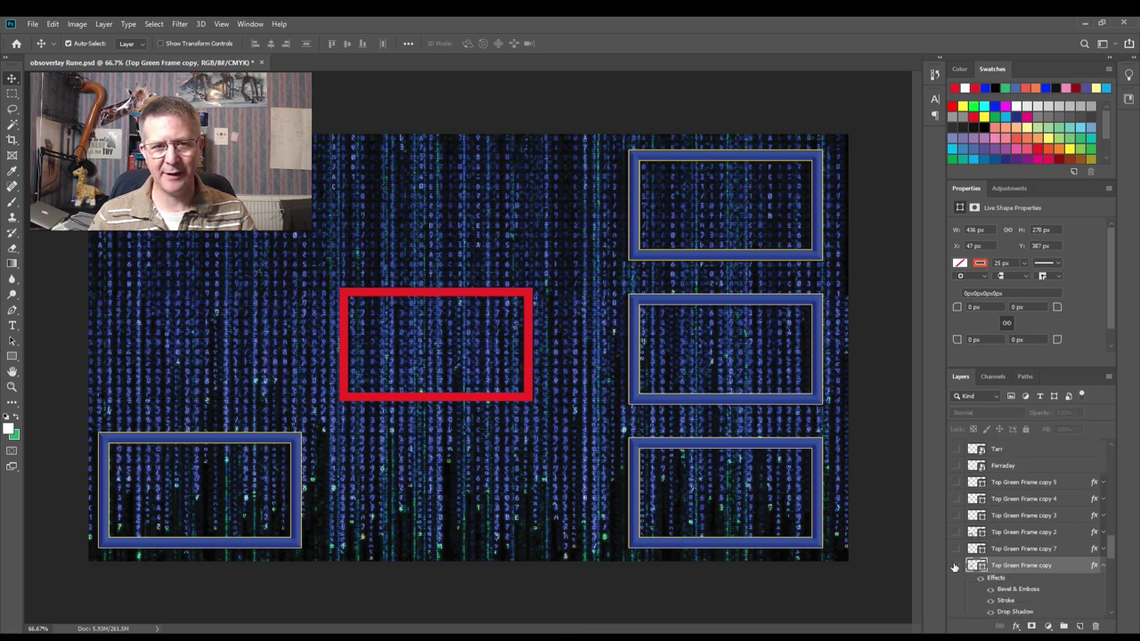
left_click_drag(479, 298, 300, 198)
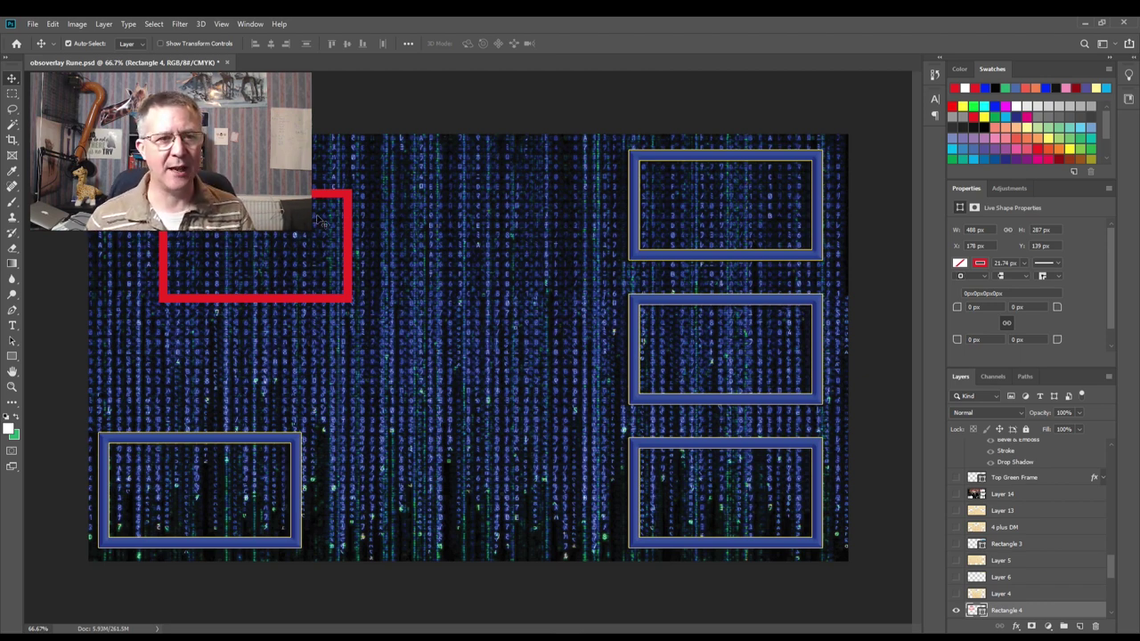
left_click_drag(328, 194, 533, 301)
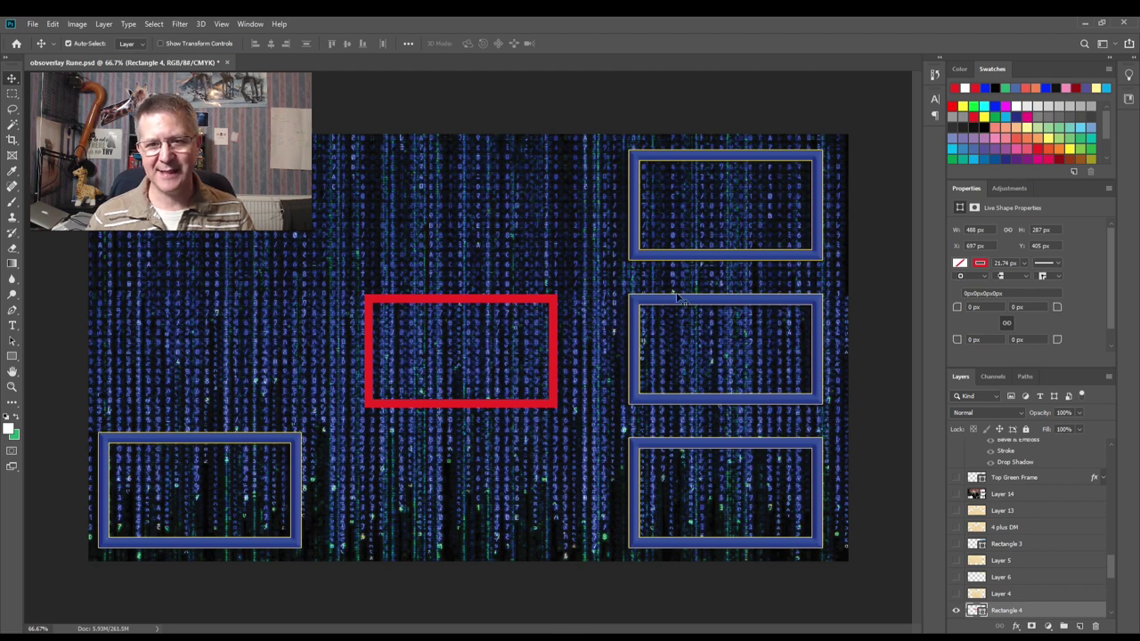
scroll(1015, 489, "down", 6)
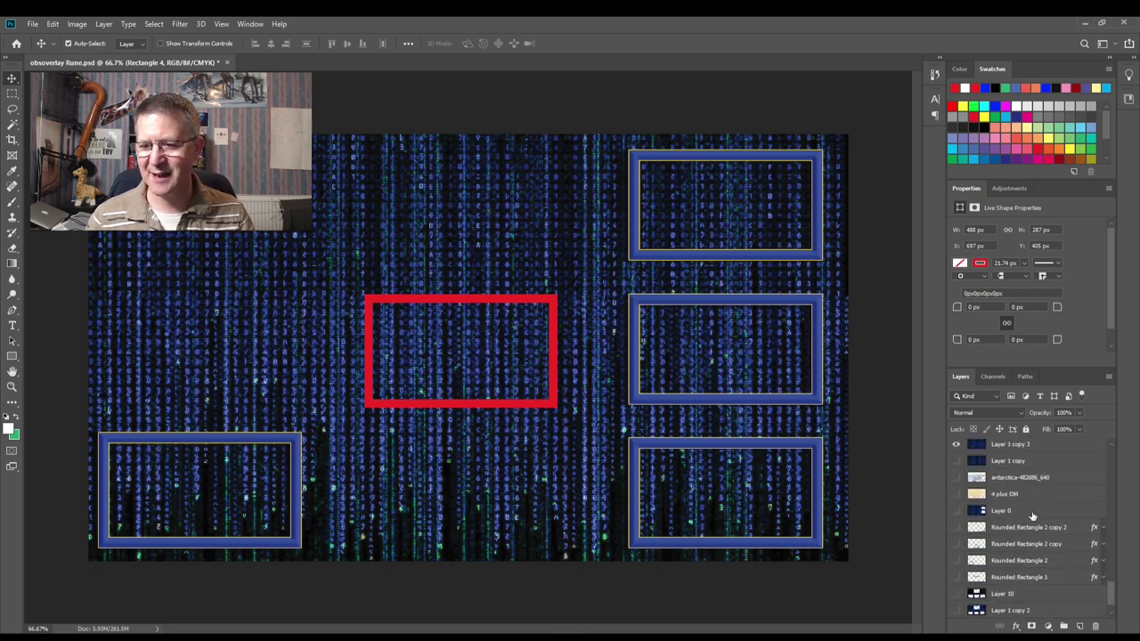
Step: Show 'Top Green Frame copy 5', try moving it to the bottom middle, then undo the move
scroll(1024, 512, "up", 5)
scroll(1021, 525, "up", 6)
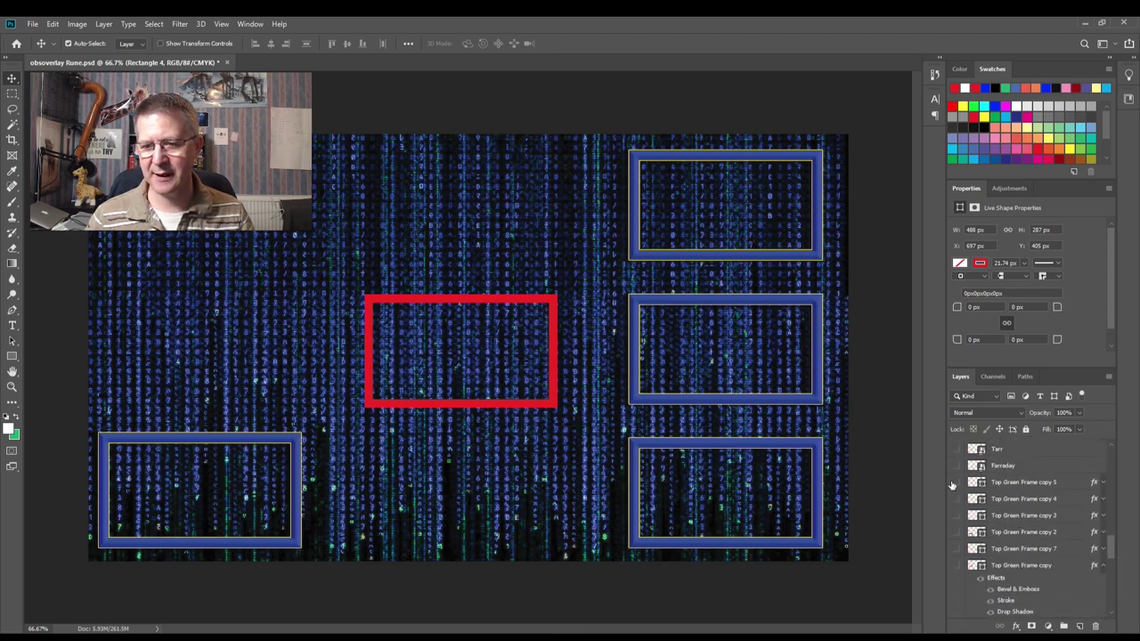
left_click(956, 482)
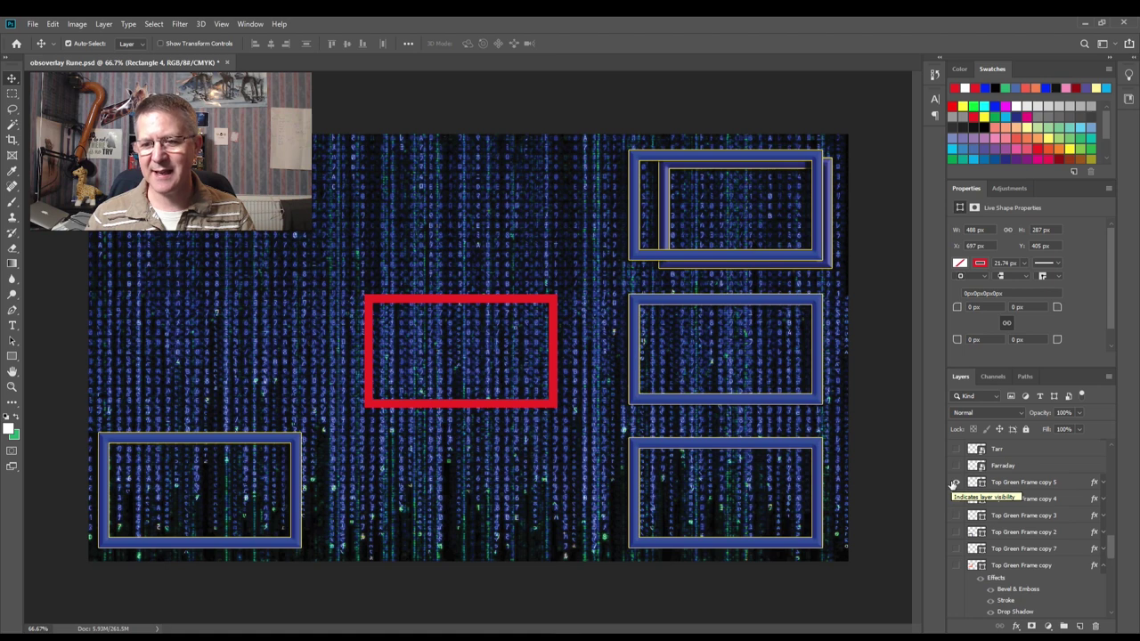
left_click_drag(828, 270, 546, 540)
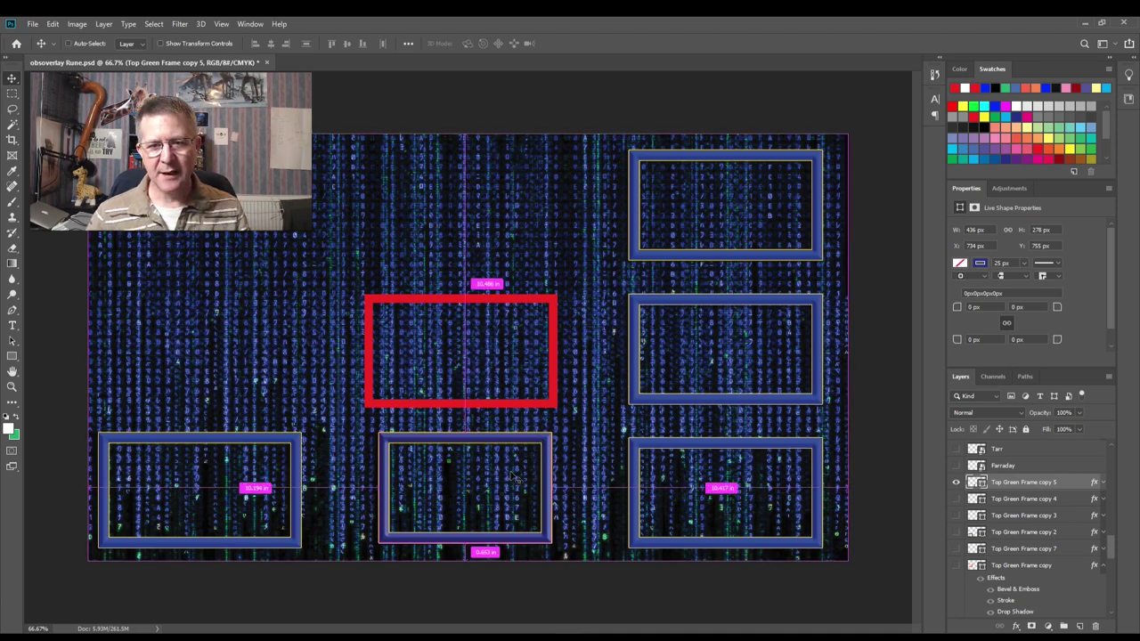
key("ctrl+z")
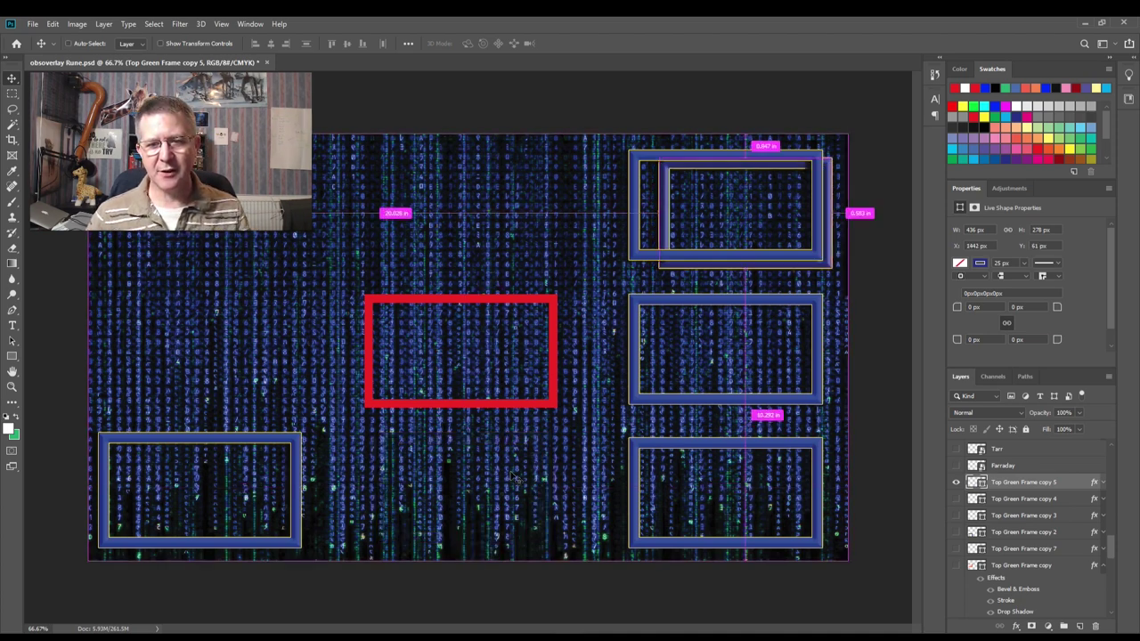
Step: Hide the extra blue frame and copy the frame layer's bevel, stroke and shadow style
left_click(956, 481)
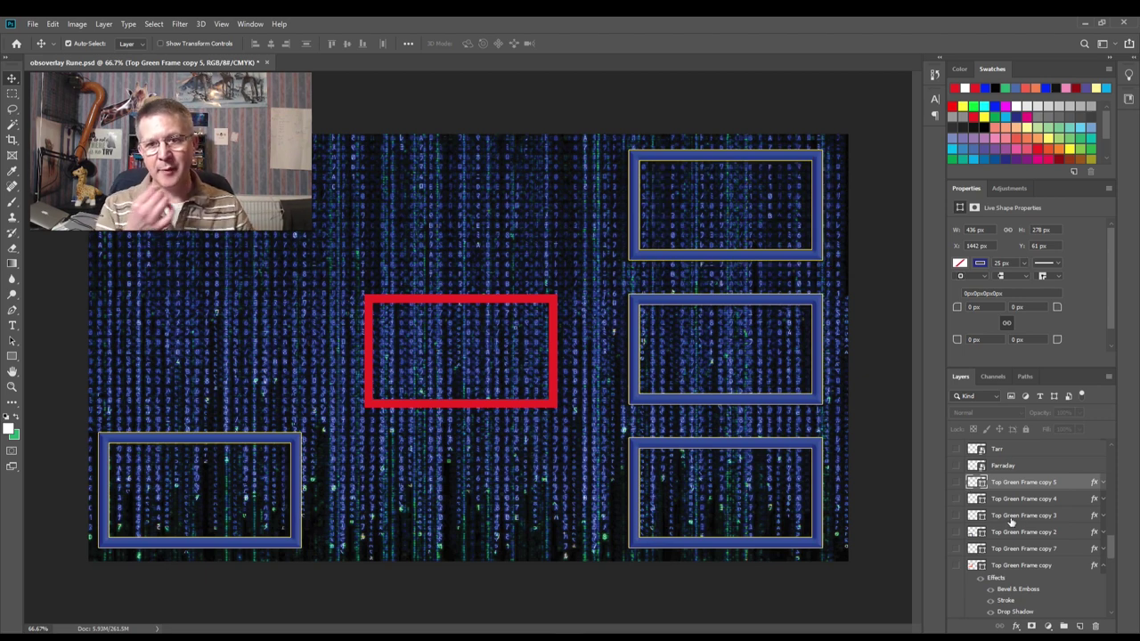
left_click(1104, 484)
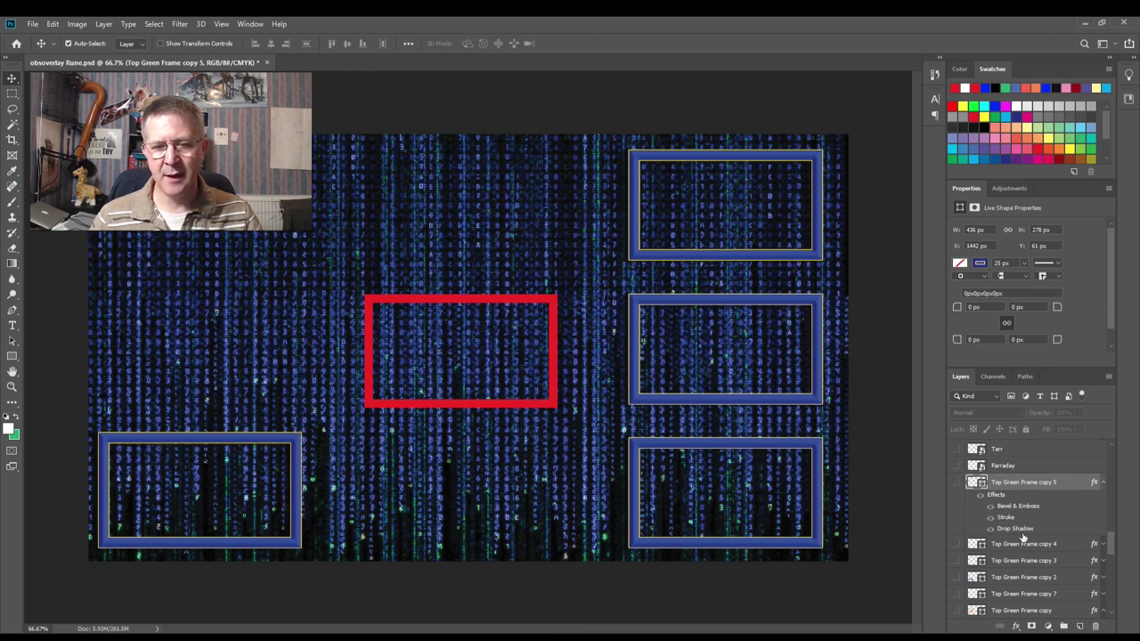
right_click(1057, 482)
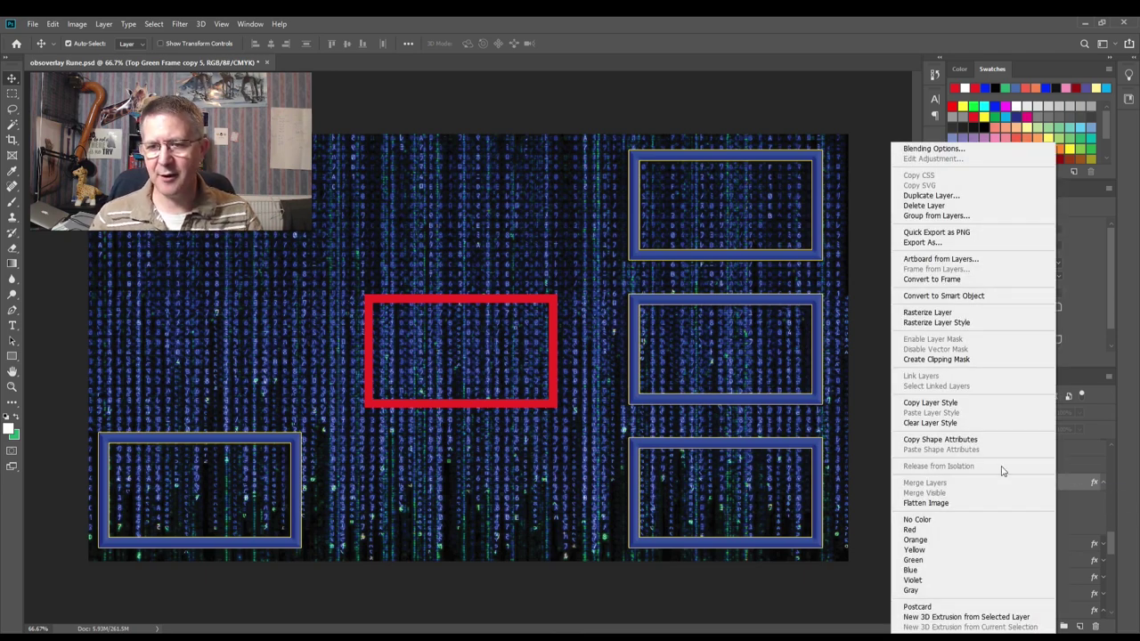
left_click(942, 404)
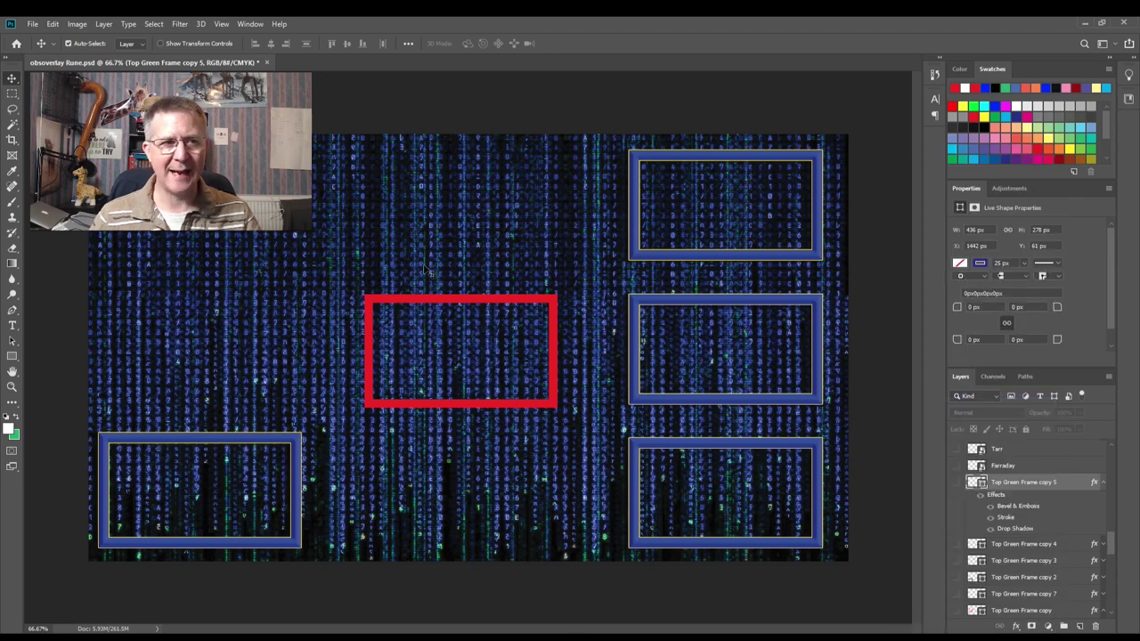
Step: Paste the copied layer style onto the red Rectangle 4 layer
left_click(415, 303)
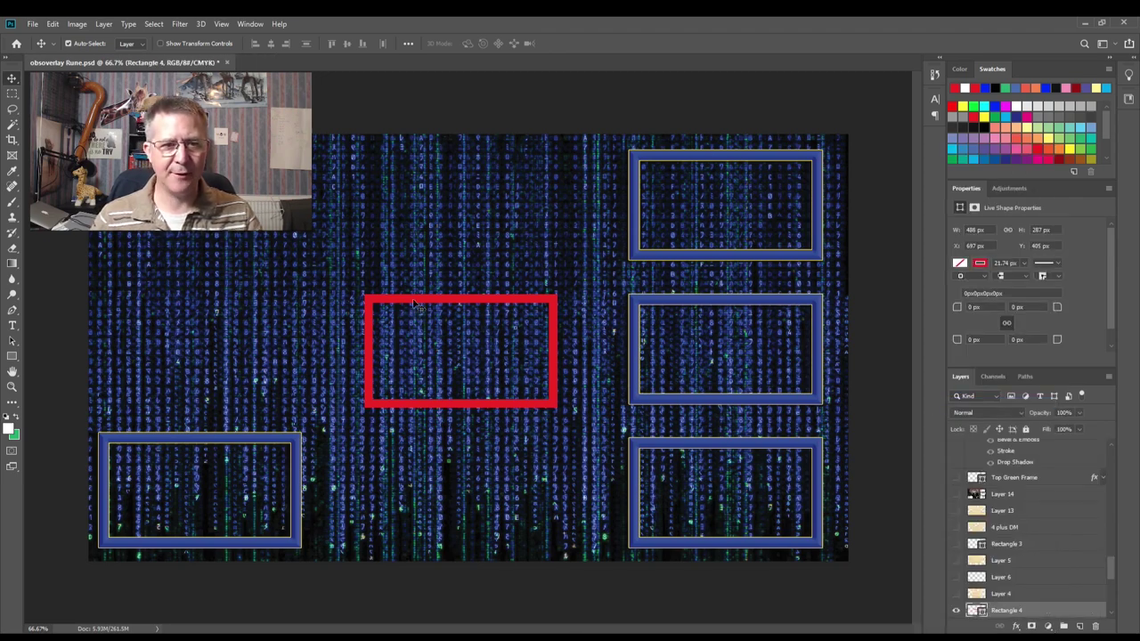
scroll(1020, 551, "down", 3)
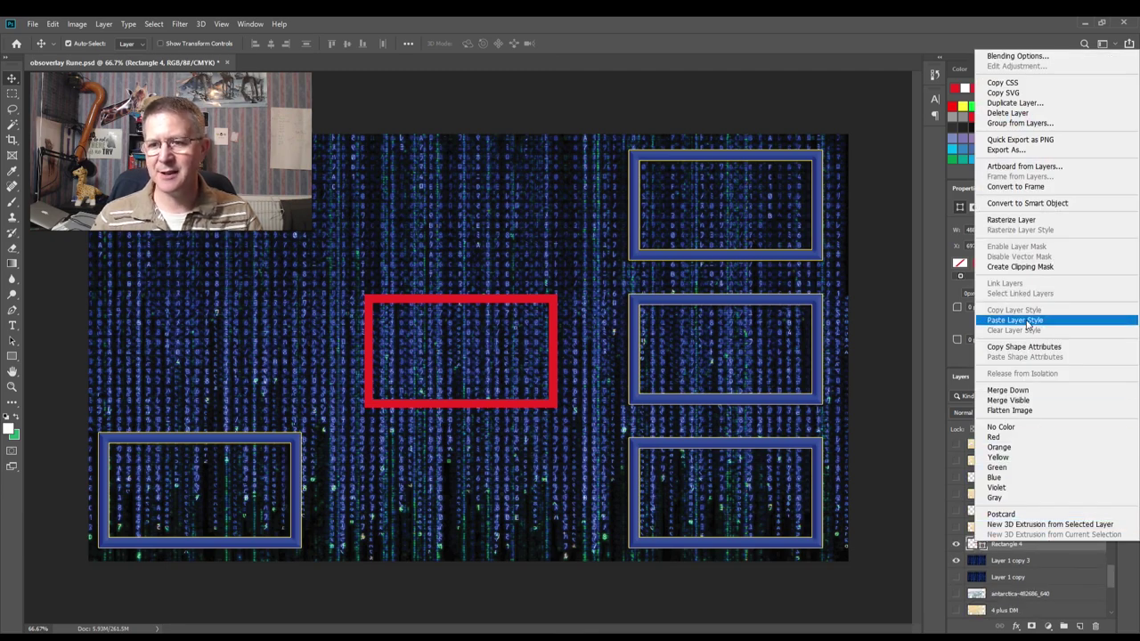
left_click(1029, 324)
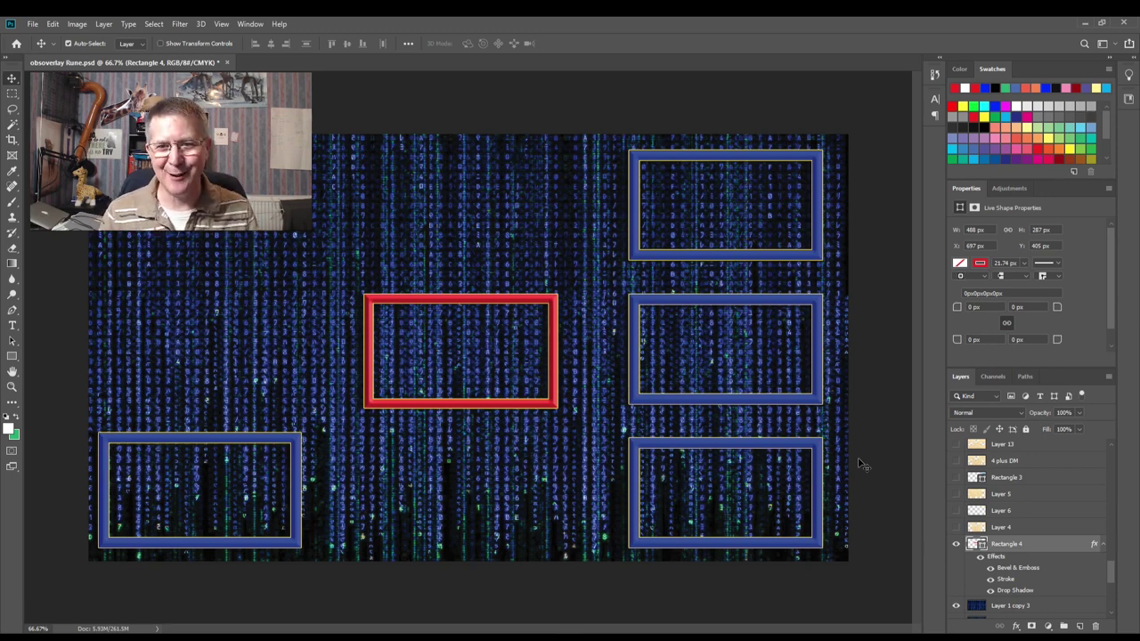
Step: Hide the plain red Rectangle 4 layer
scroll(1060, 508, "up", 5)
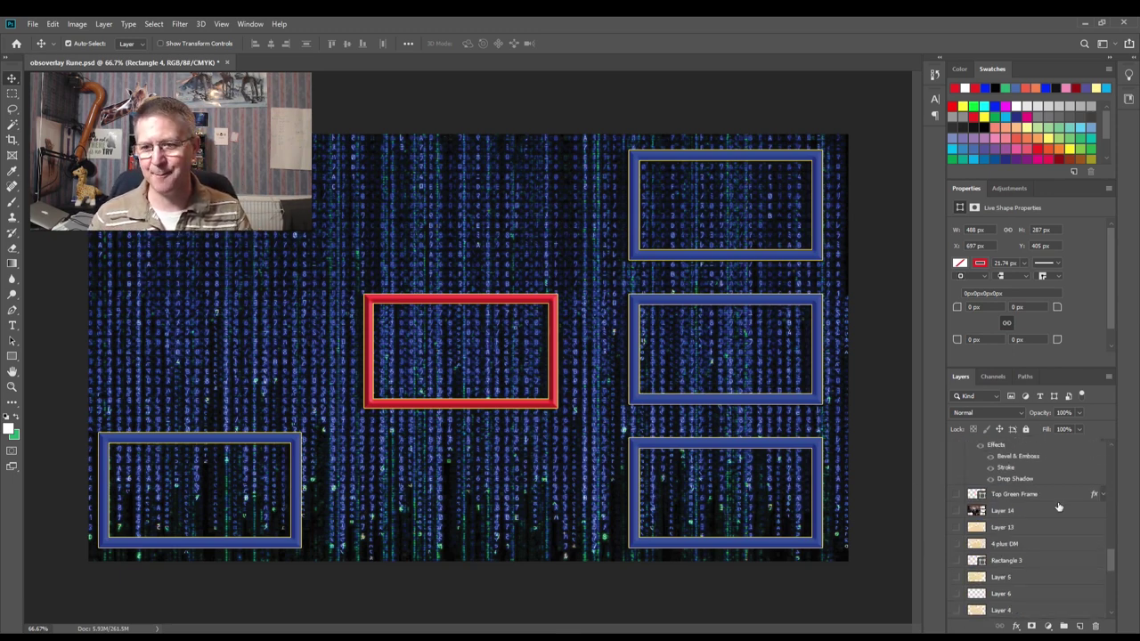
scroll(1047, 510, "up", 5)
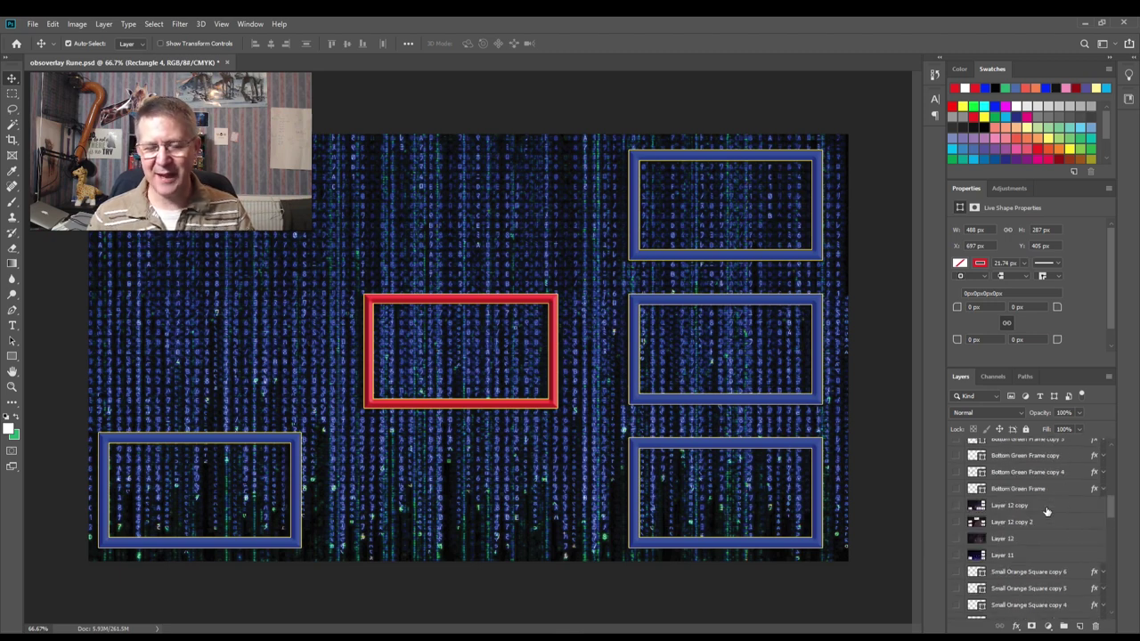
scroll(1046, 512, "down", 5)
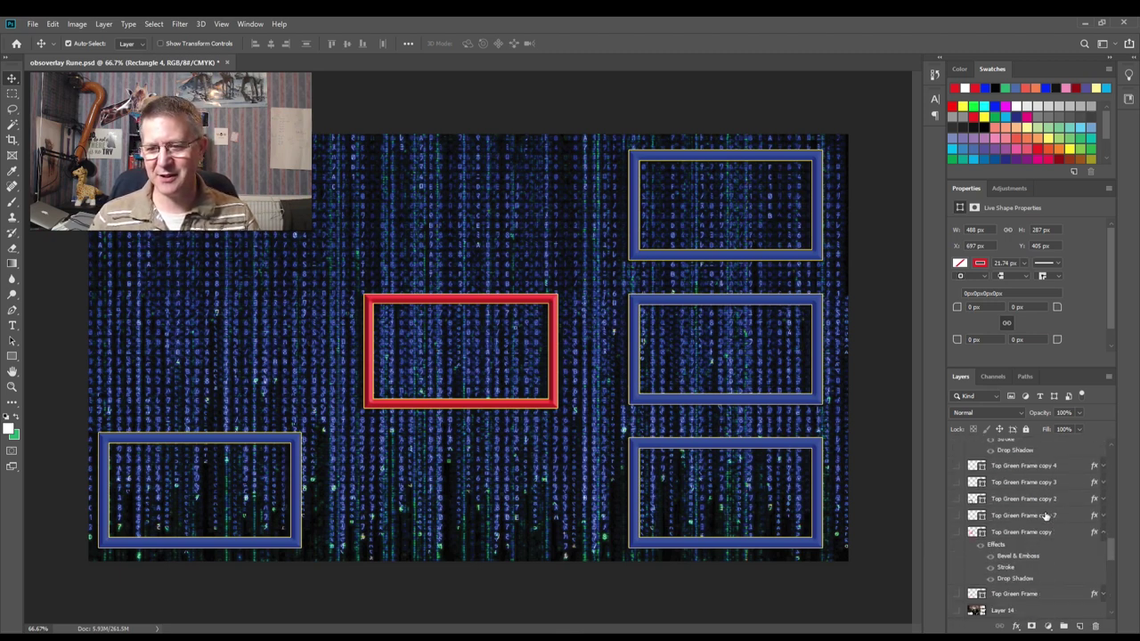
scroll(1046, 515, "down", 5)
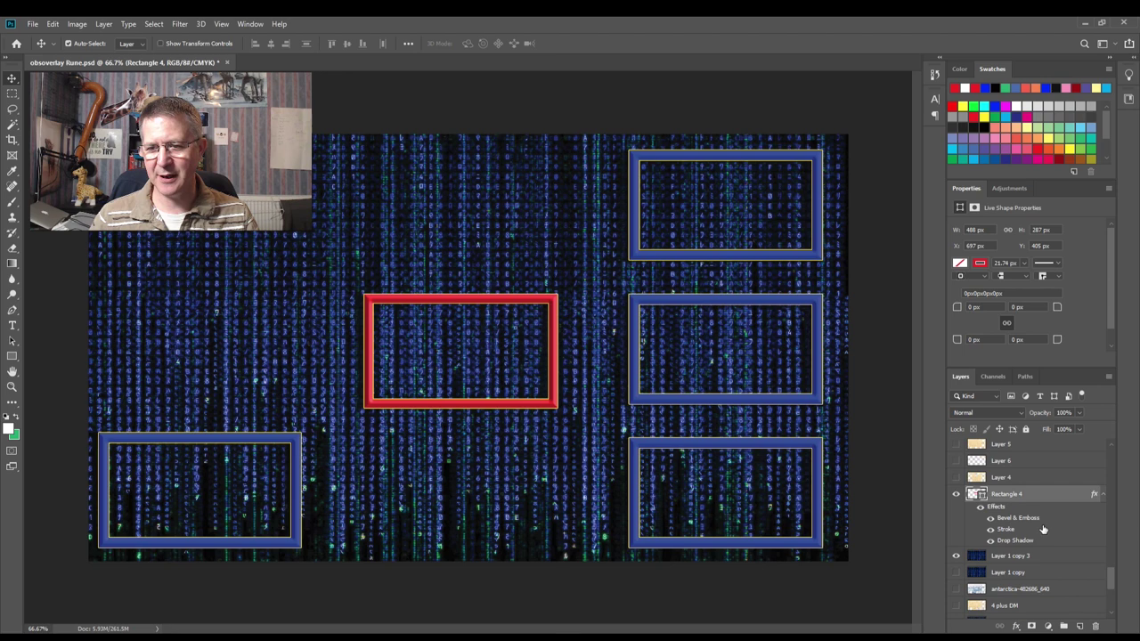
left_click(956, 495)
Step: Show Rounded Rectangle 1 and move Layer 1 copy 3 below it in the stack
scroll(1024, 534, "down", 5)
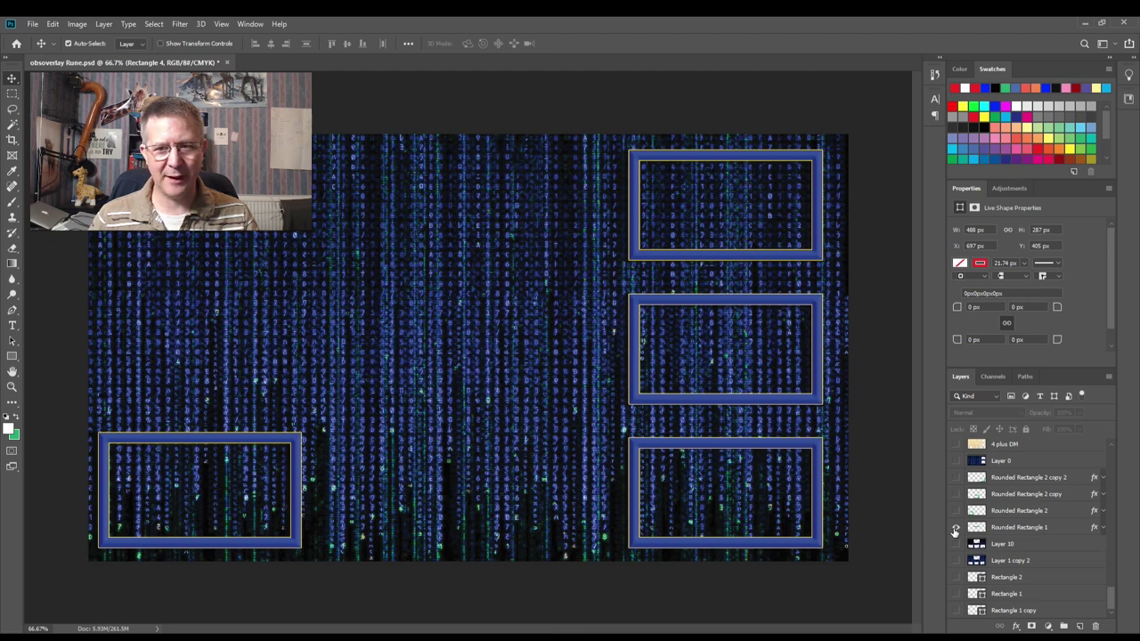
left_click(956, 528)
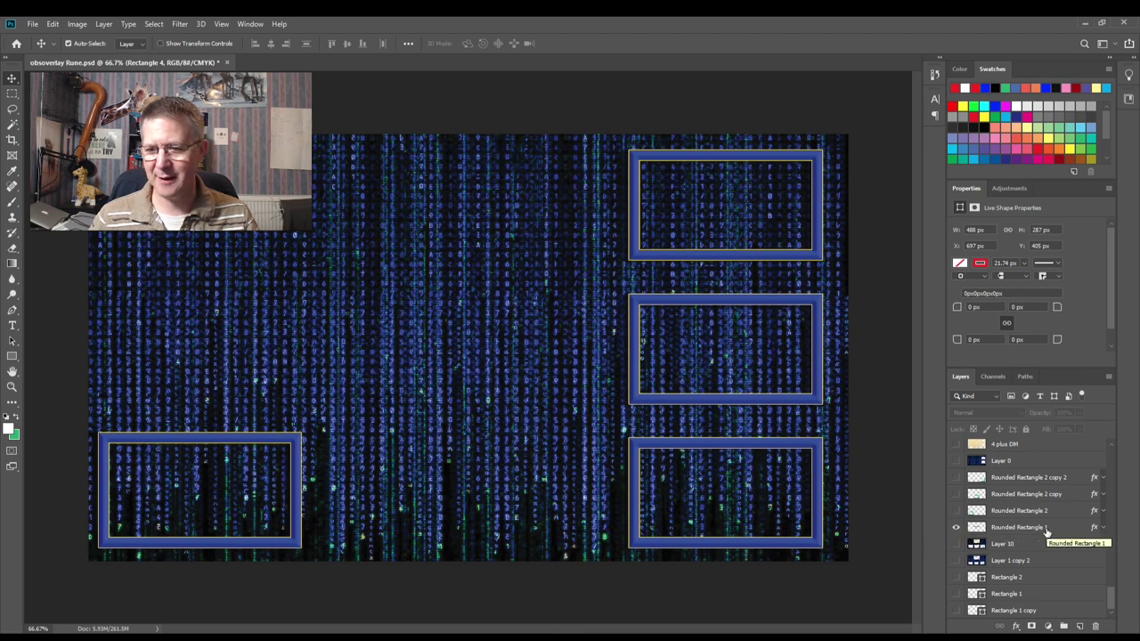
scroll(1046, 532, "up", 3)
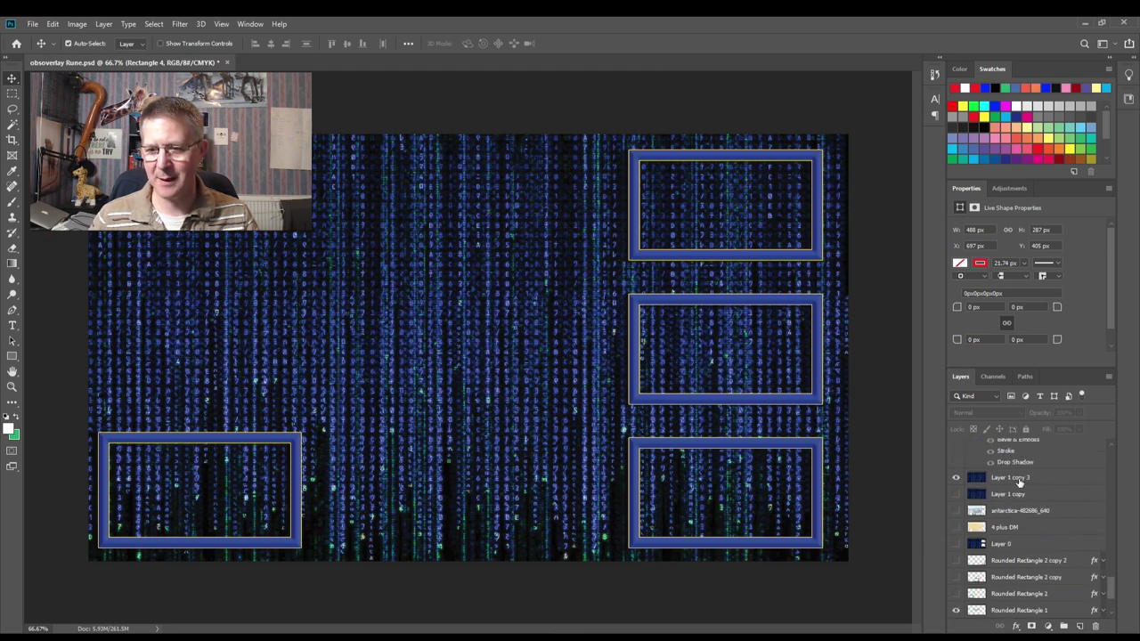
left_click_drag(1021, 485, 1011, 611)
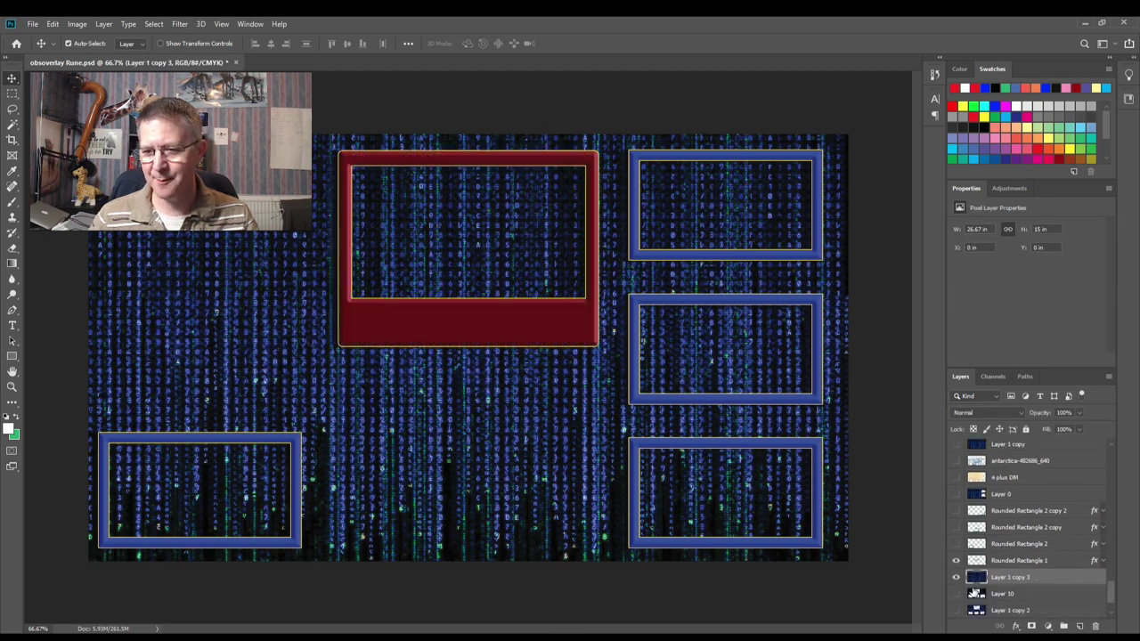
Step: Show the lower-left, bottom-middle and bottom-right dark-red Rounded Rectangle frames
left_click(957, 561)
left_click(957, 561)
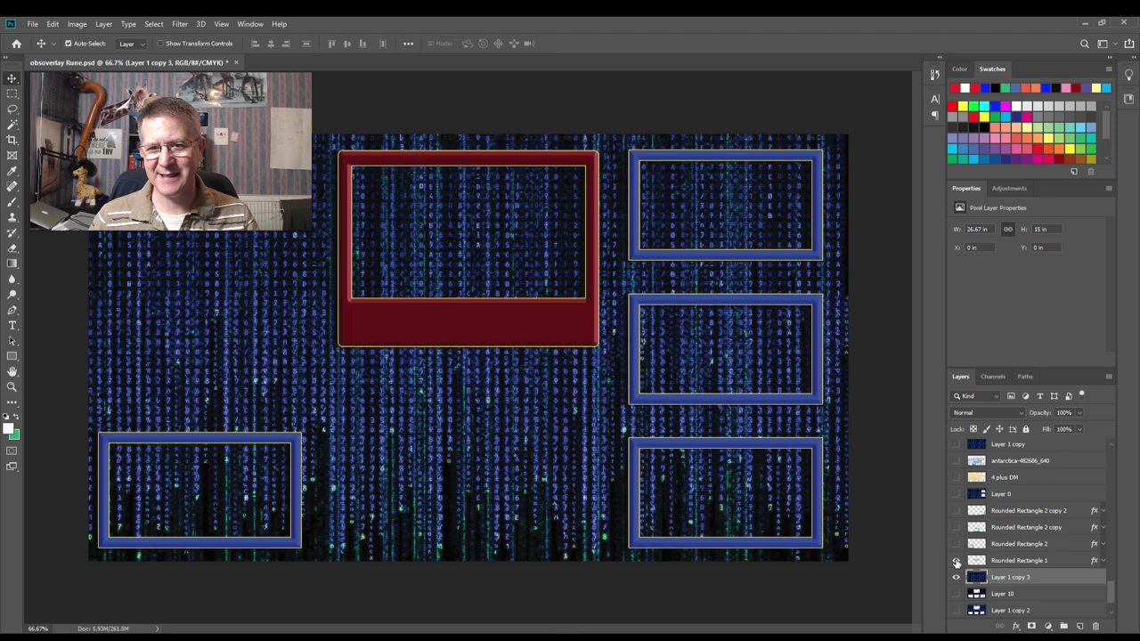
left_click(957, 544)
left_click(957, 528)
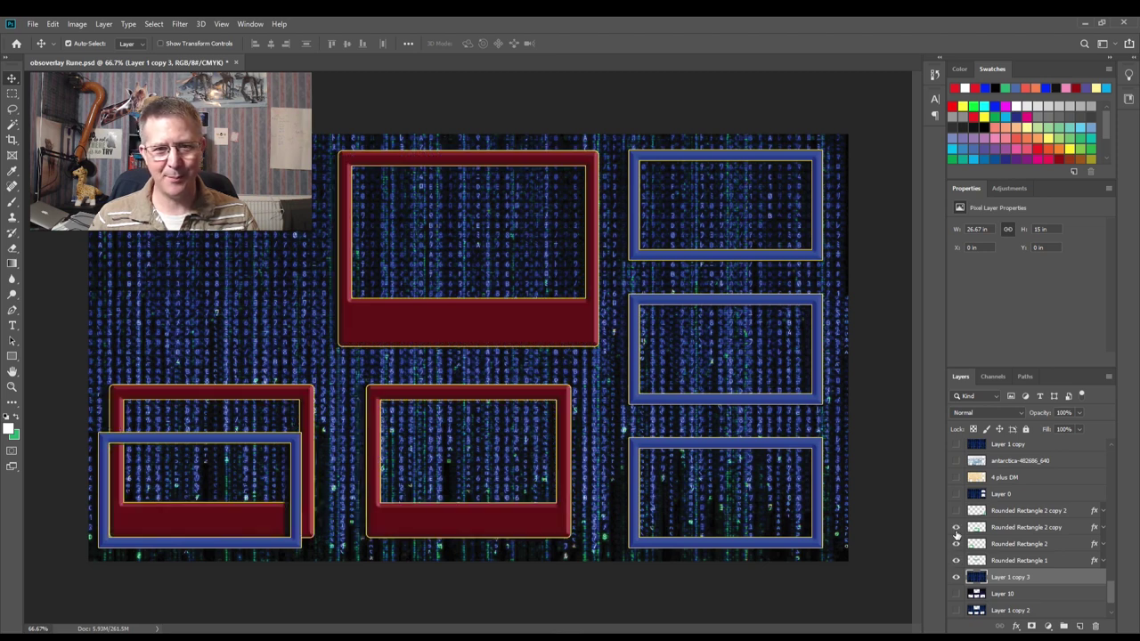
left_click(957, 511)
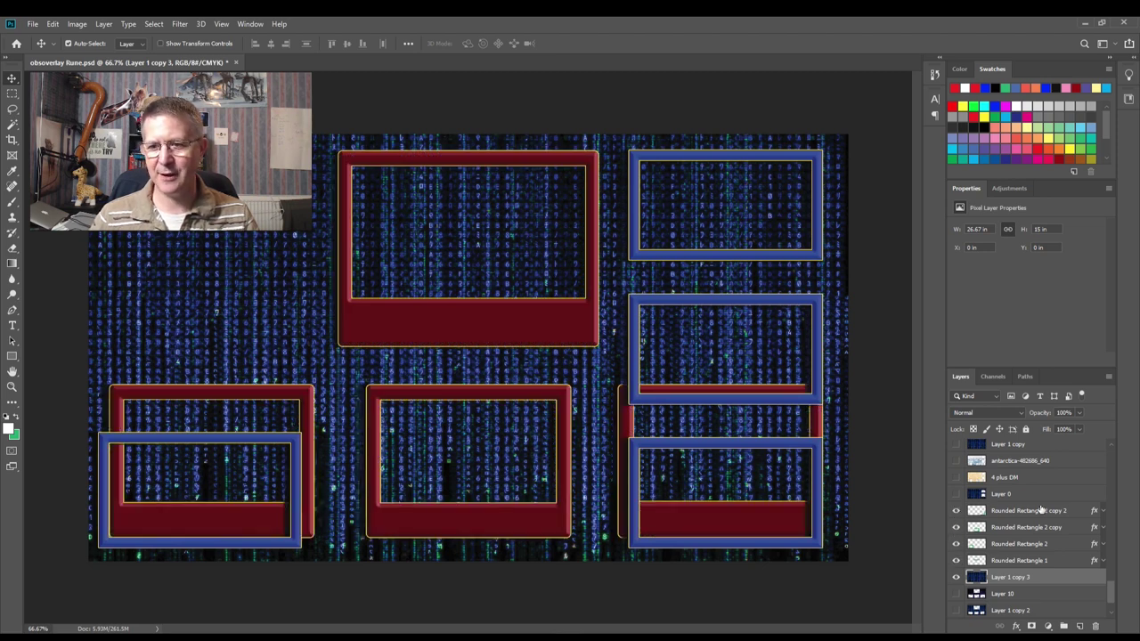
Step: Hide the blue Bigger Square frames, leaving only the bottom-right one visible
scroll(1042, 508, "up", 8)
scroll(1046, 507, "up", 10)
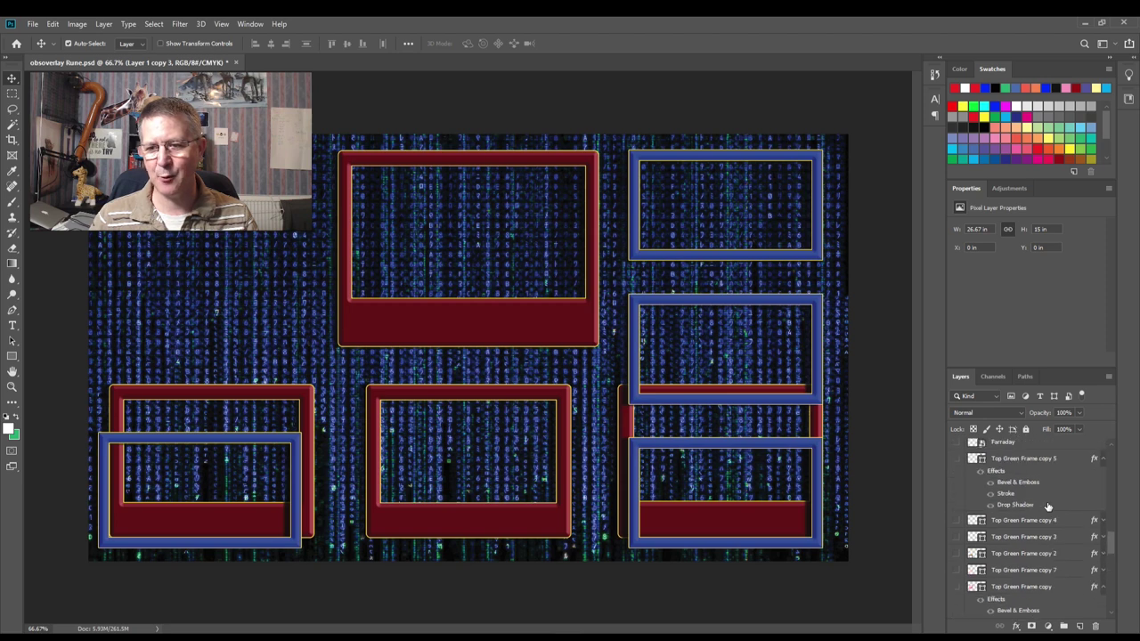
scroll(1040, 510, "up", 10)
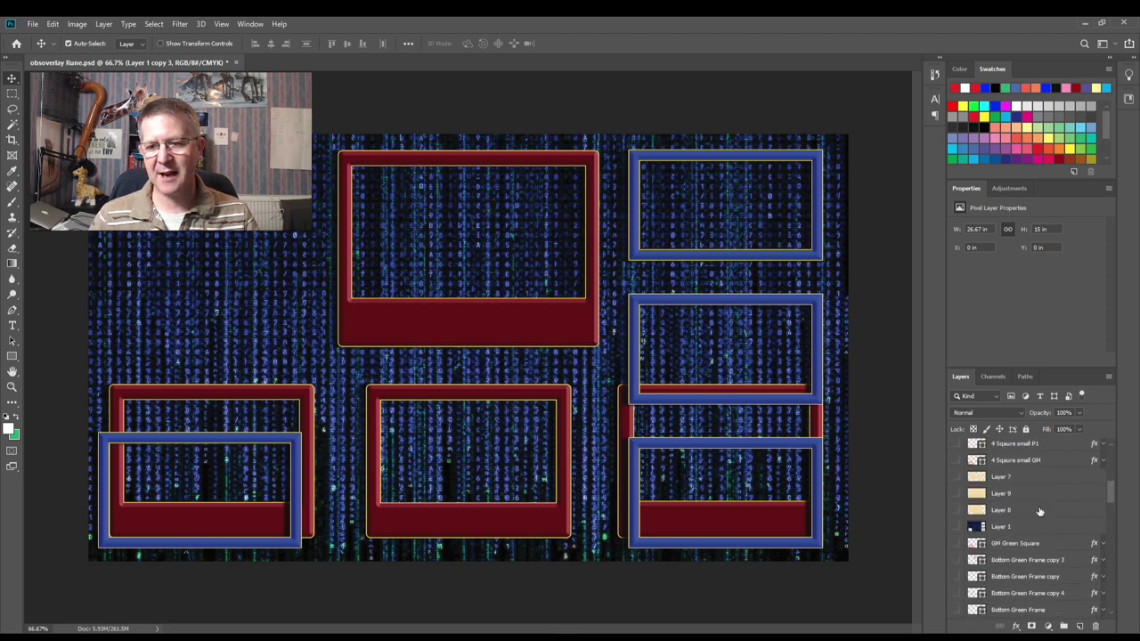
scroll(1040, 511, "up", 3)
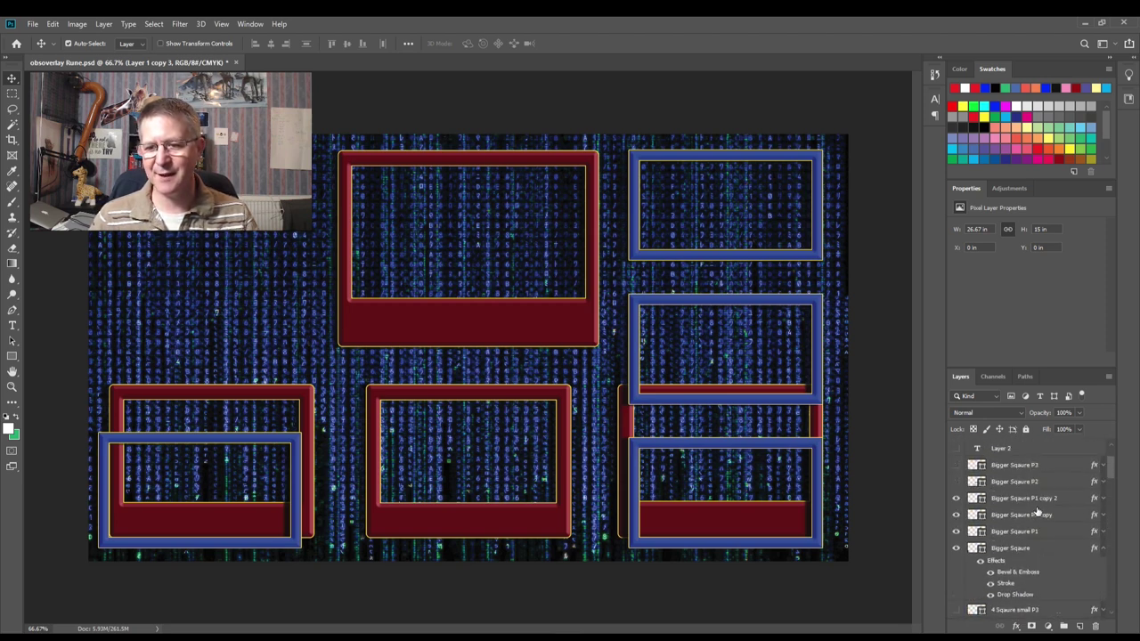
left_click(957, 516)
left_click(956, 515)
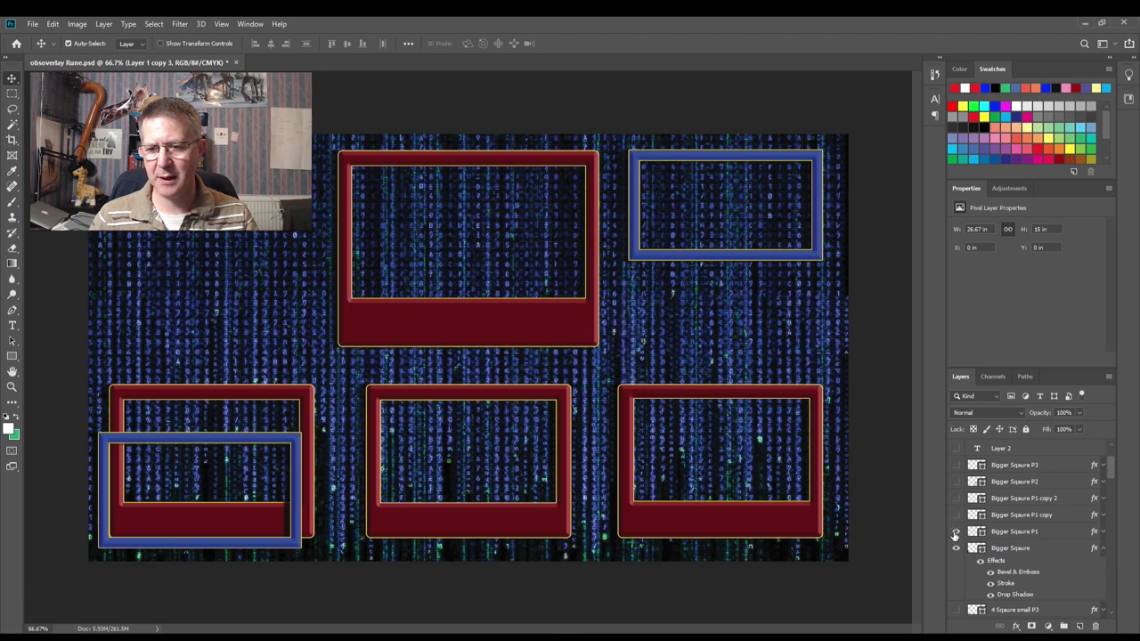
left_click(957, 532)
left_click(957, 548)
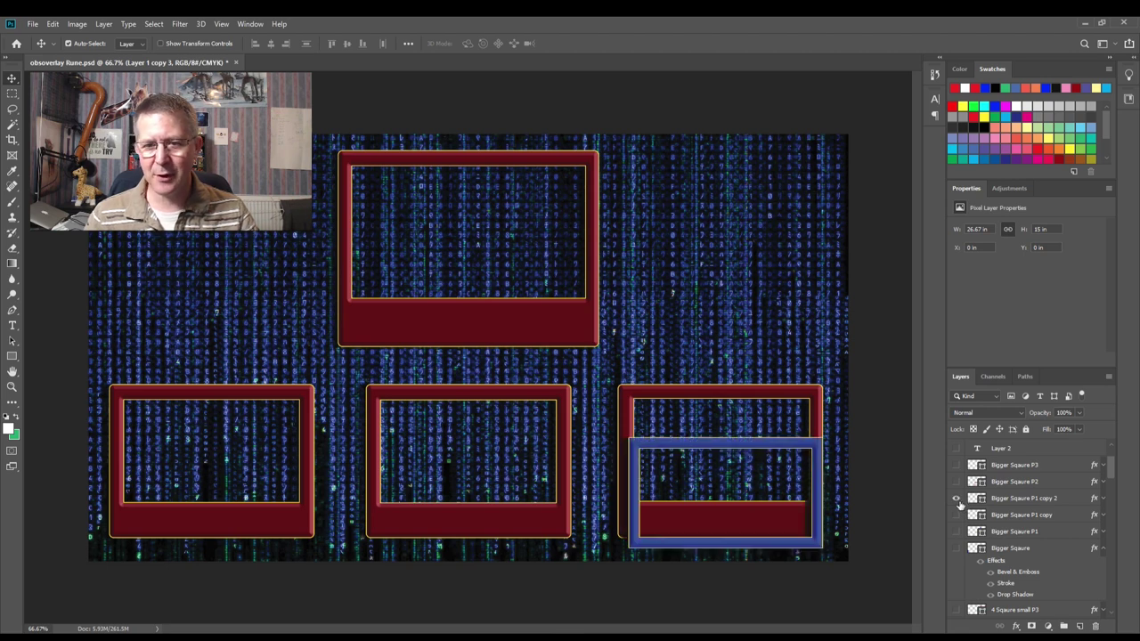
Step: Preview the GM Green Square, Bottom Green Frame copy and Small Orange Square copy 4 frames, then hide them
scroll(997, 525, "down", 1)
scroll(997, 526, "down", 3)
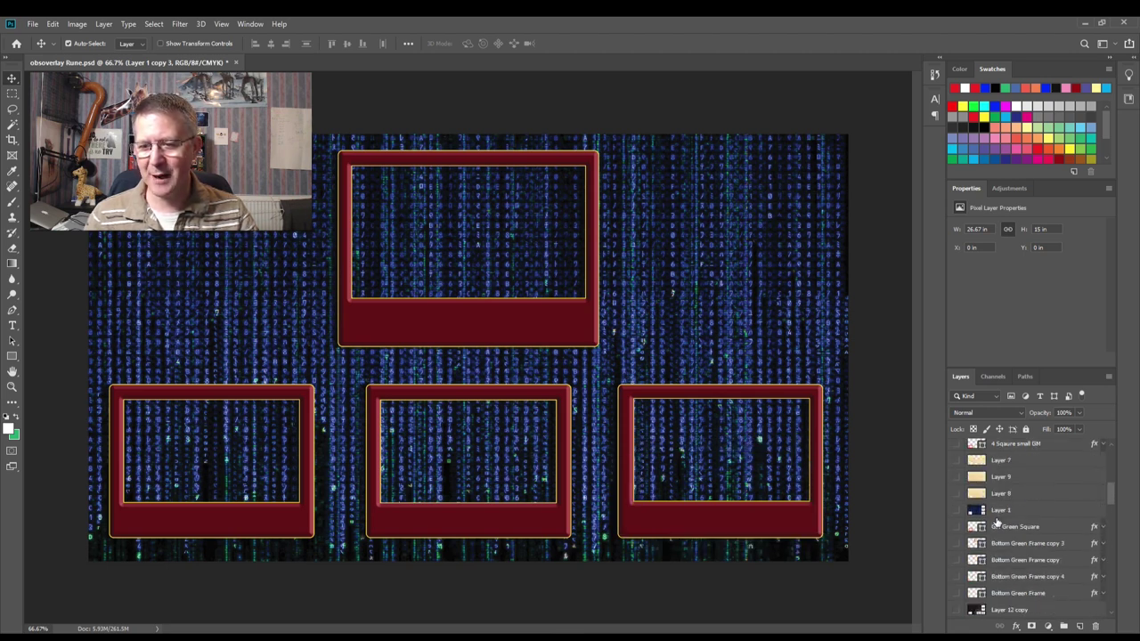
left_click(955, 528)
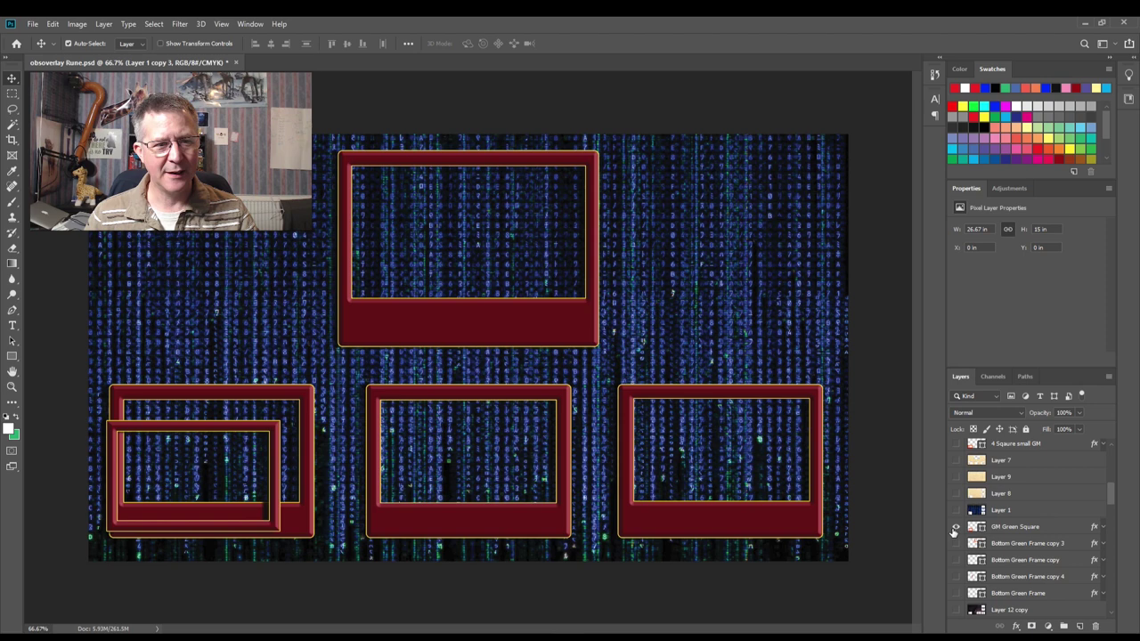
left_click(956, 528)
left_click(955, 559)
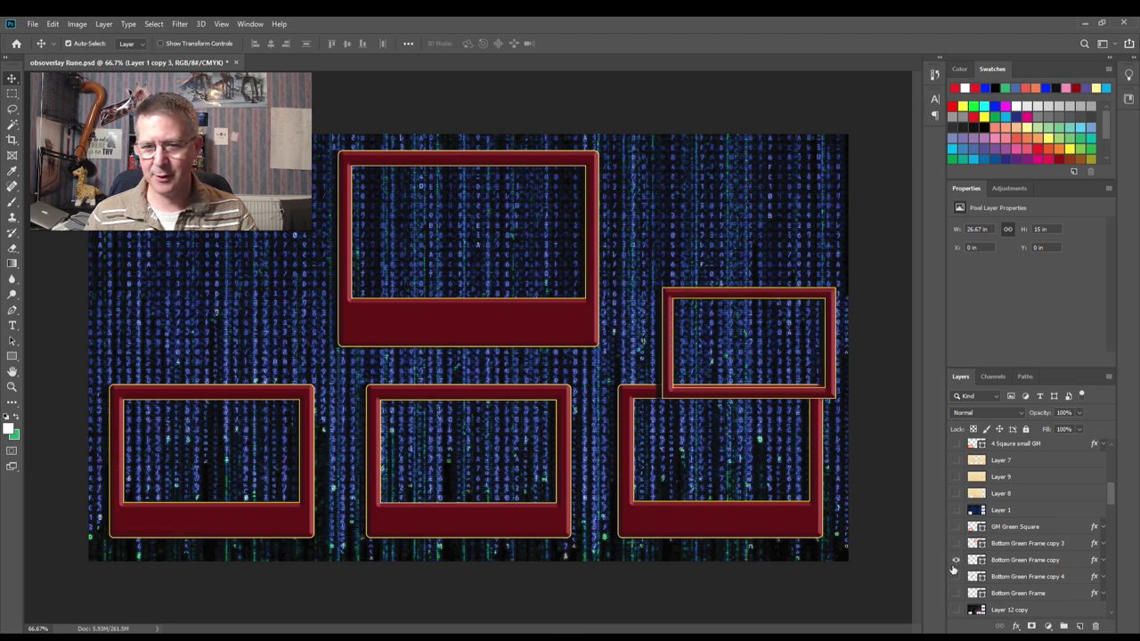
left_click(955, 561)
scroll(957, 567, "down", 3)
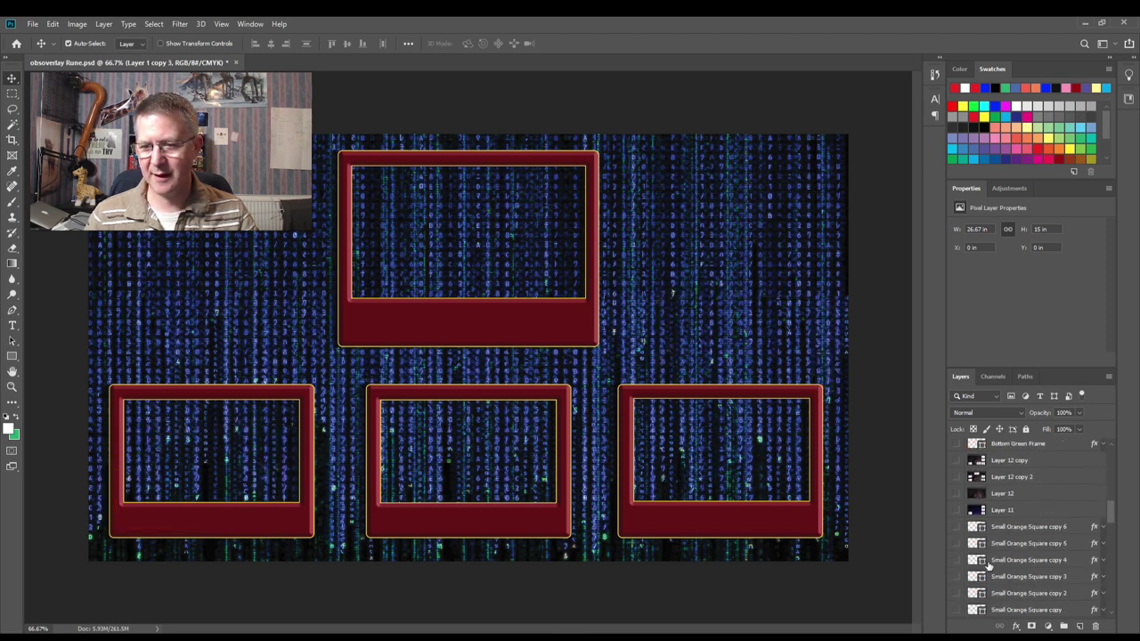
left_click(957, 561)
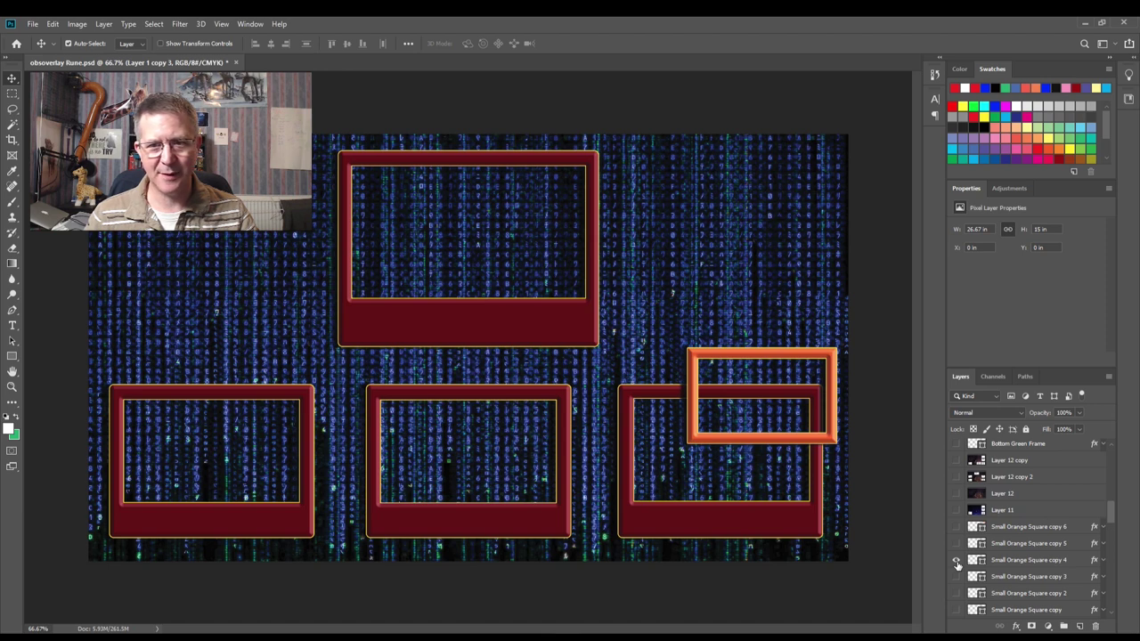
left_click(957, 560)
scroll(957, 565, "down", 1)
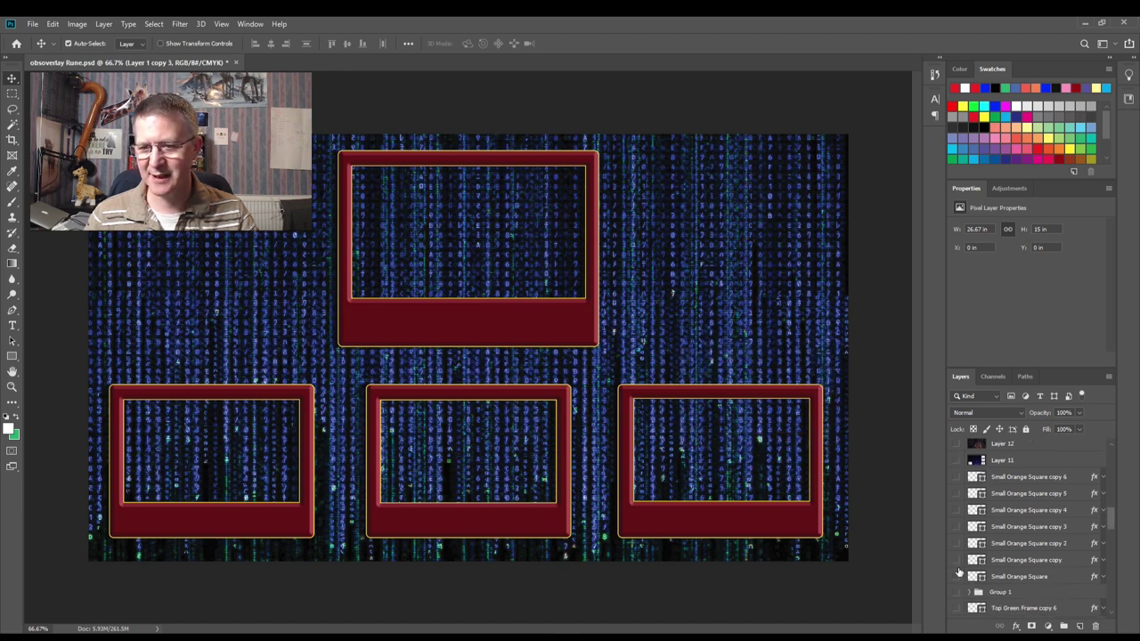
scroll(1011, 547, "down", 5)
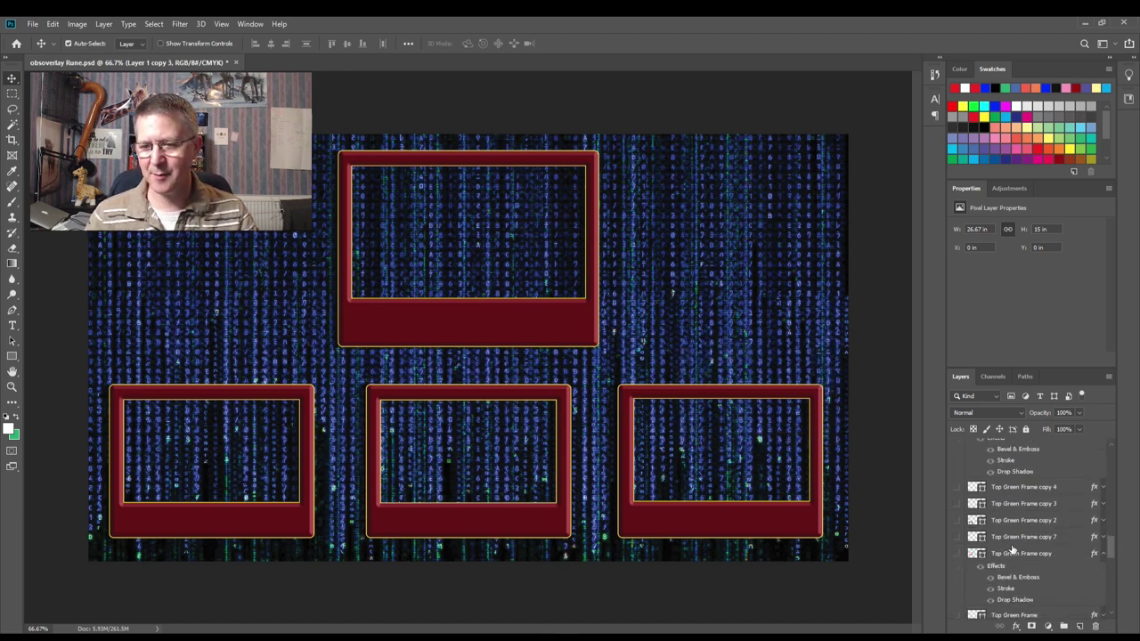
scroll(1011, 547, "down", 8)
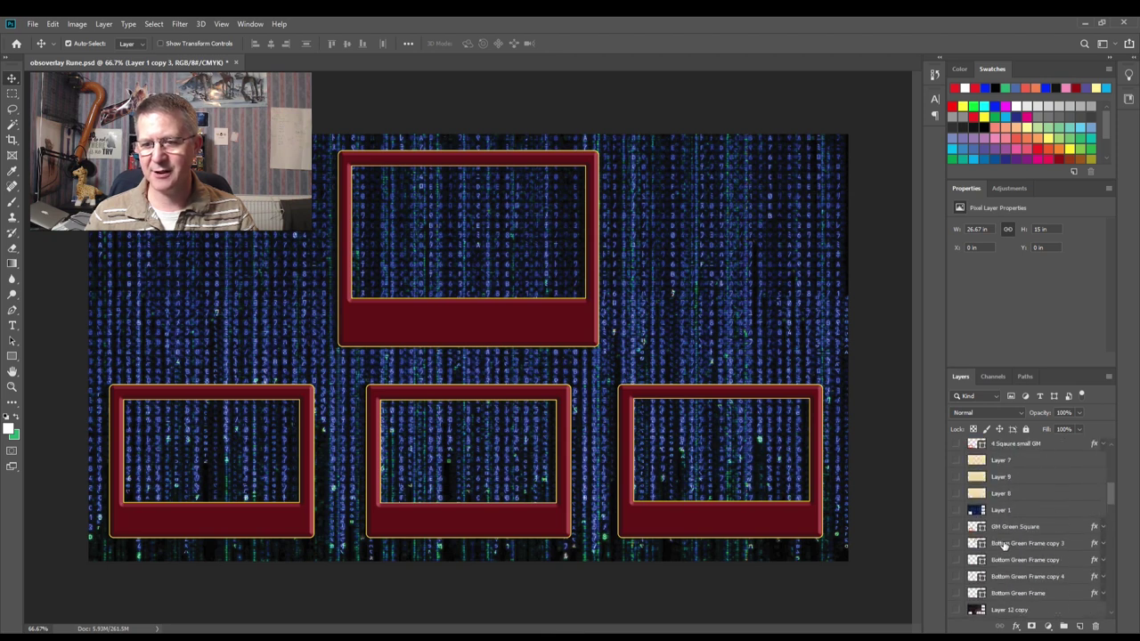
scroll(1005, 545, "up", 10)
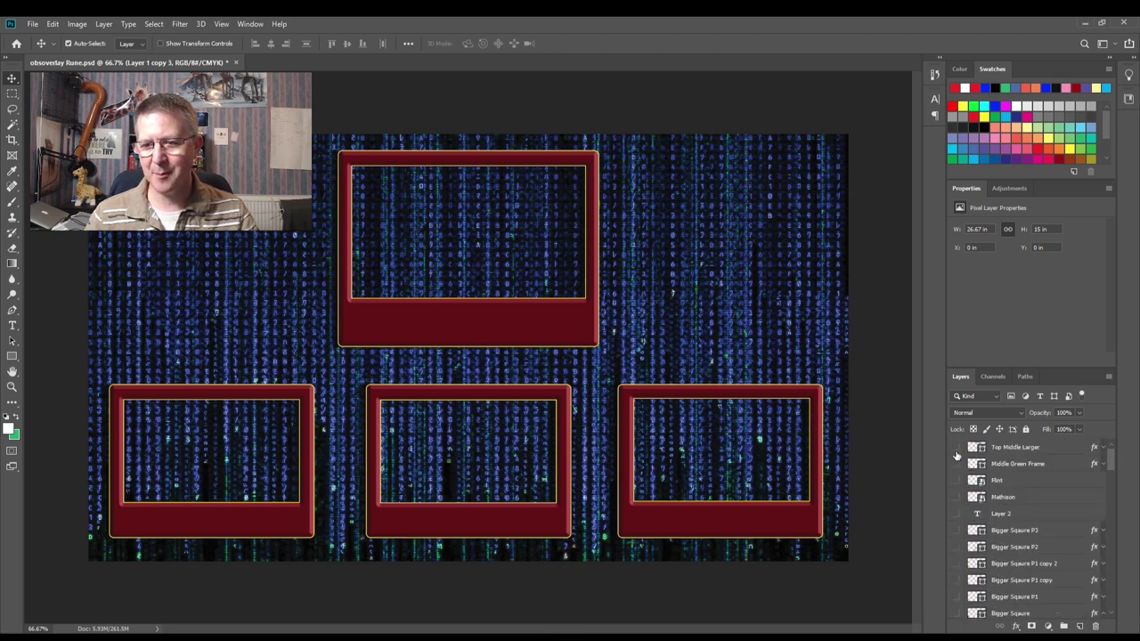
Step: Preview the top-middle, right, bottom-right and bottom-middle orange frames and Flint token, then hide them
left_click(956, 449)
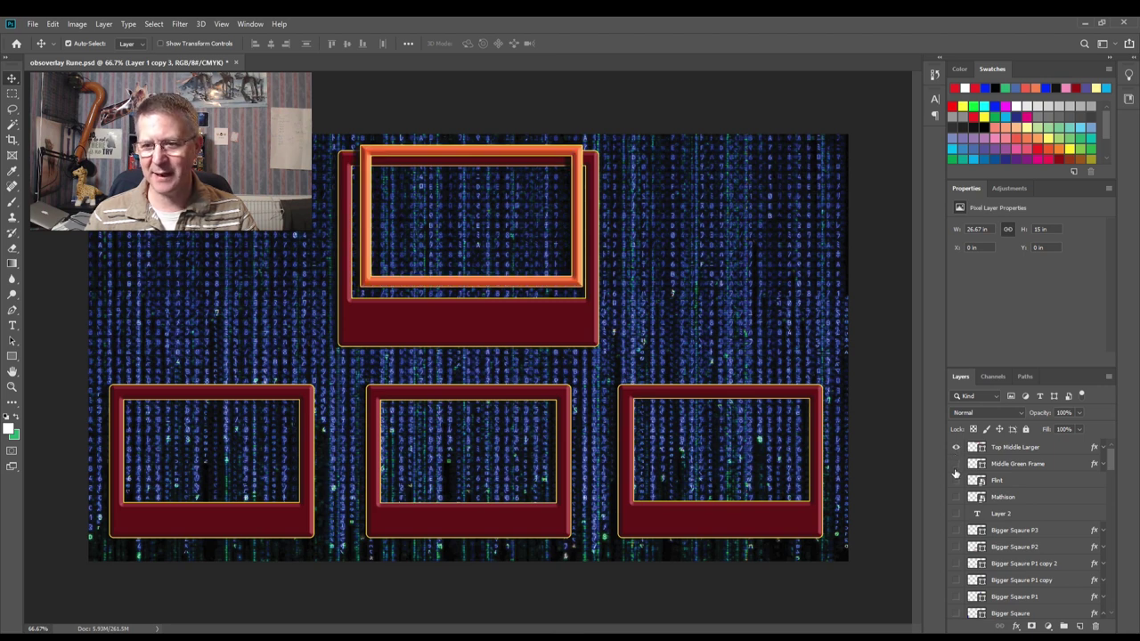
left_click(955, 464)
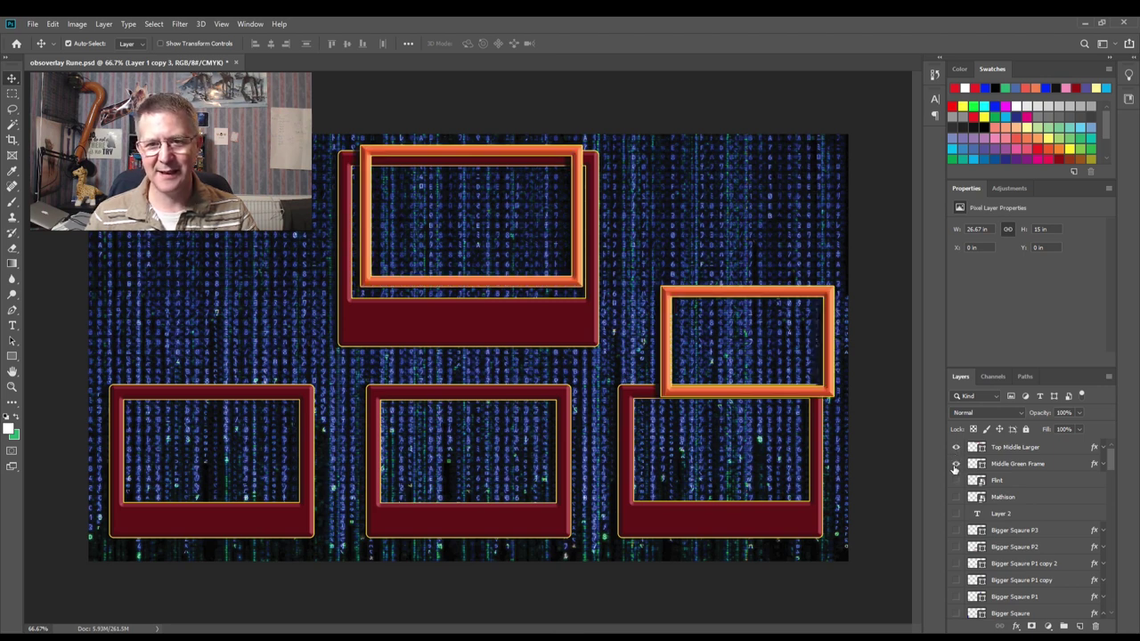
left_click(955, 481)
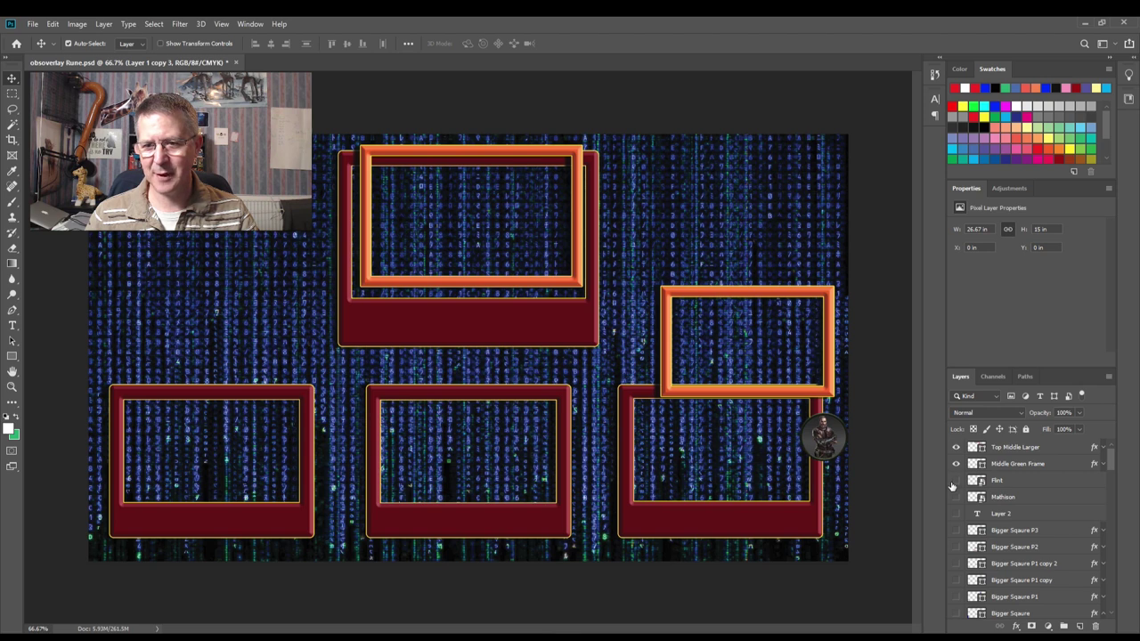
left_click(955, 481)
left_click(956, 531)
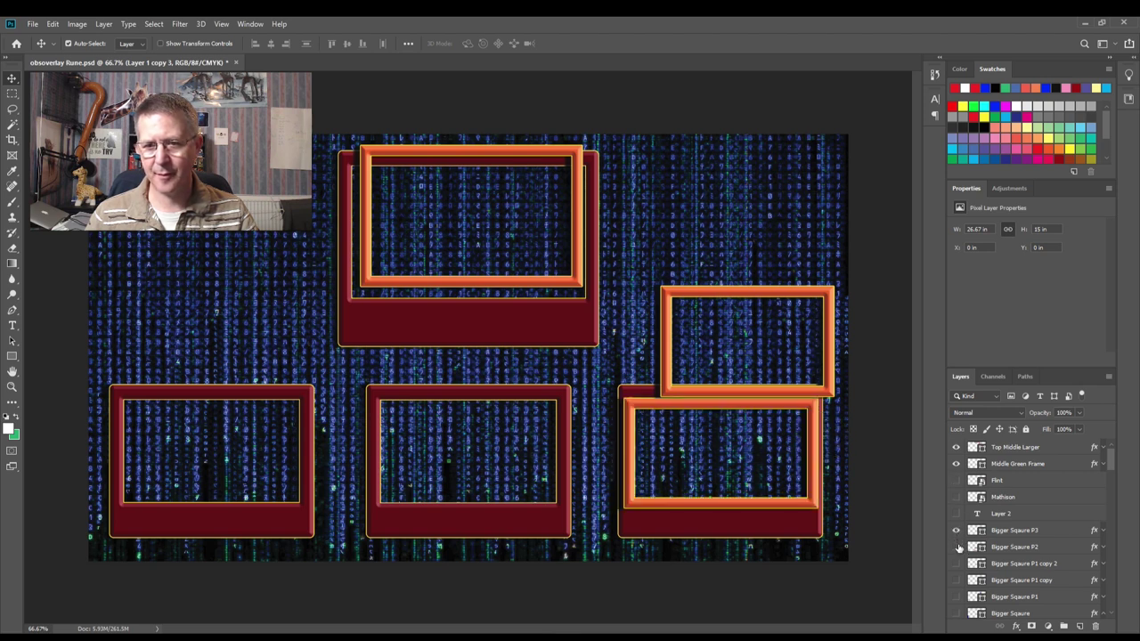
left_click(956, 546)
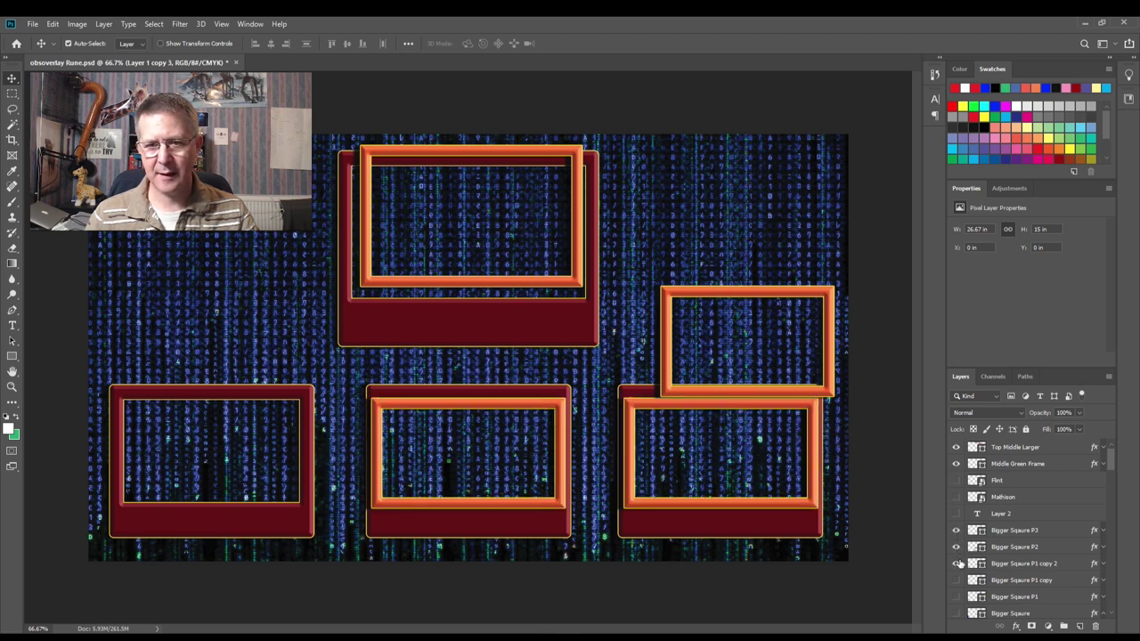
left_click(957, 563)
left_click(958, 564)
left_click(956, 547)
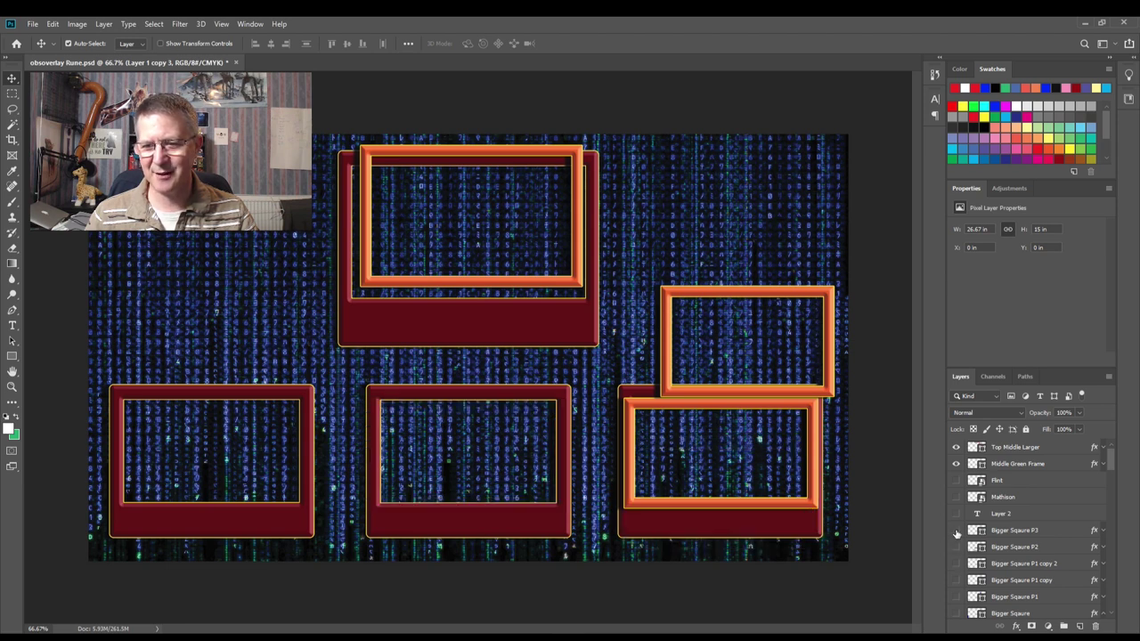
left_click(956, 530)
left_click(956, 464)
left_click(956, 447)
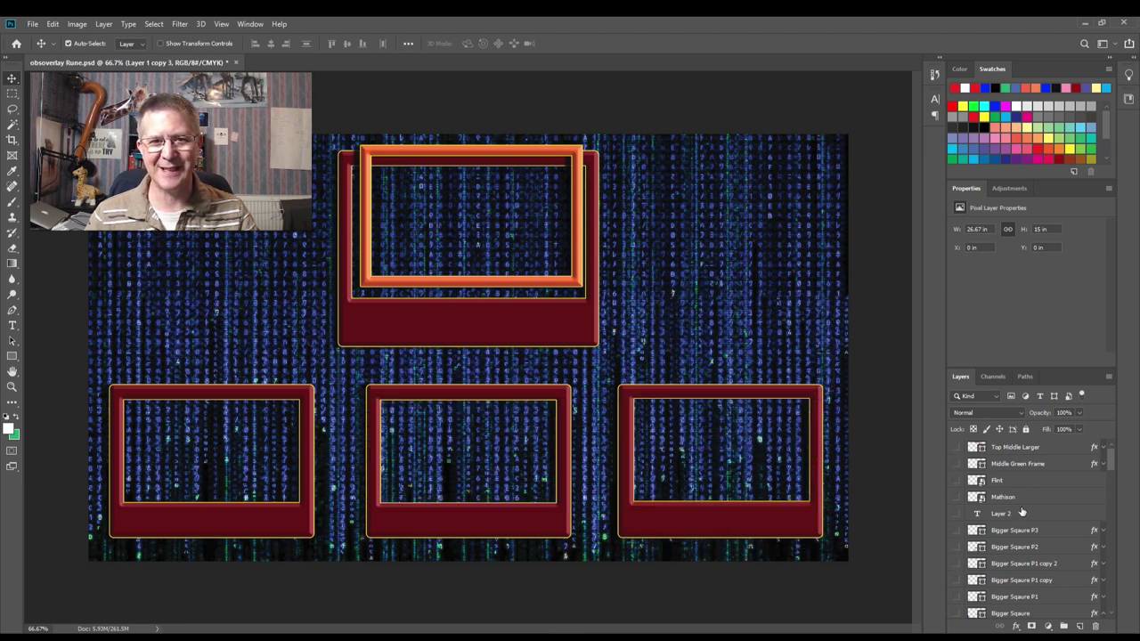
Step: Hide all four dark-red Rounded Rectangle frames, keeping the matrix background visible
scroll(1025, 516, "down", 5)
scroll(1024, 522, "down", 10)
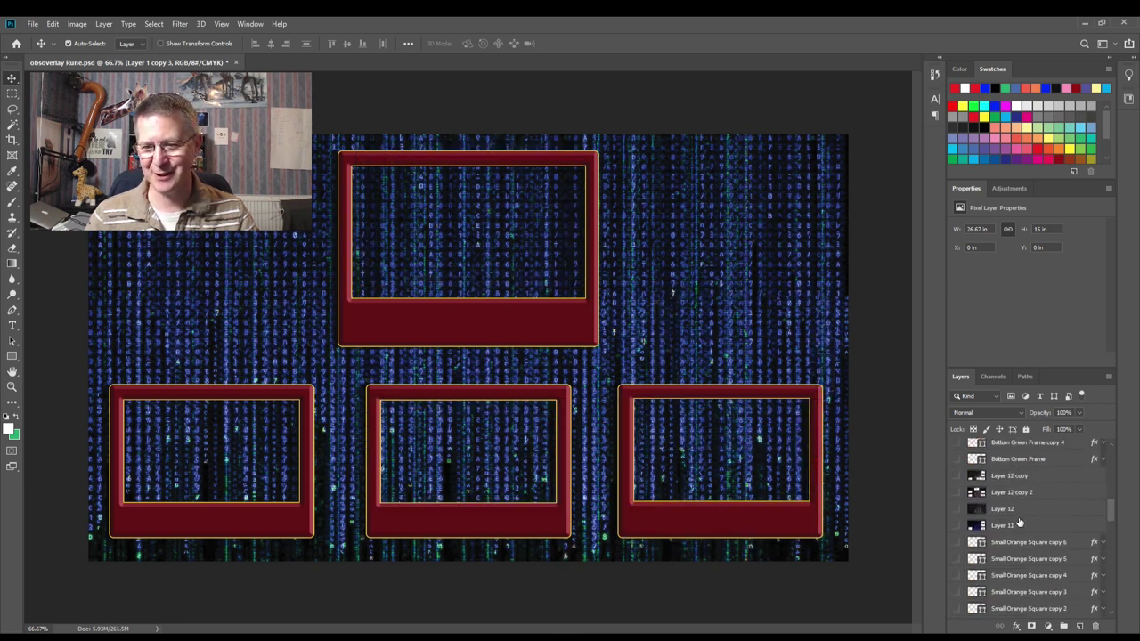
scroll(1020, 524, "down", 5)
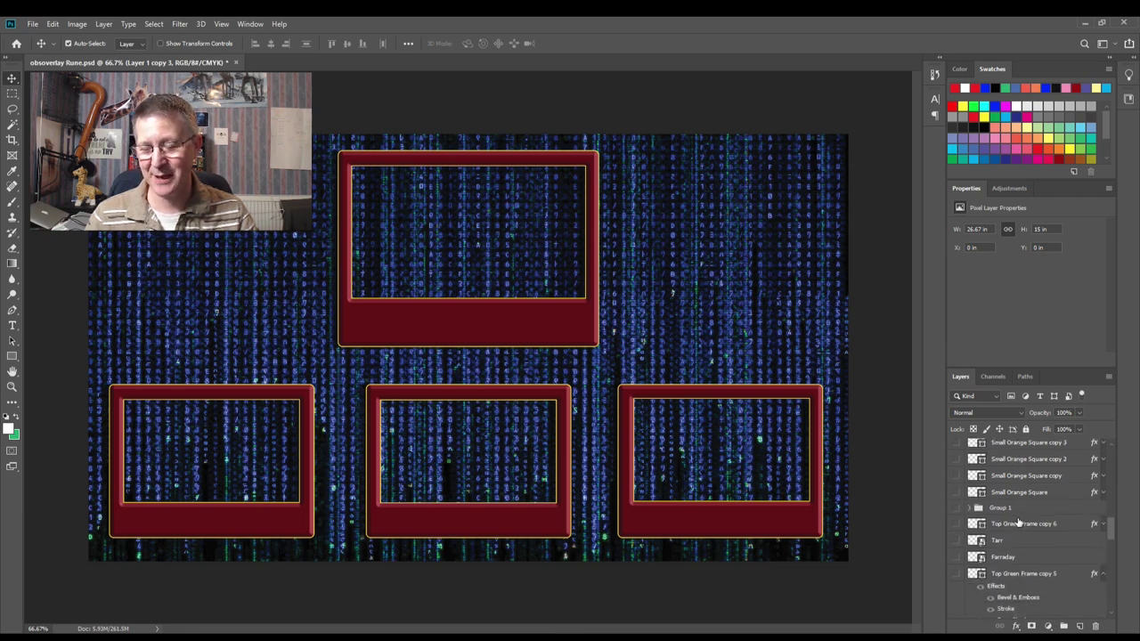
scroll(1007, 523, "down", 10)
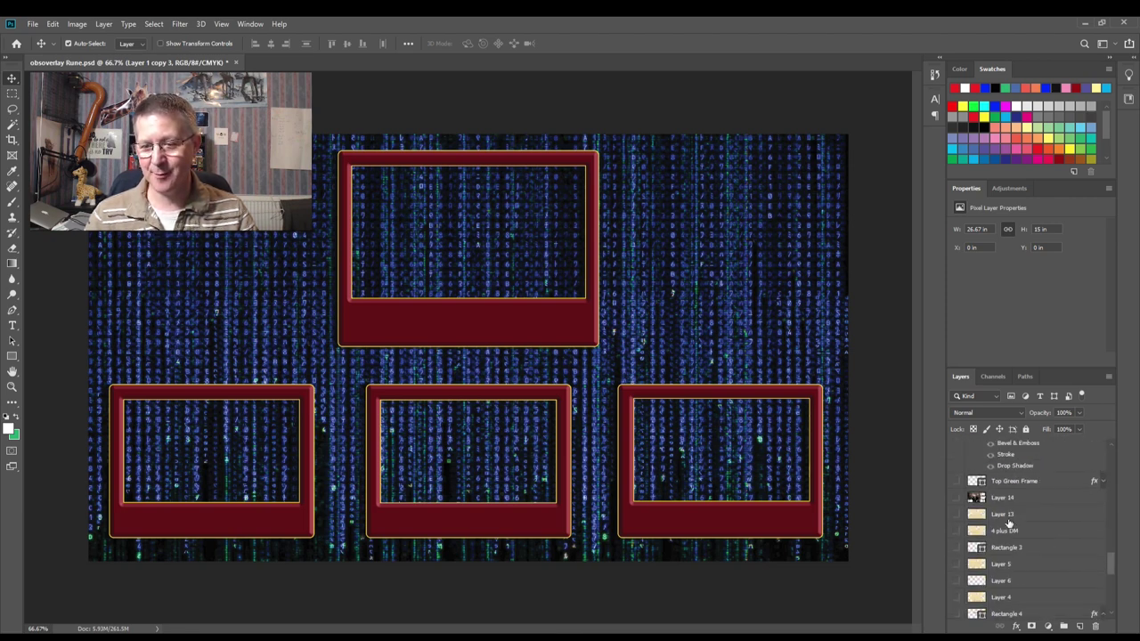
scroll(1010, 528, "down", 2)
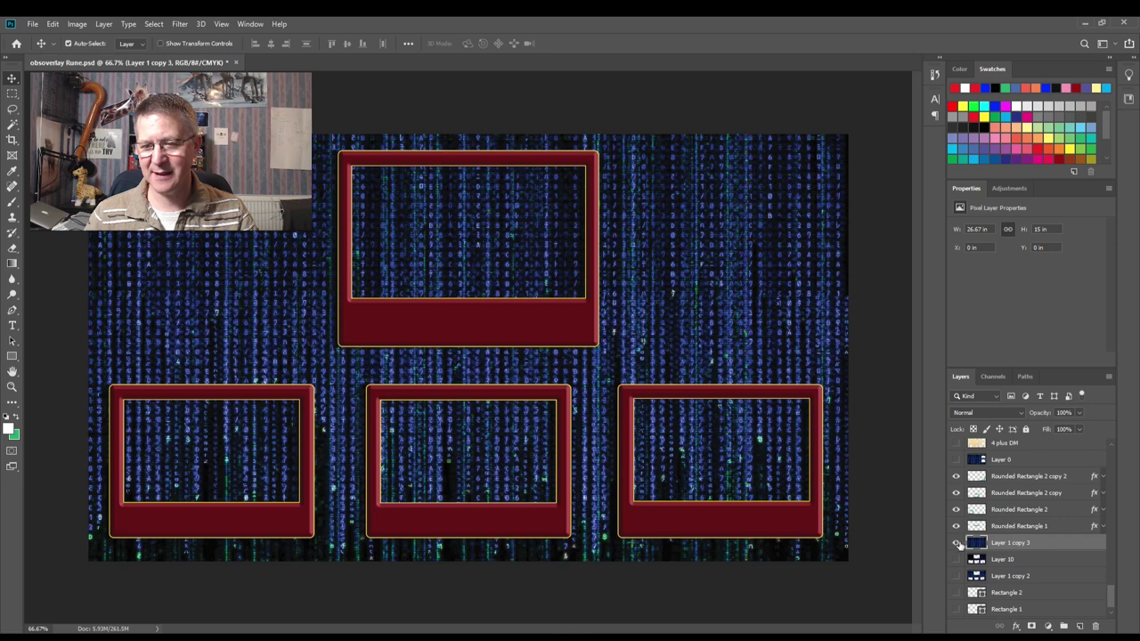
left_click(957, 542)
left_click(957, 526)
left_click(956, 543)
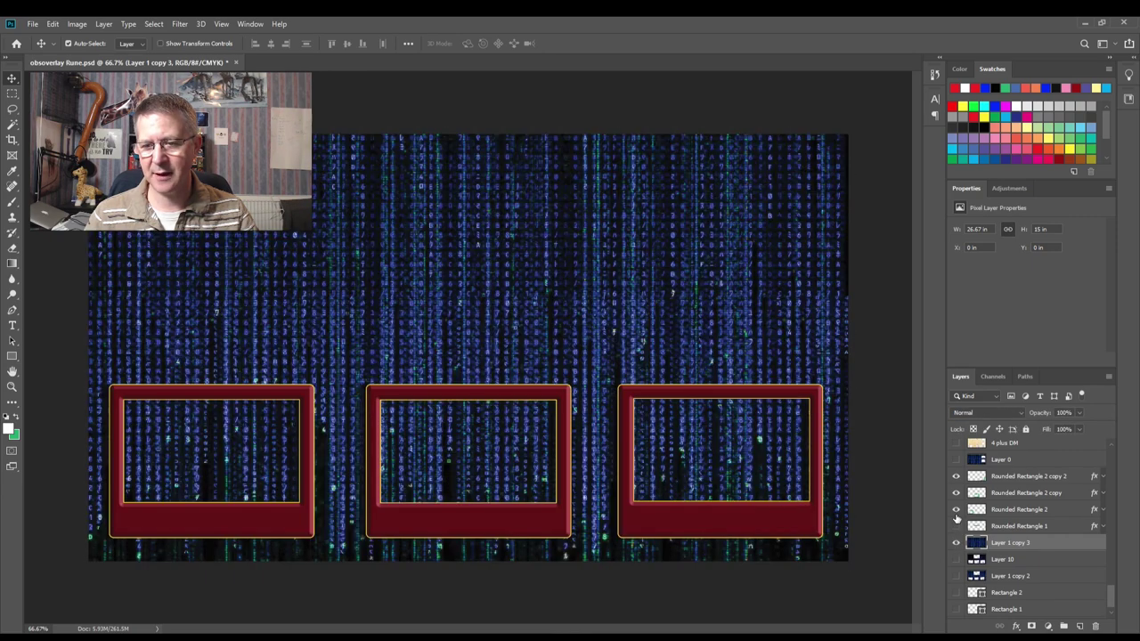
left_click(956, 510)
left_click(956, 493)
left_click(956, 478)
Step: Show the orange frames 4 Square small GM, P1, P2 and P3: bottom-left plus three stacked right
scroll(1015, 512, "up", 5)
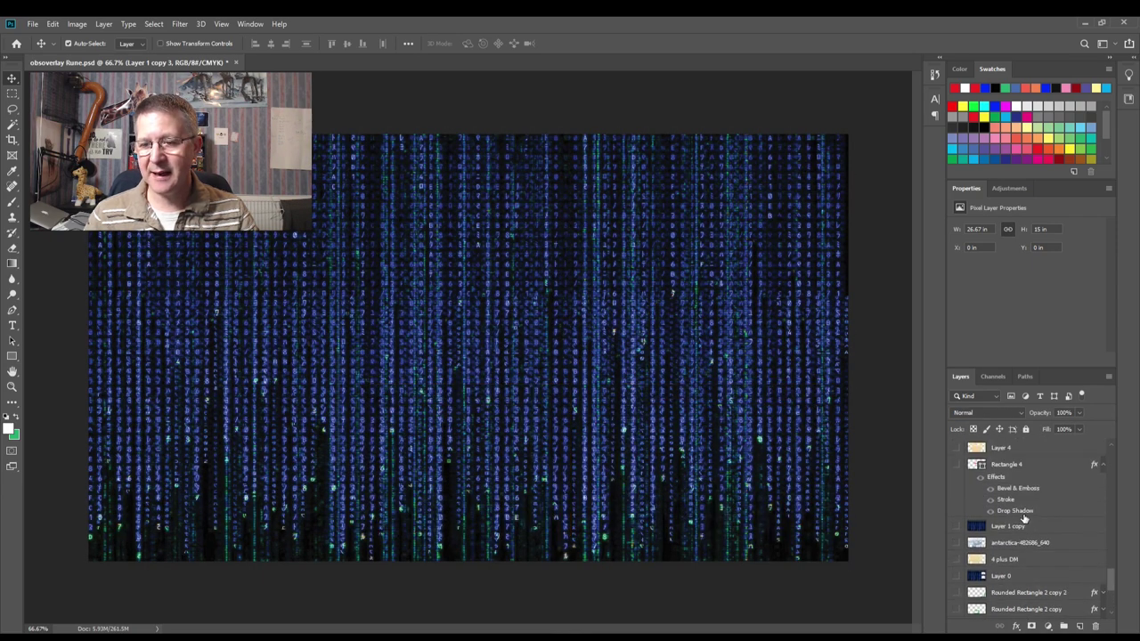
scroll(1021, 517, "down", 6)
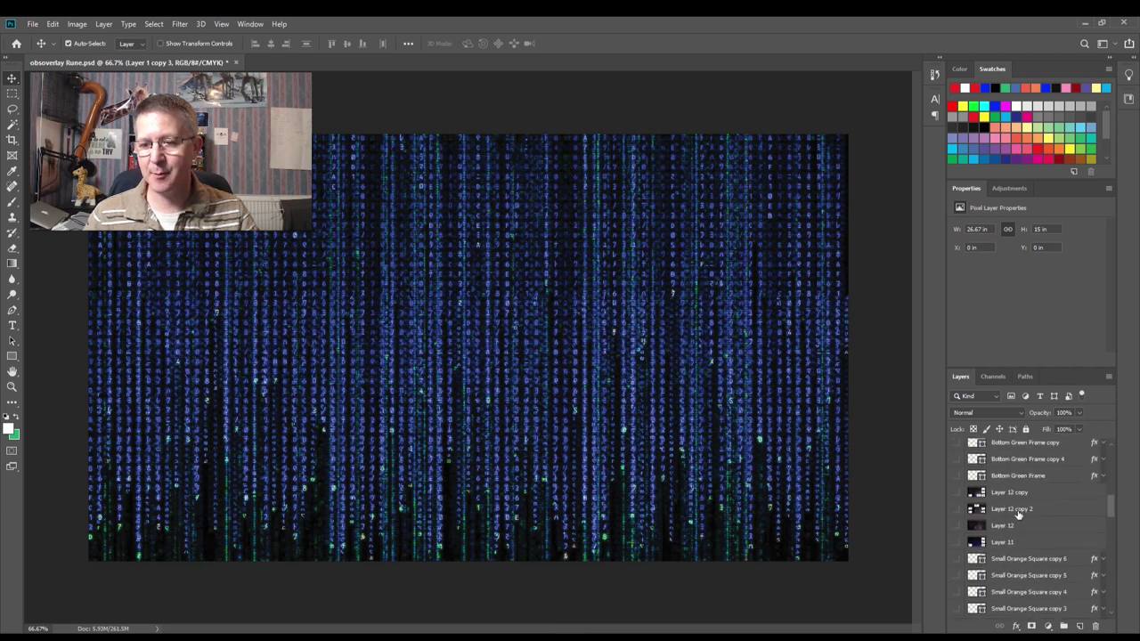
scroll(1015, 513, "up", 1)
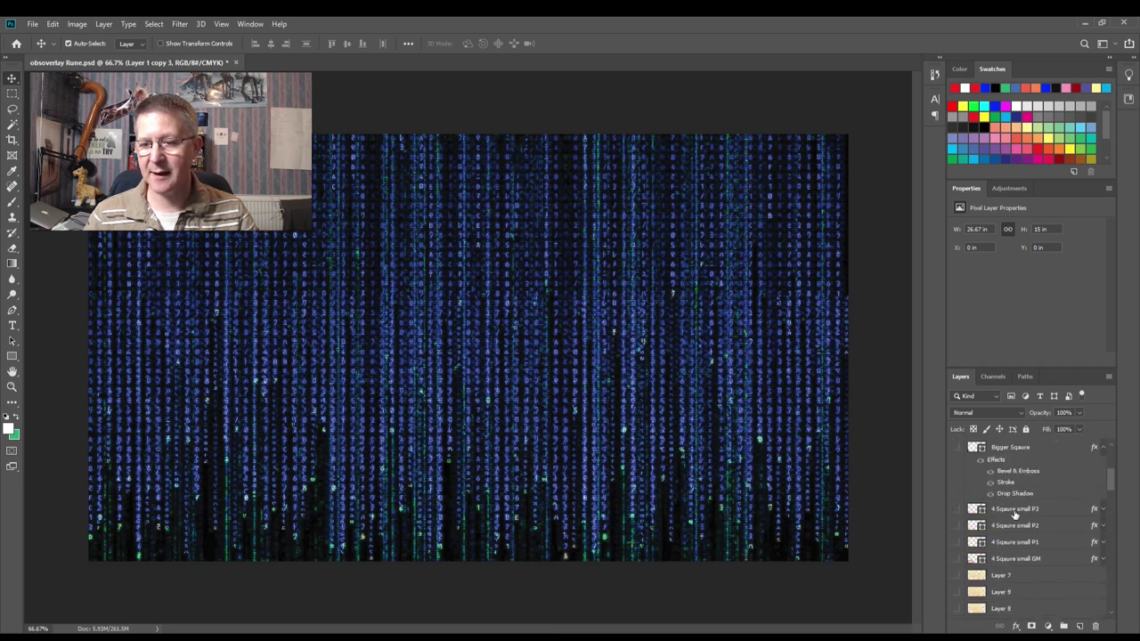
left_click(957, 448)
left_click(957, 448)
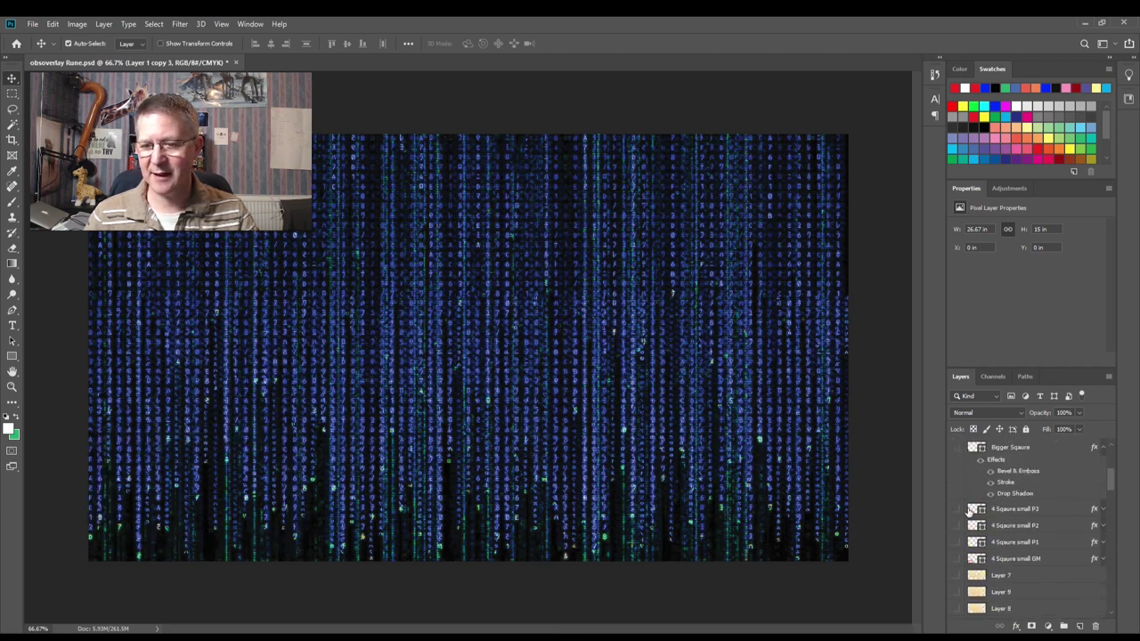
scroll(959, 499, "down", 2)
left_click(956, 526)
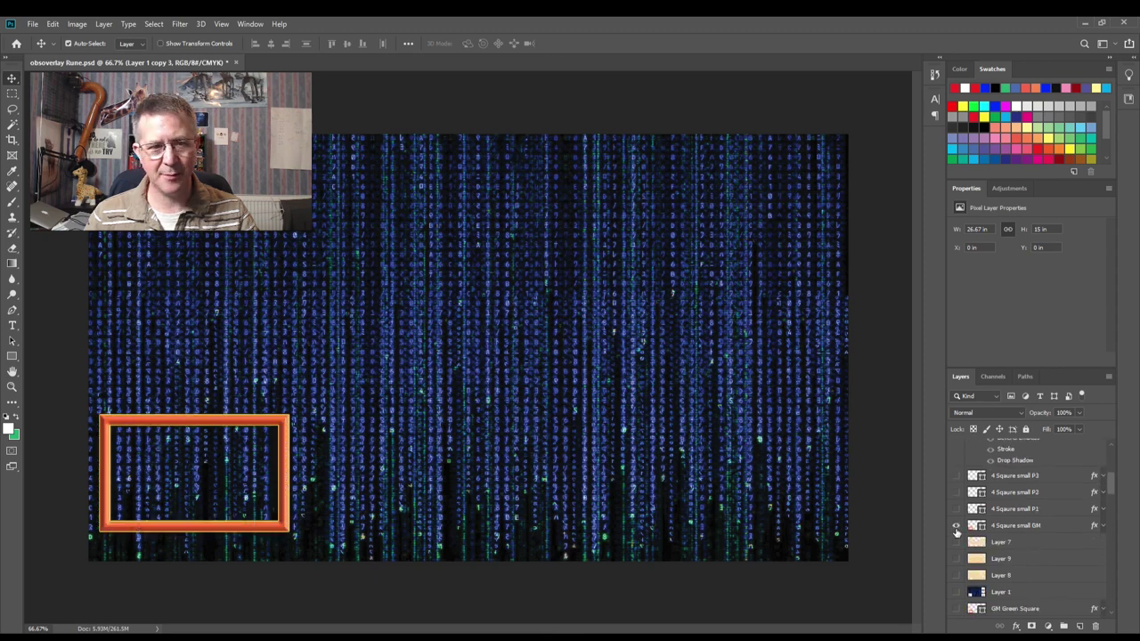
left_click(956, 510)
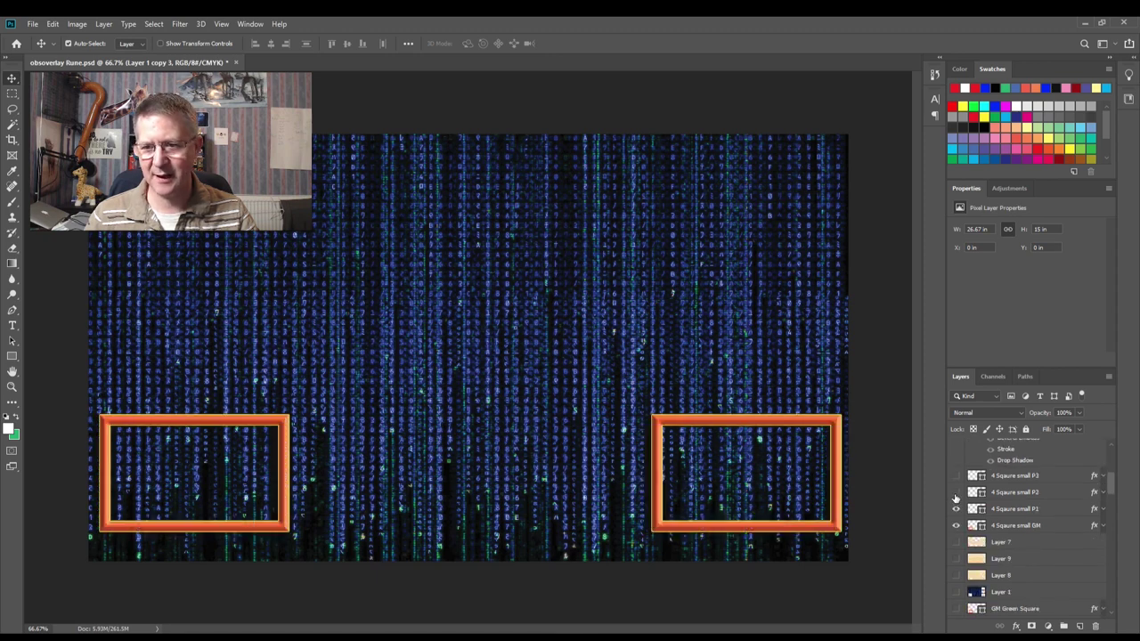
left_click(957, 493)
left_click(957, 476)
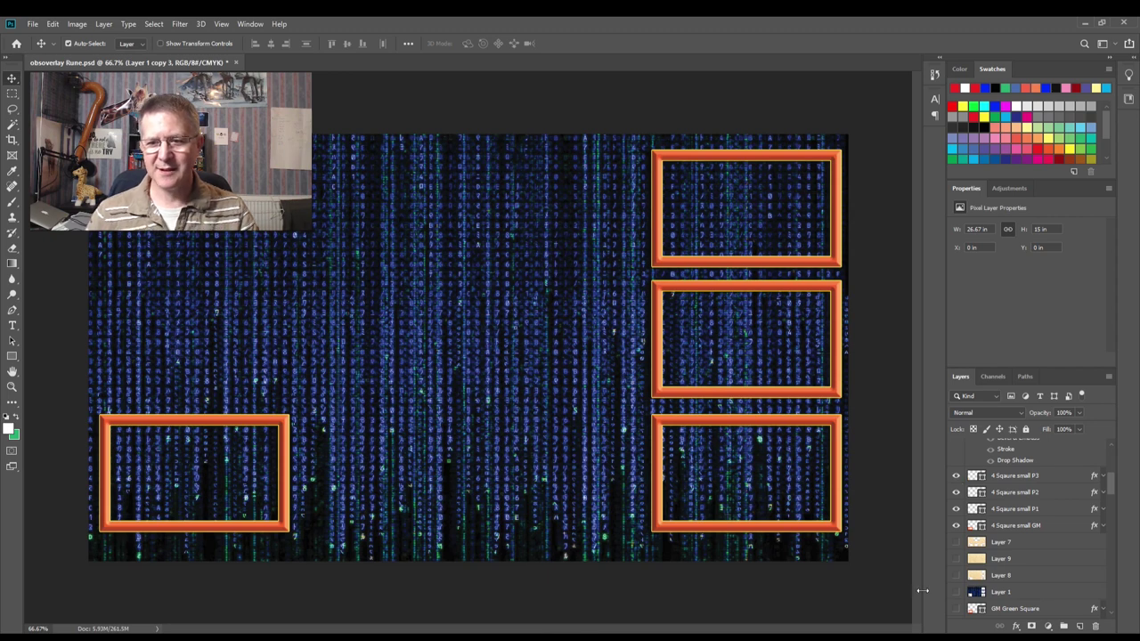
scroll(962, 477, "up", 2)
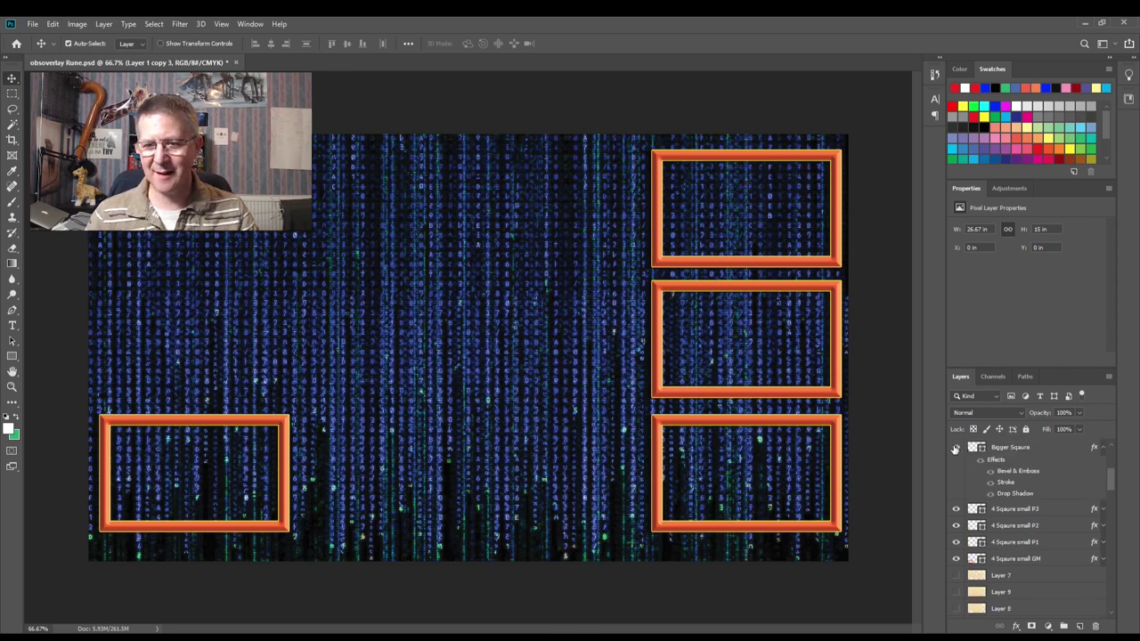
left_click(956, 447)
left_click(956, 448)
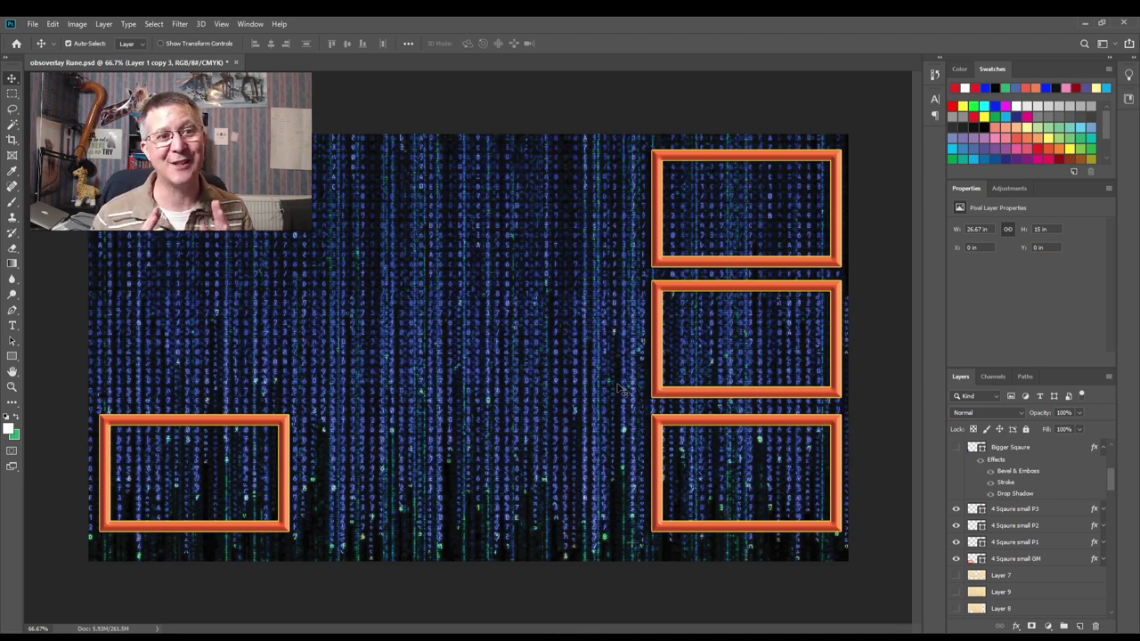
Step: Make the matrix background Layer 1 copy 3 active and pick the Rectangular Marquee tool
scroll(1038, 558, "down", 4)
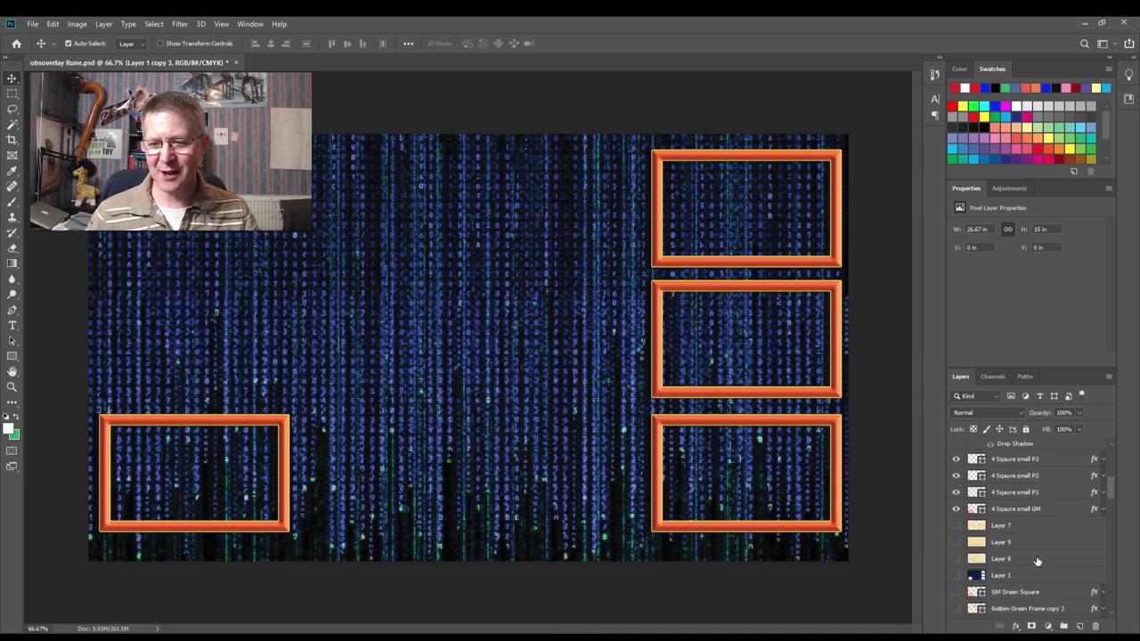
scroll(1038, 559, "down", 8)
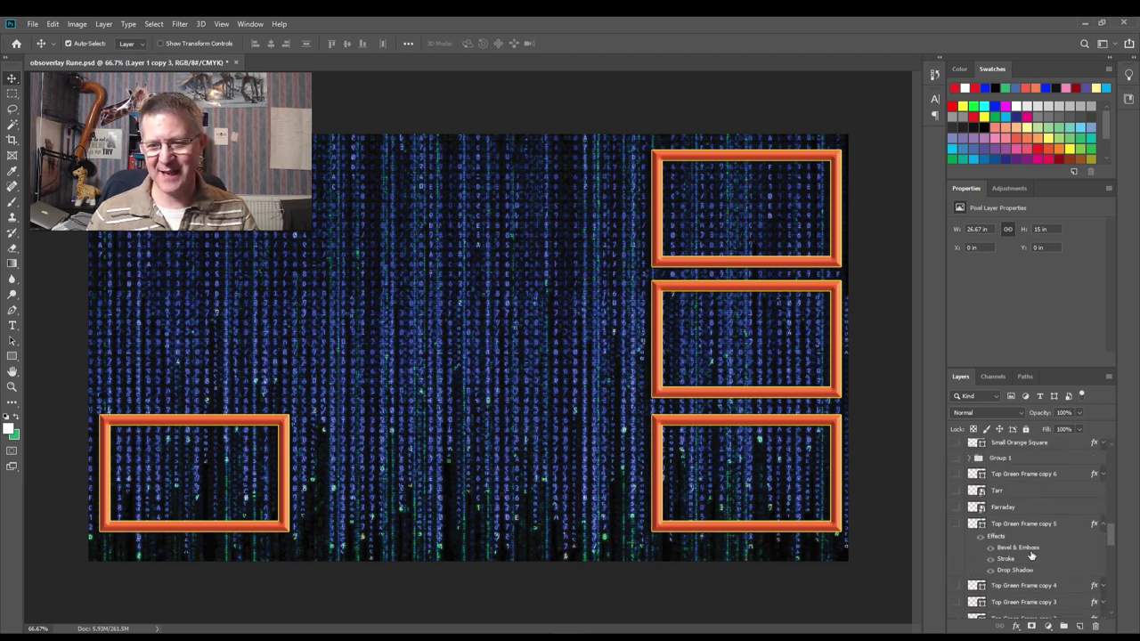
scroll(1030, 555, "down", 10)
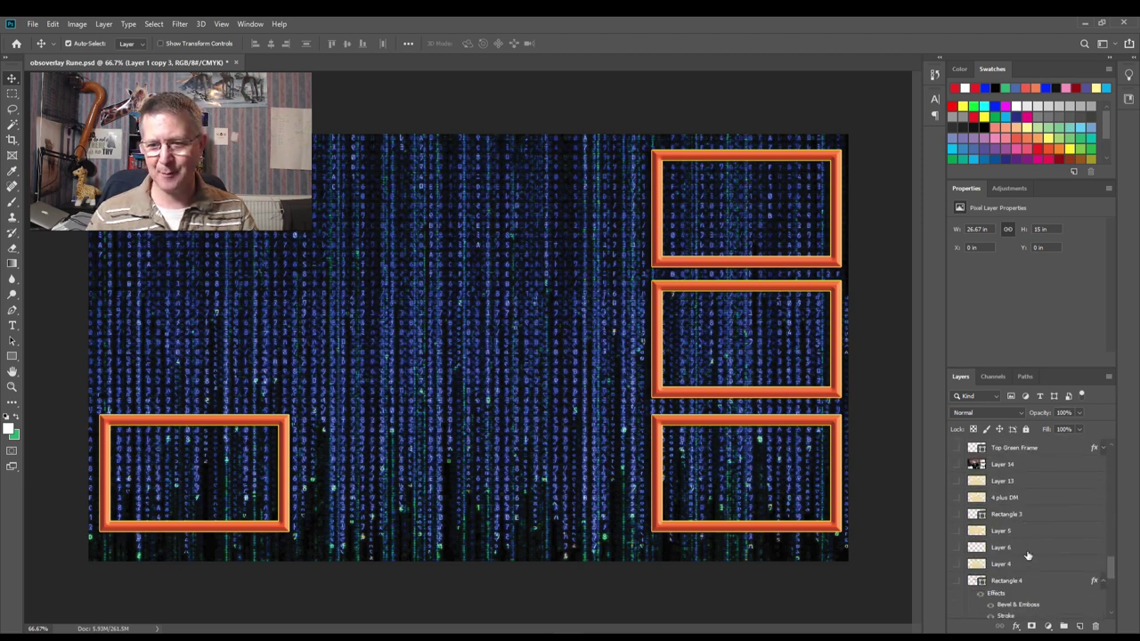
scroll(1029, 555, "down", 1)
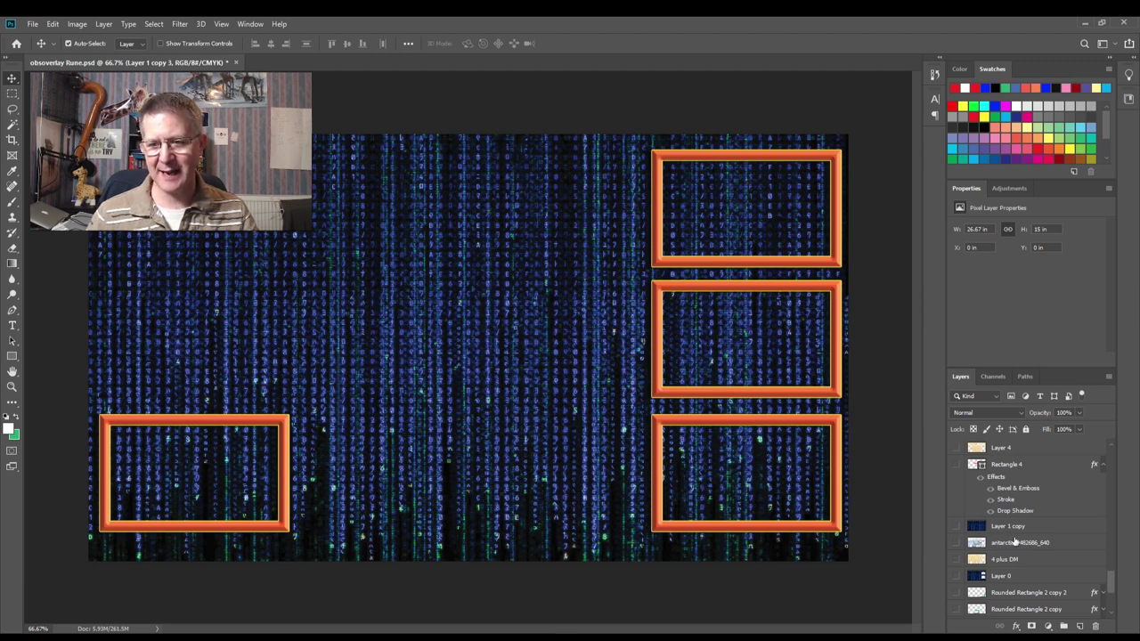
scroll(1013, 542, "down", 2)
scroll(1013, 567, "down", 1)
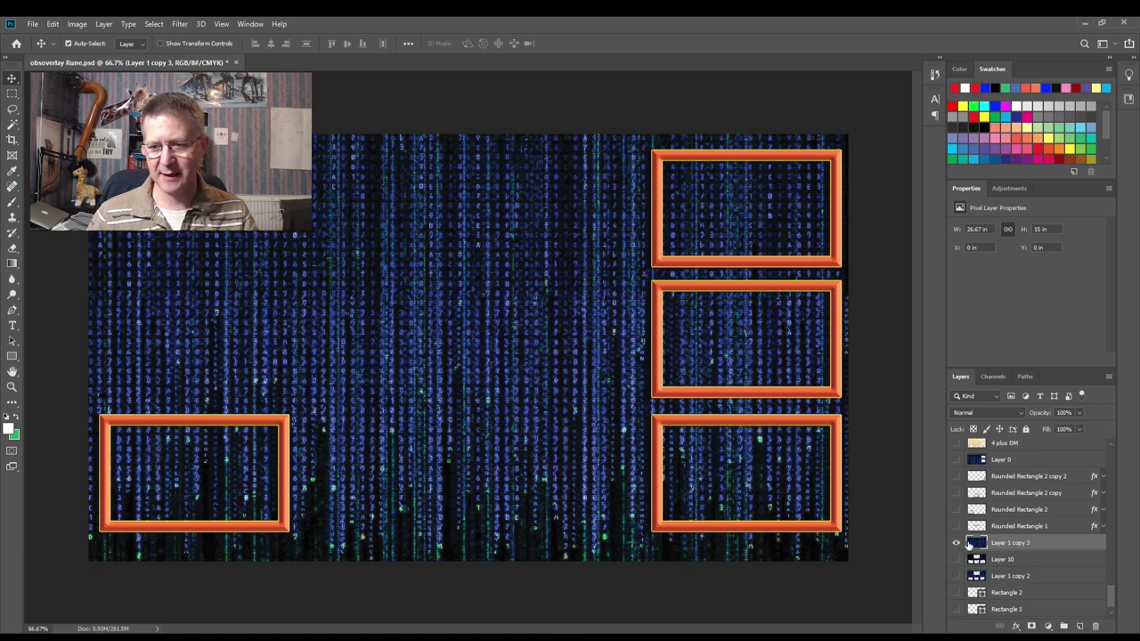
left_click(1036, 527)
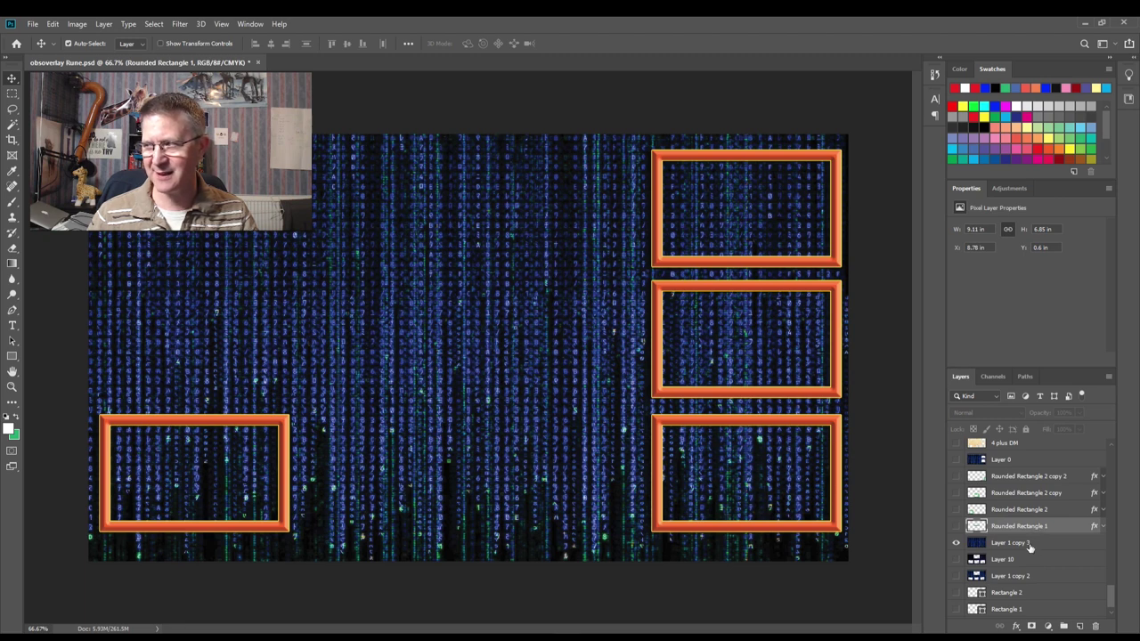
left_click(1030, 546)
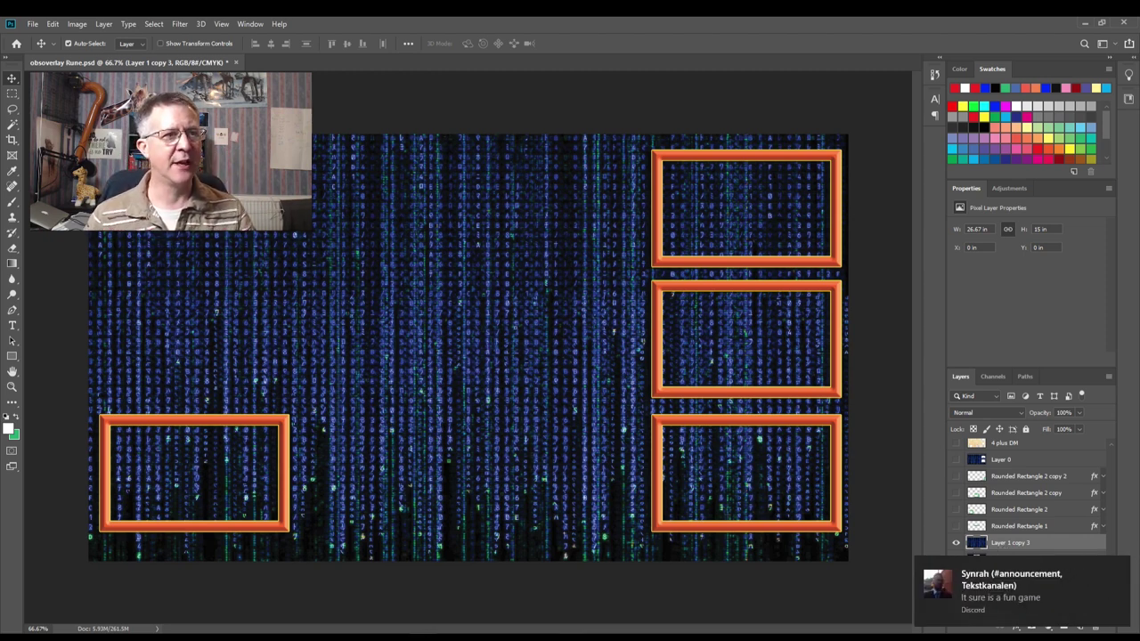
left_click(12, 95)
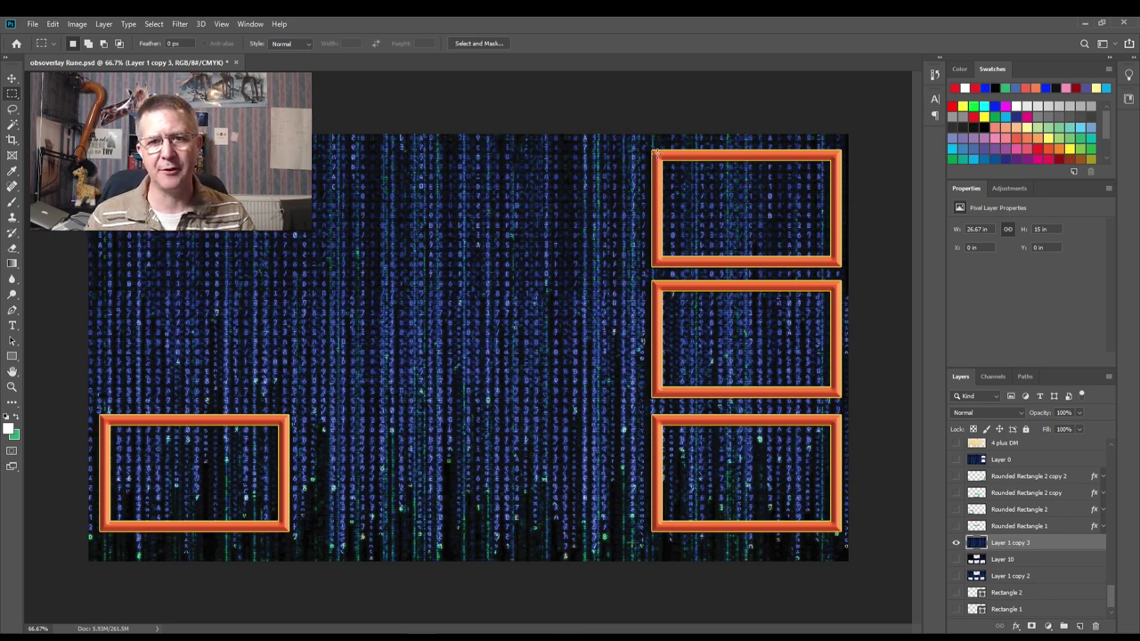
Step: Draw a rectangular selection over the opening inside the top-right orange frame
left_click_drag(657, 153, 799, 239)
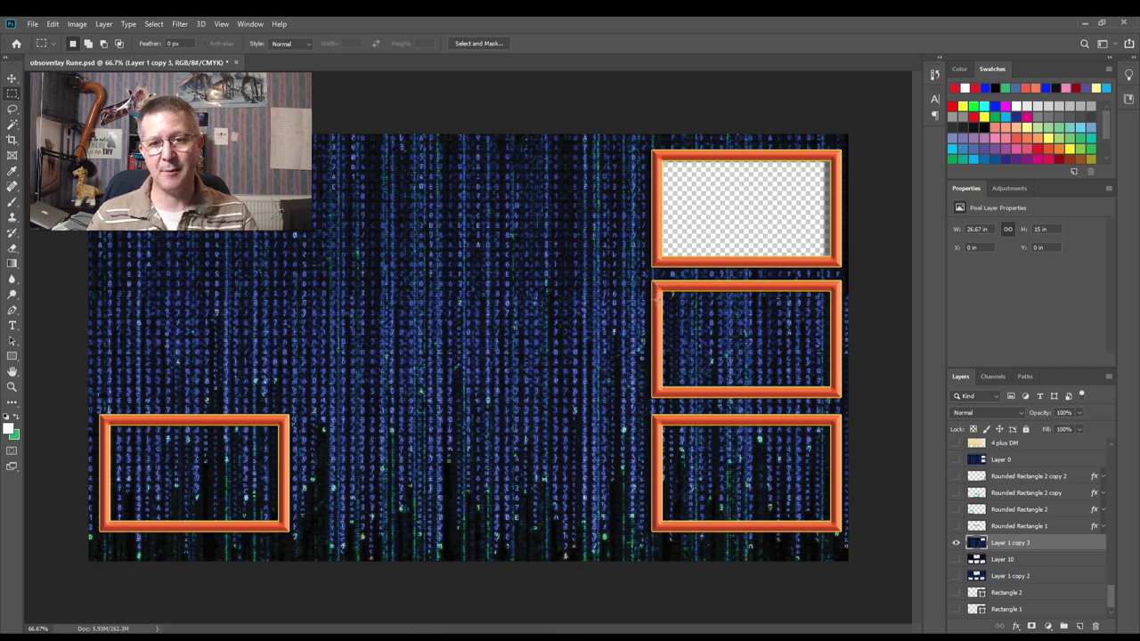
Step: Select and delete the matrix pixels inside the middle-right, bottom-right and bottom-left frames
left_click_drag(657, 284, 839, 394)
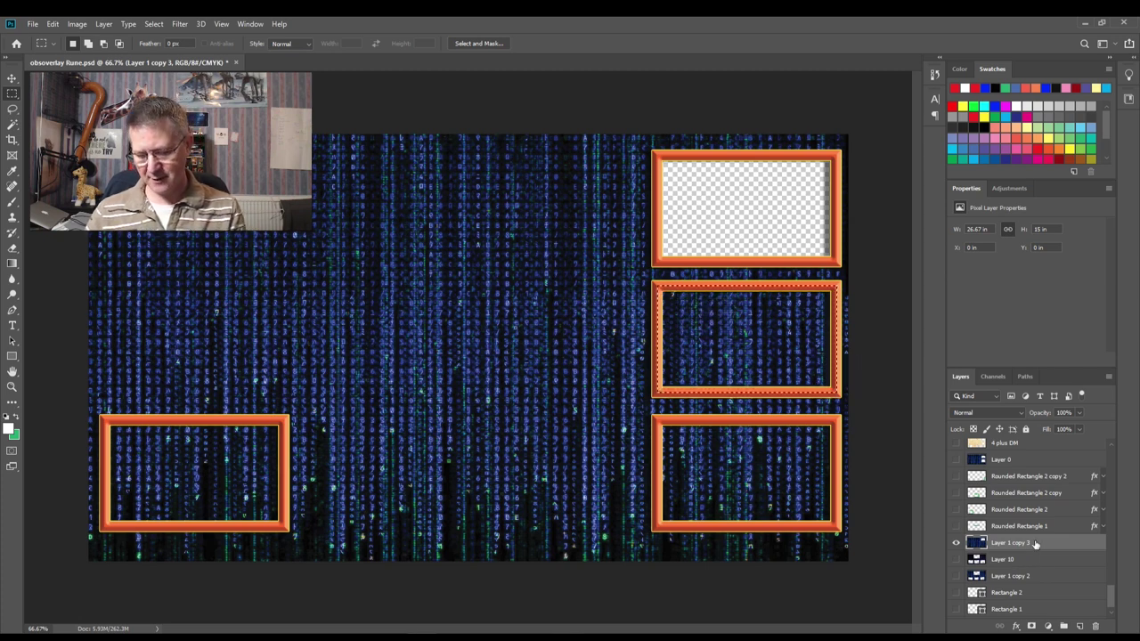
key("Delete")
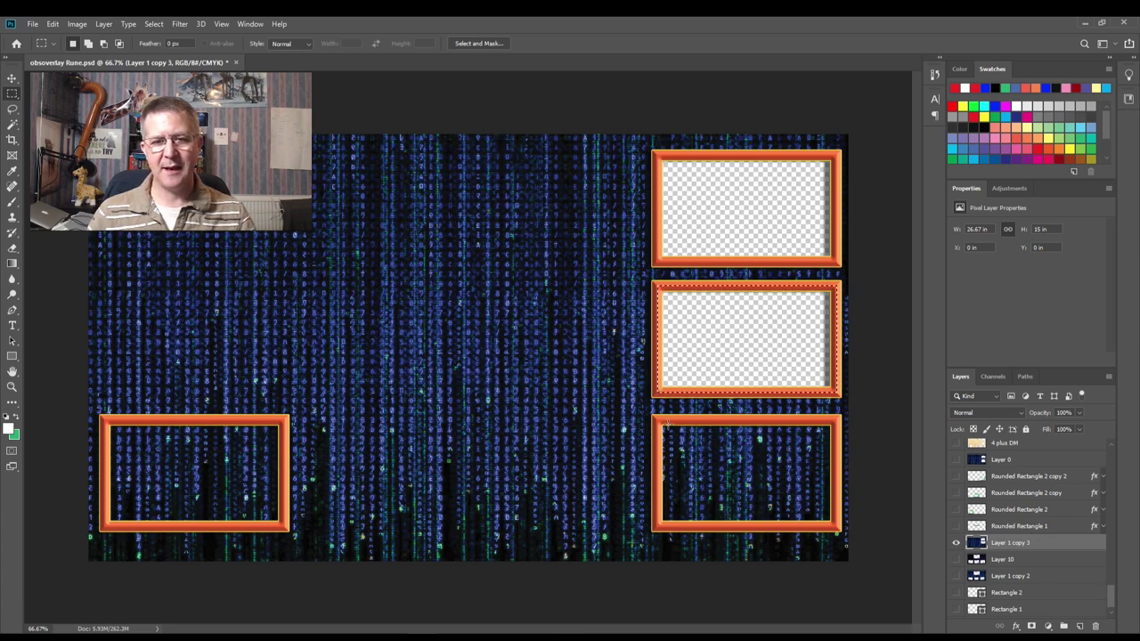
left_click_drag(656, 417, 835, 522)
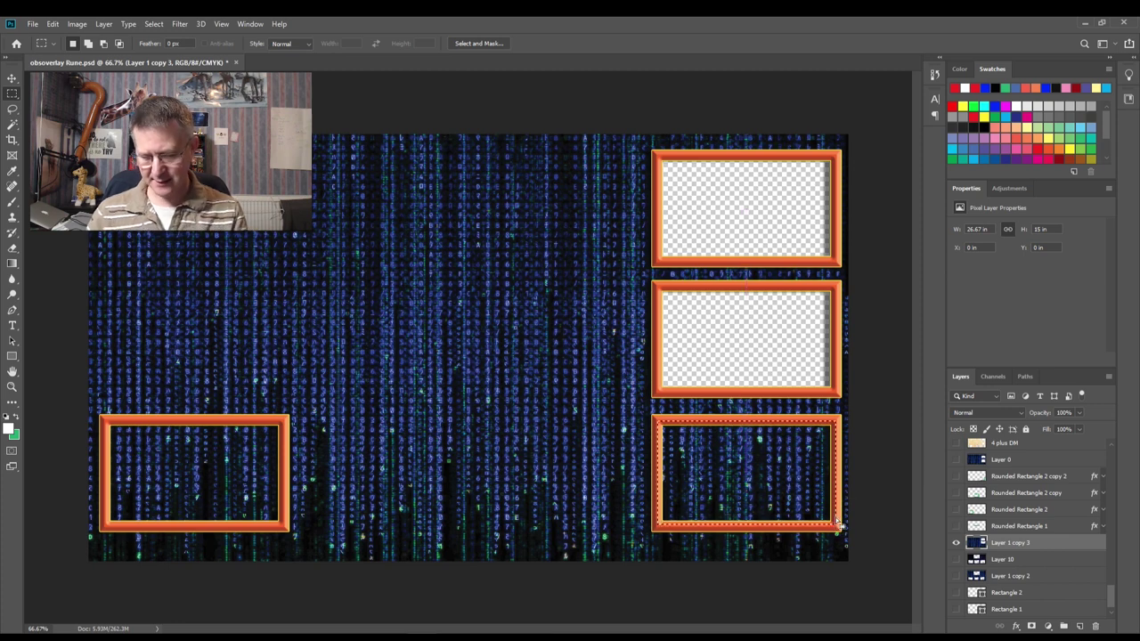
key("Delete")
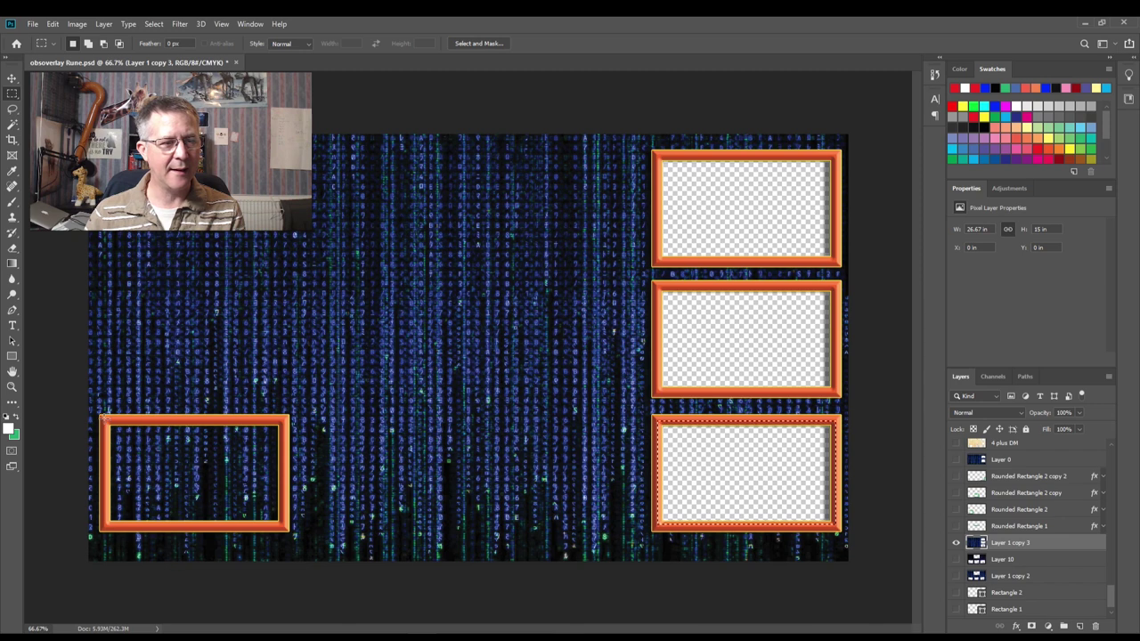
left_click_drag(102, 417, 287, 526)
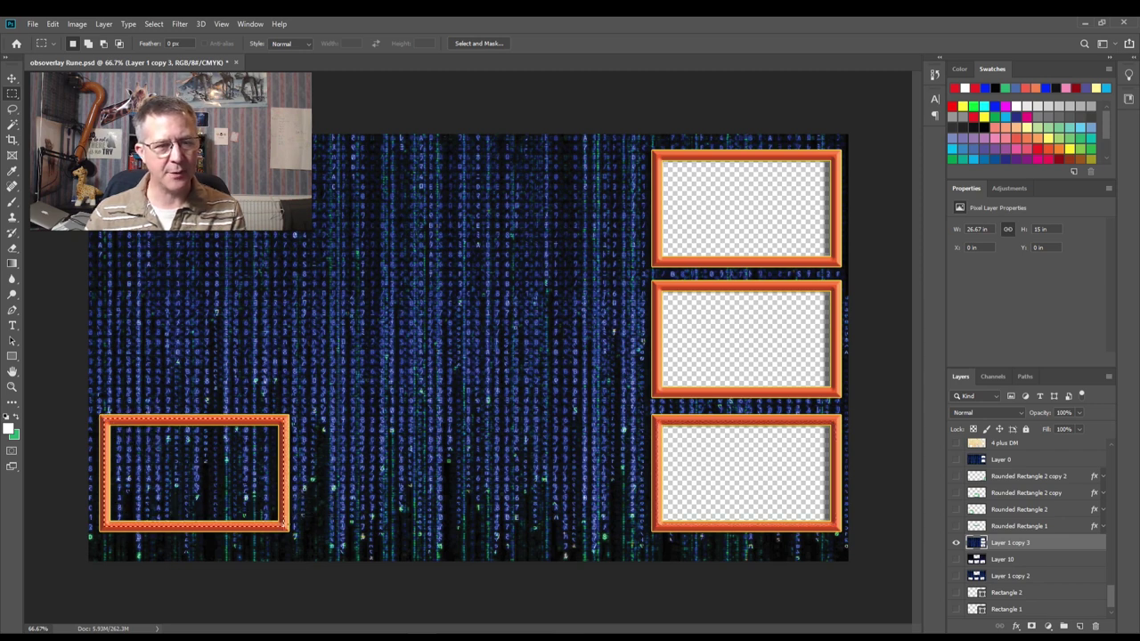
key("Delete")
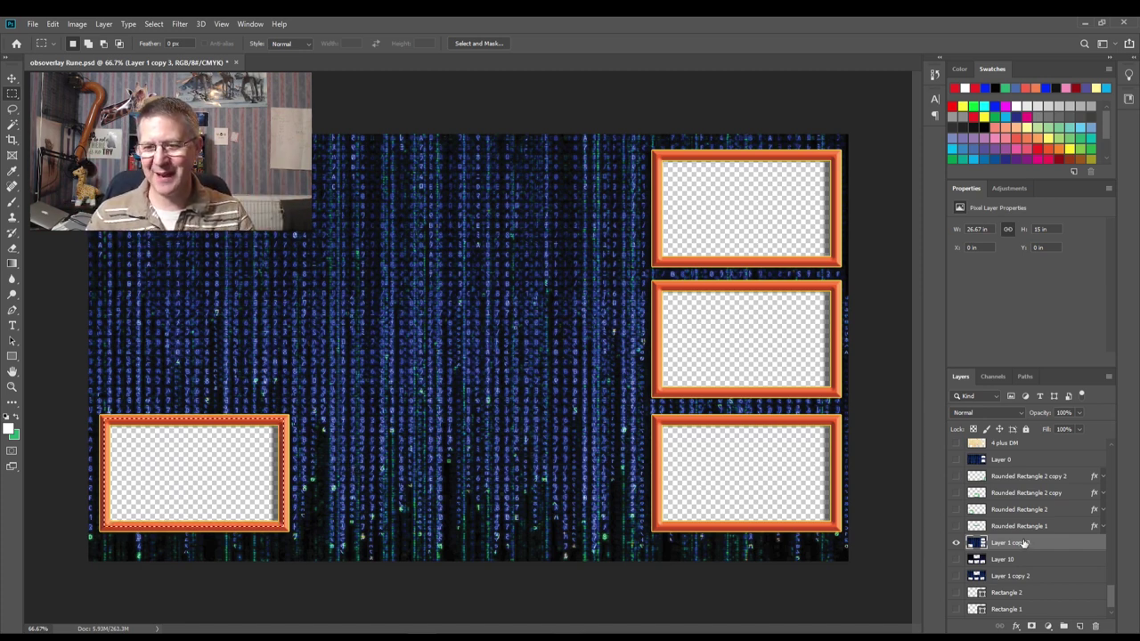
scroll(1015, 537, "up", 5)
Step: Briefly hide the top-right frame layer and show it again
scroll(1013, 540, "up", 10)
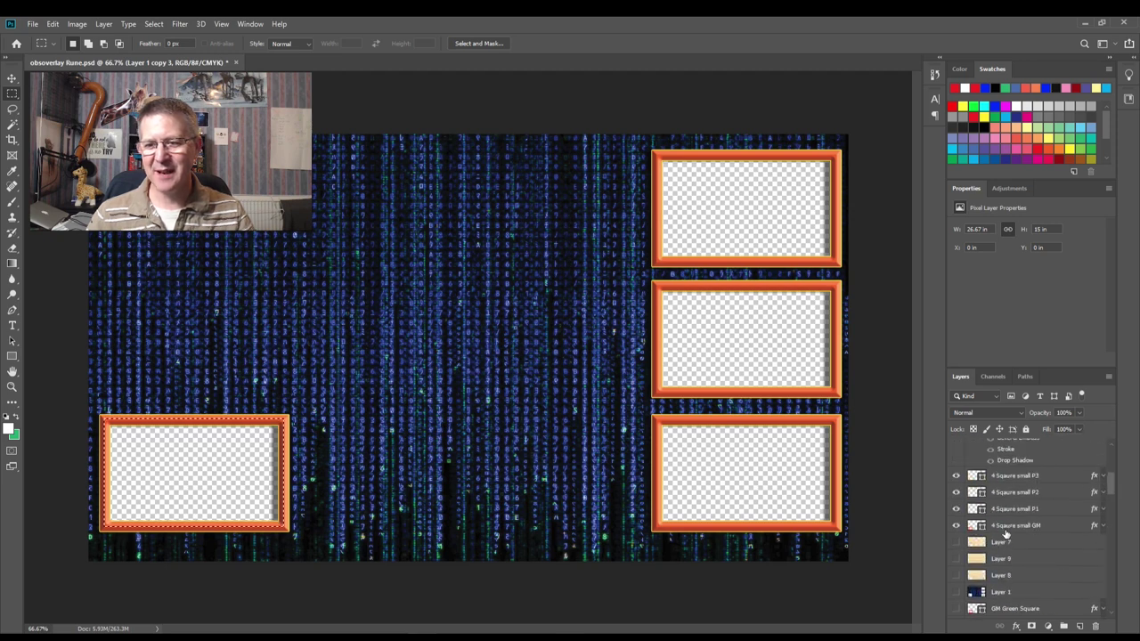
left_click(955, 476)
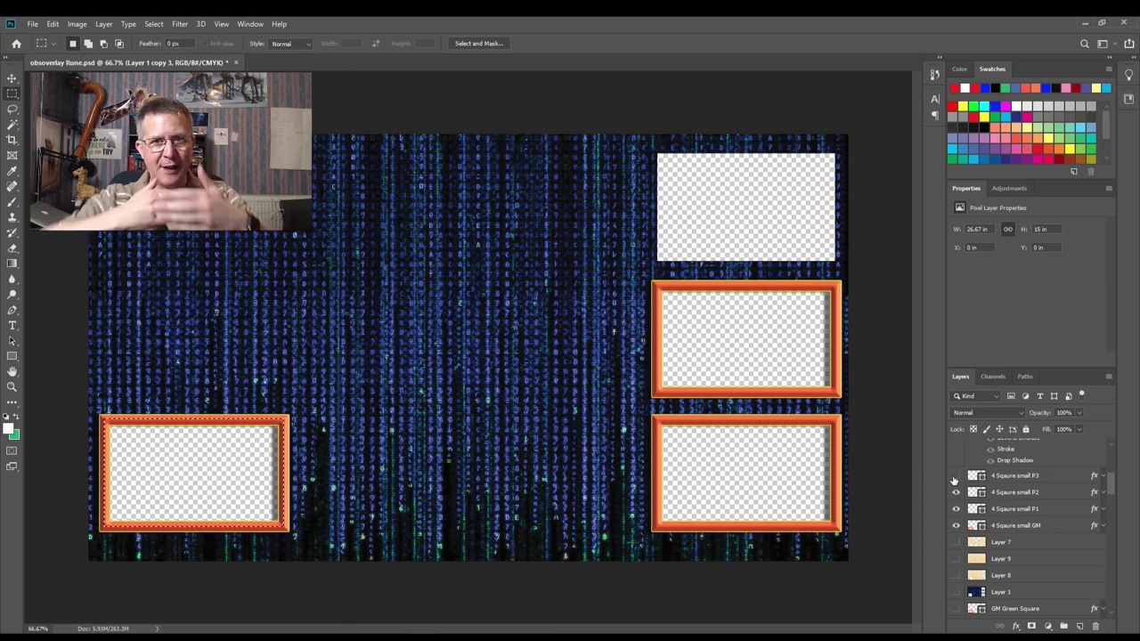
left_click(955, 476)
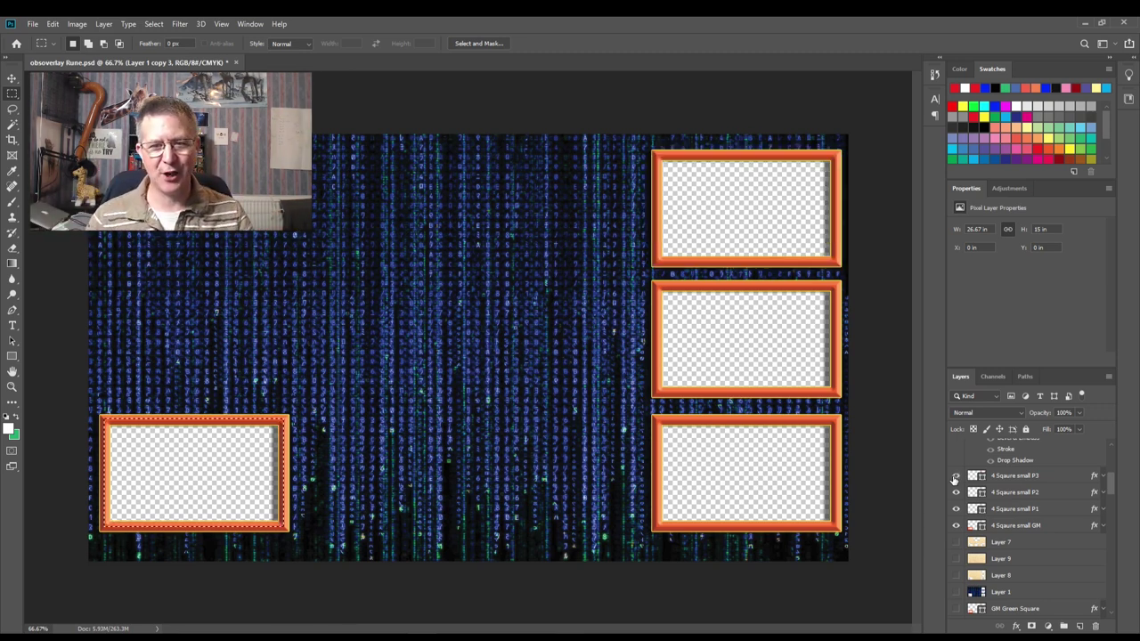
Step: Make Group 1 with the coloured name plates visible
scroll(1035, 573, "up", 2)
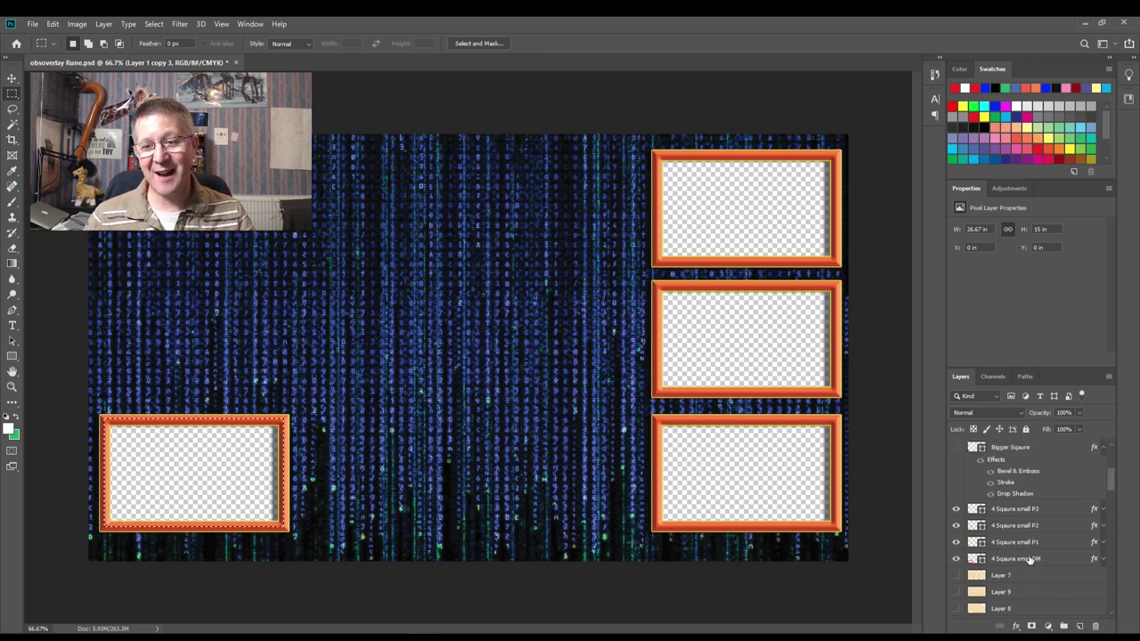
scroll(1031, 559, "up", 3)
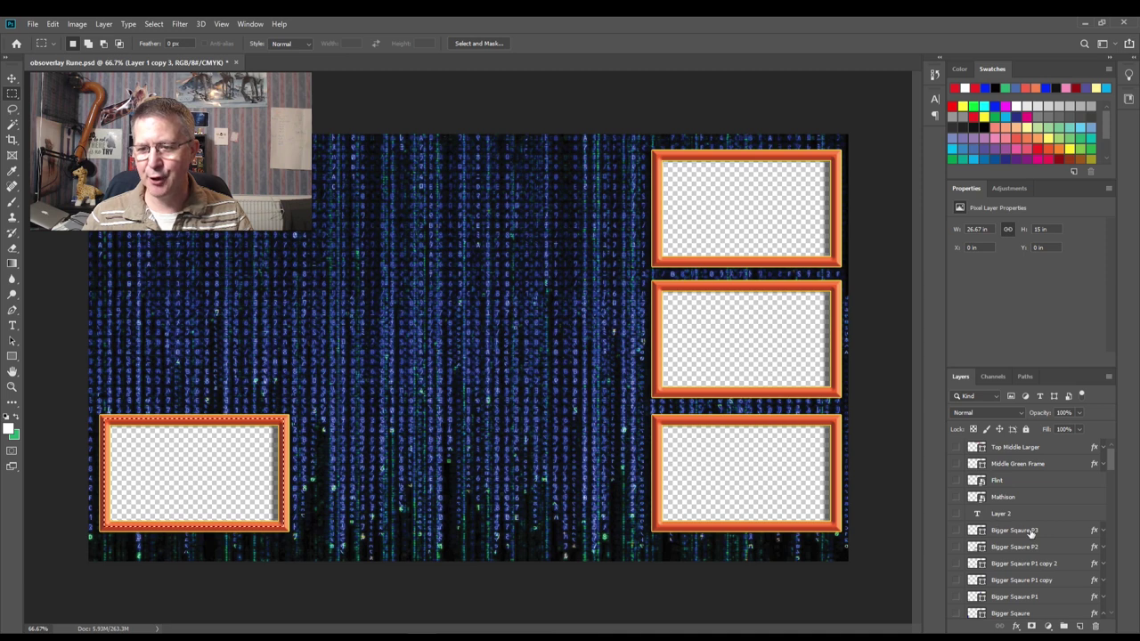
scroll(1032, 531, "down", 5)
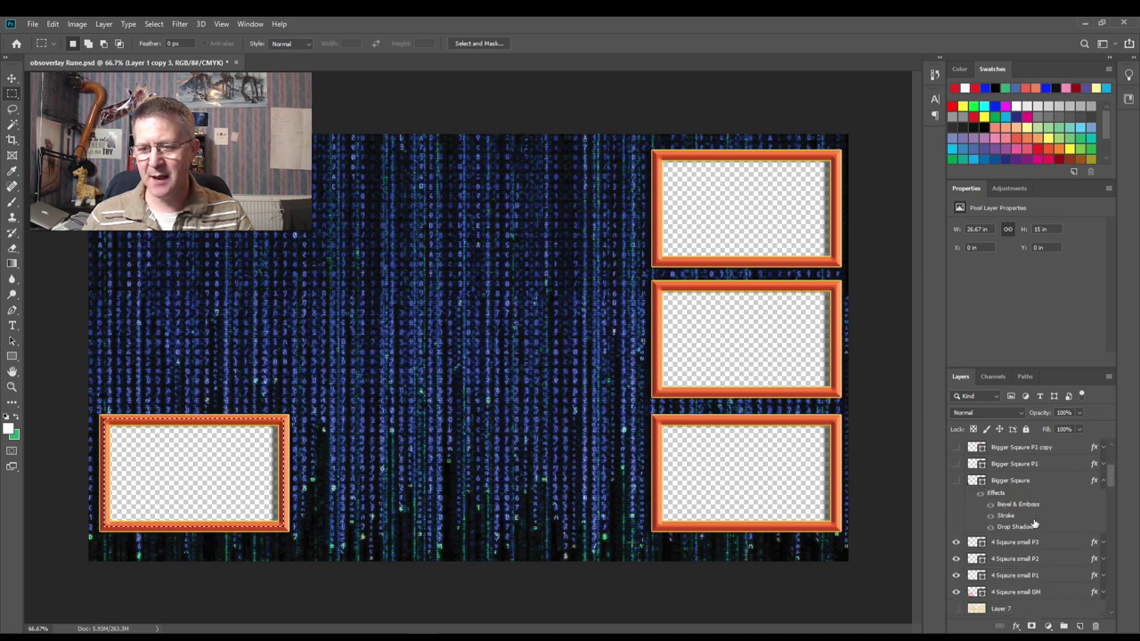
scroll(1034, 524, "down", 5)
scroll(1035, 520, "up", 6)
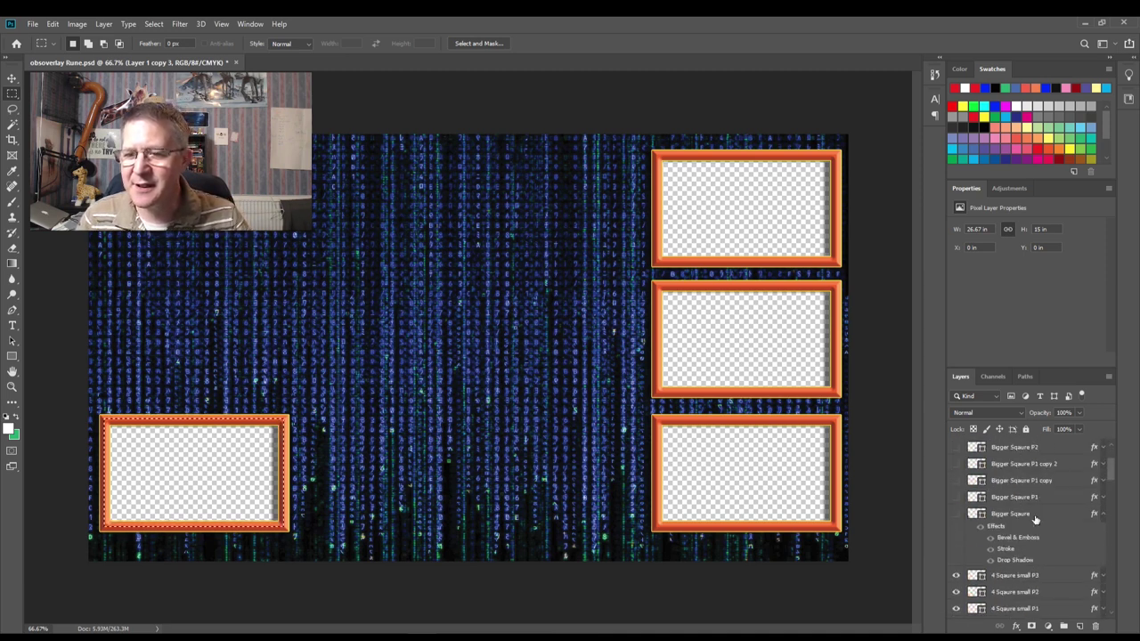
scroll(1035, 520, "up", 3)
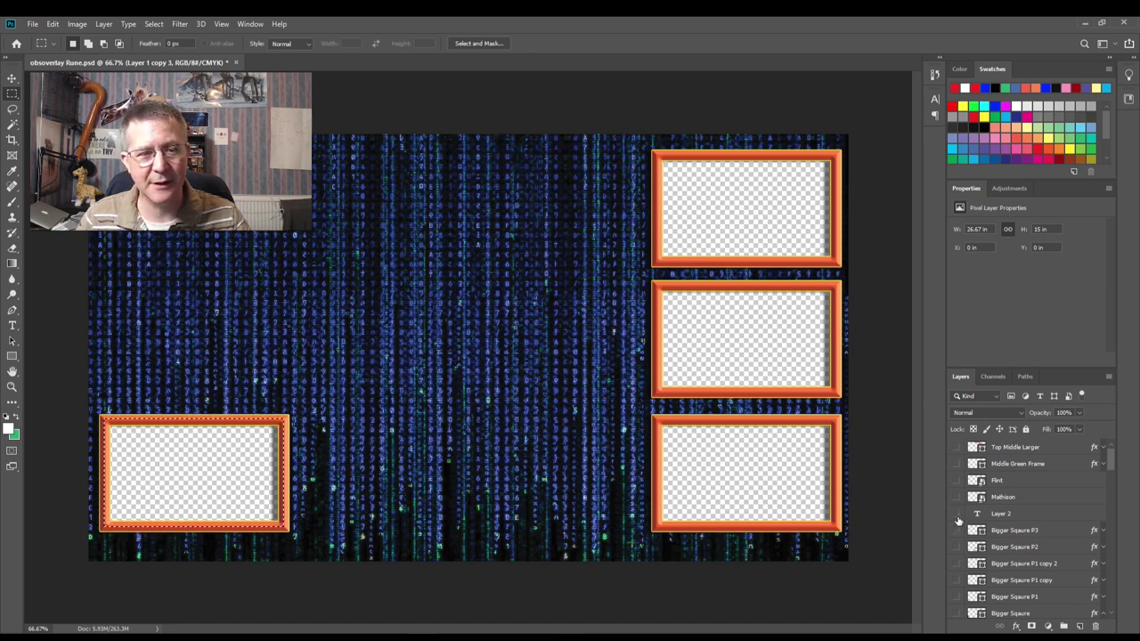
scroll(1029, 520, "down", 2)
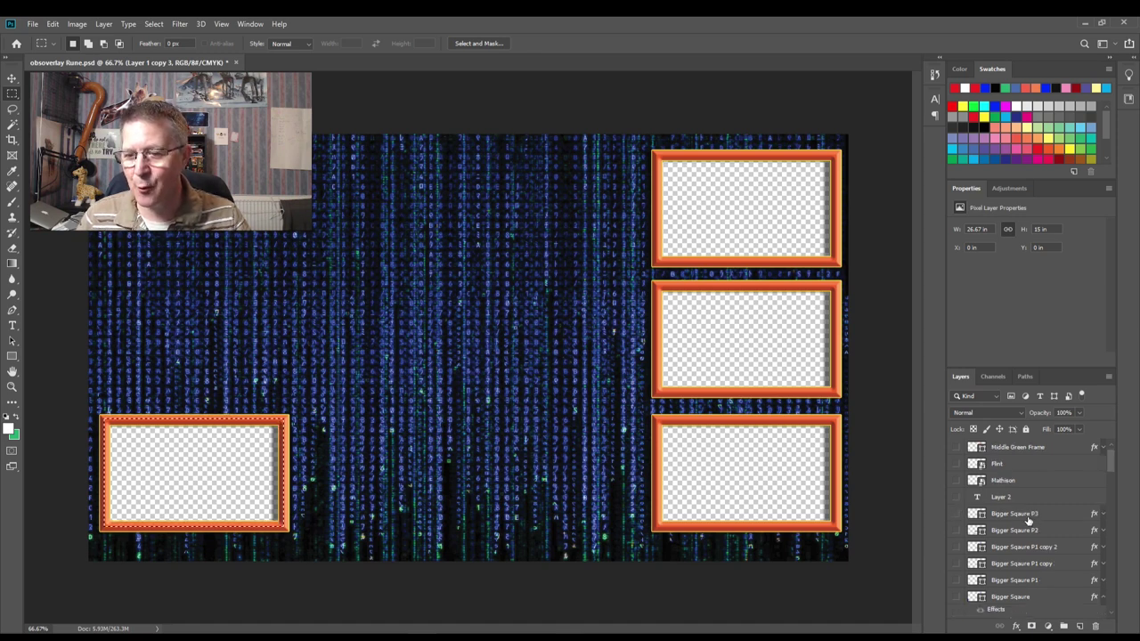
scroll(1025, 520, "down", 5)
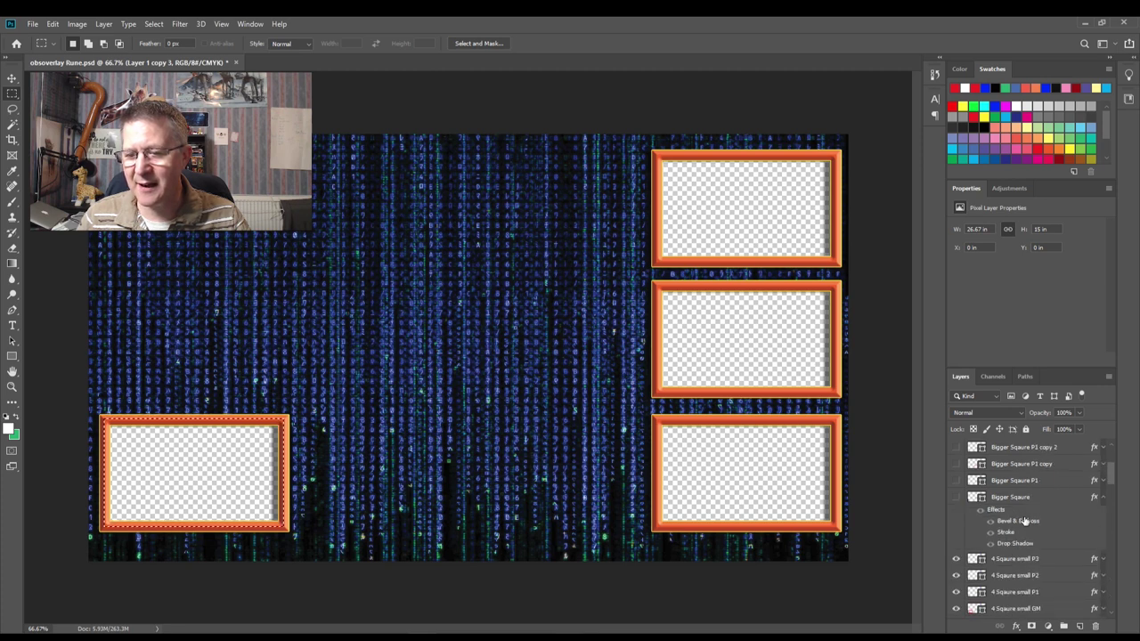
scroll(1024, 520, "down", 5)
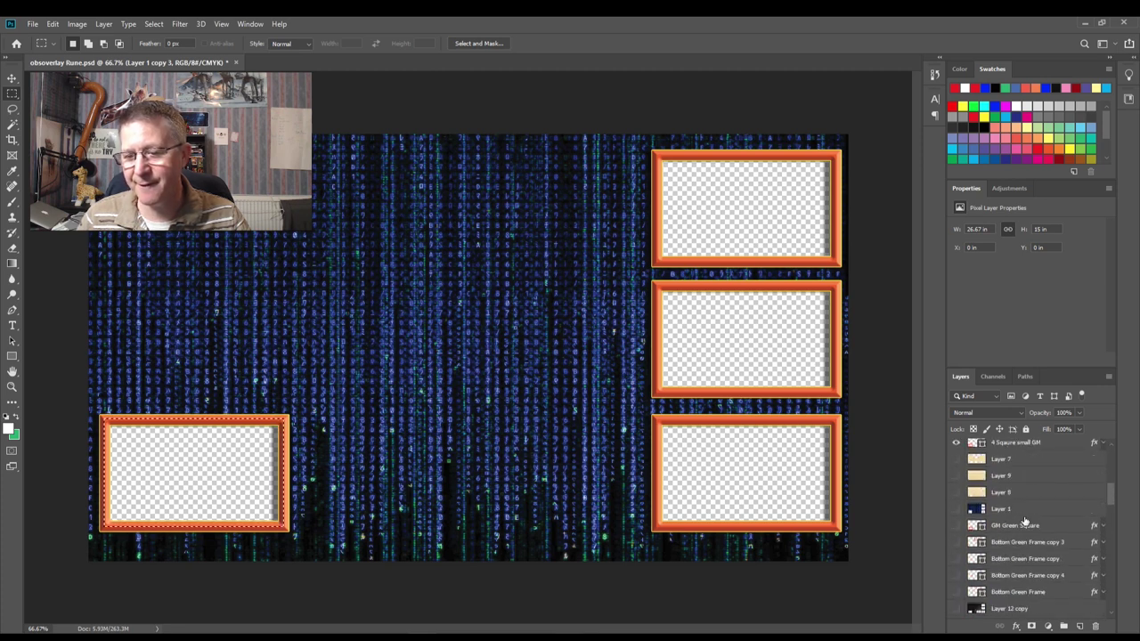
scroll(1025, 522, "down", 5)
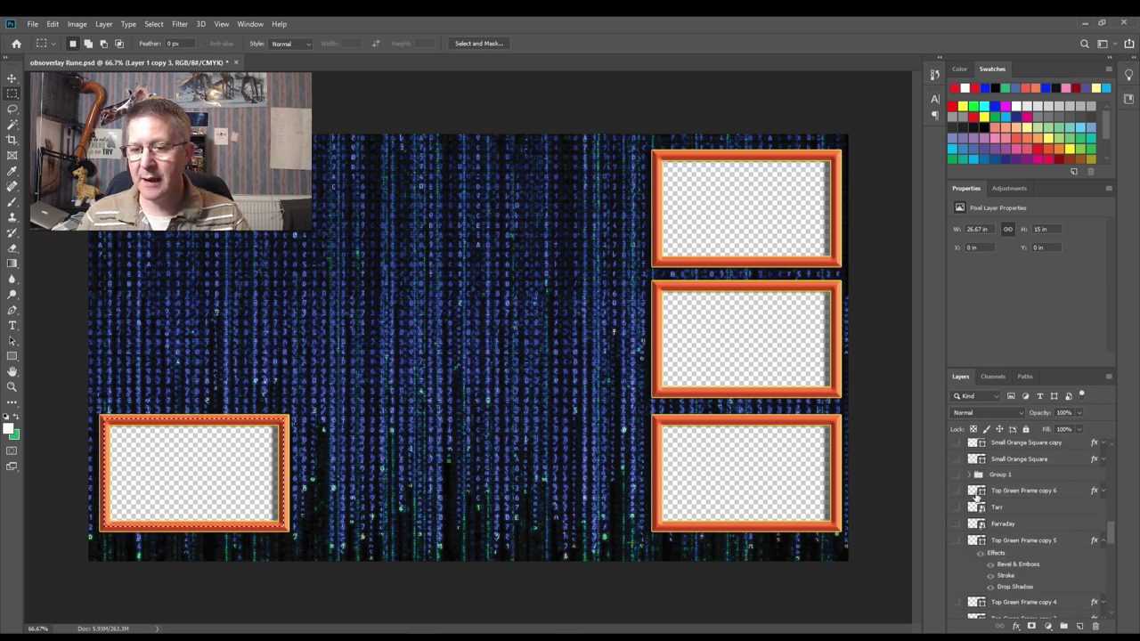
left_click(958, 475)
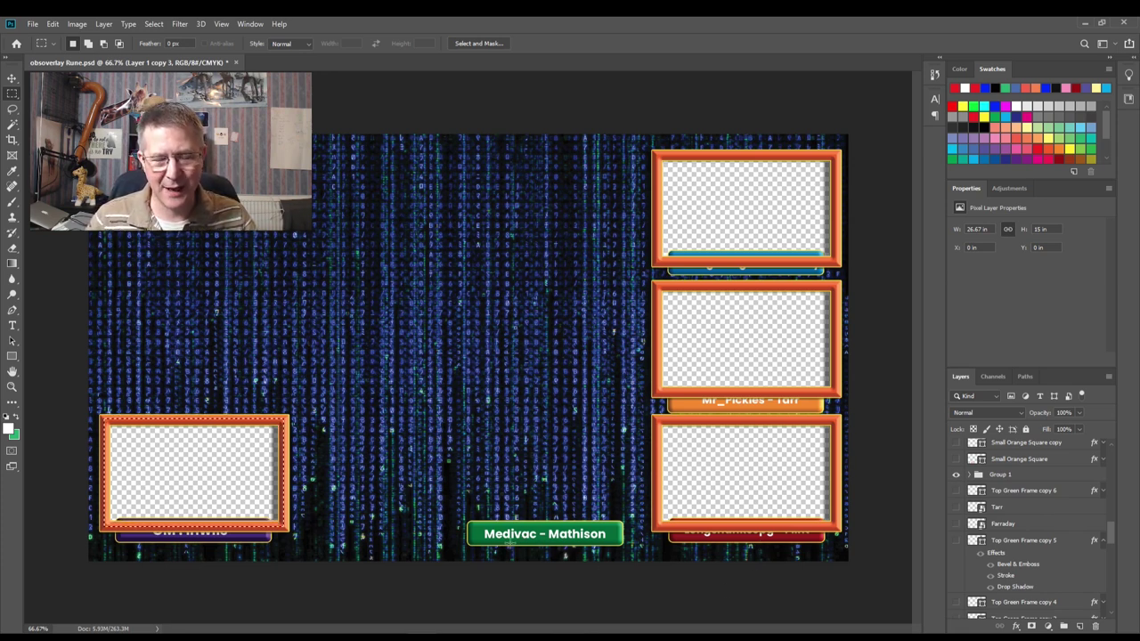
Step: Move Group 1 higher in the Layers panel stack
scroll(1049, 515, "up", 1)
scroll(1049, 515, "up", 1)
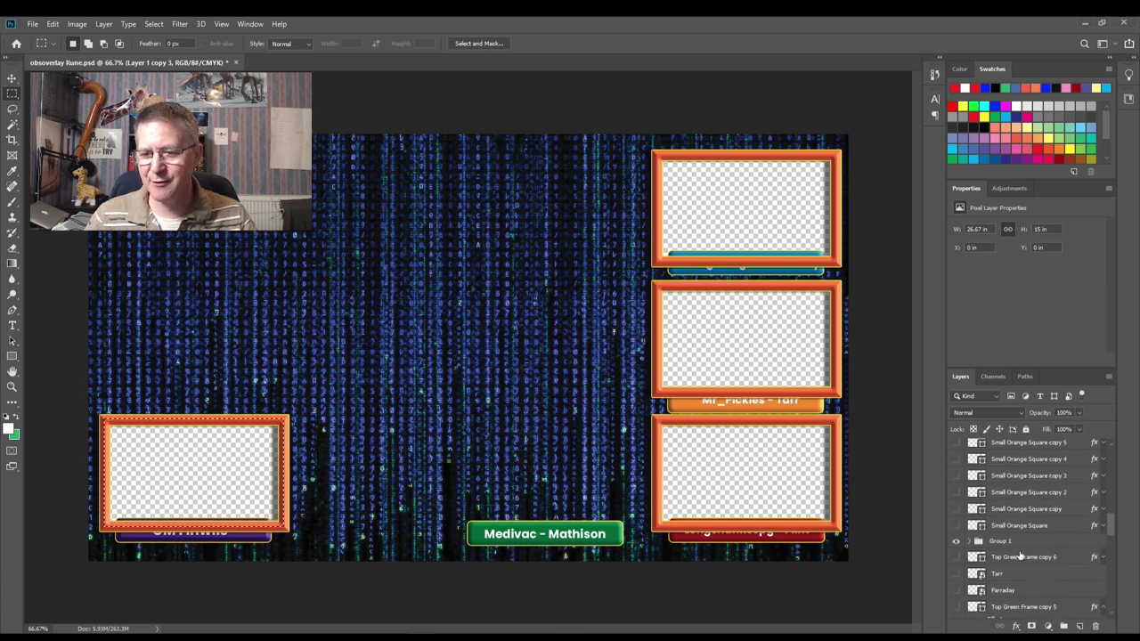
left_click_drag(999, 509, 1000, 499)
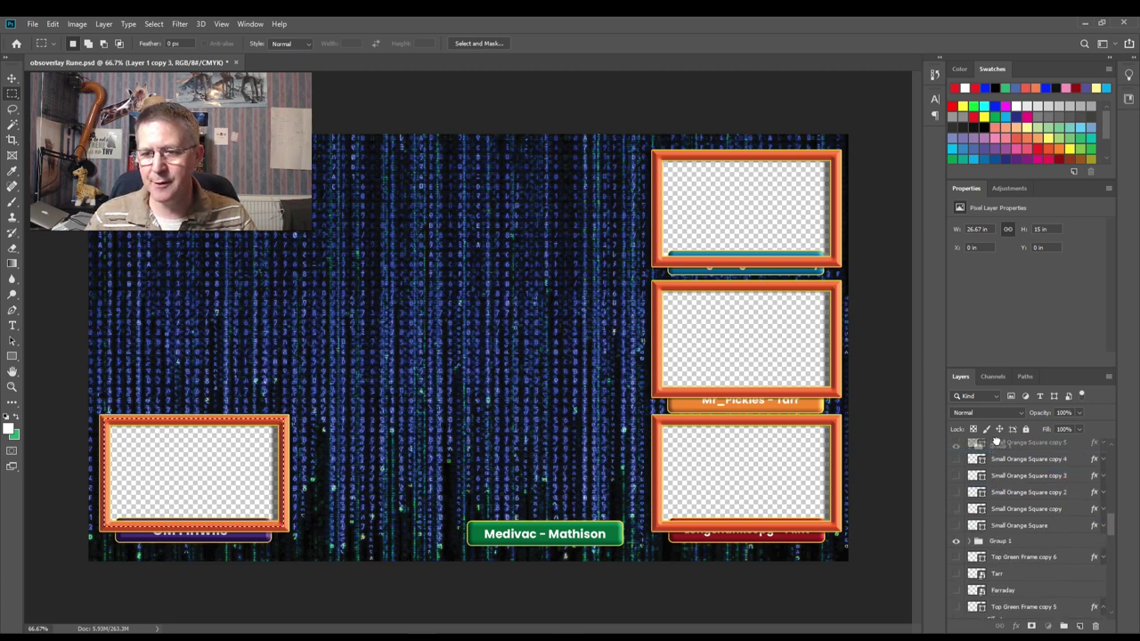
scroll(1003, 454, "up", 1)
scroll(1005, 464, "up", 1)
left_click(1001, 579)
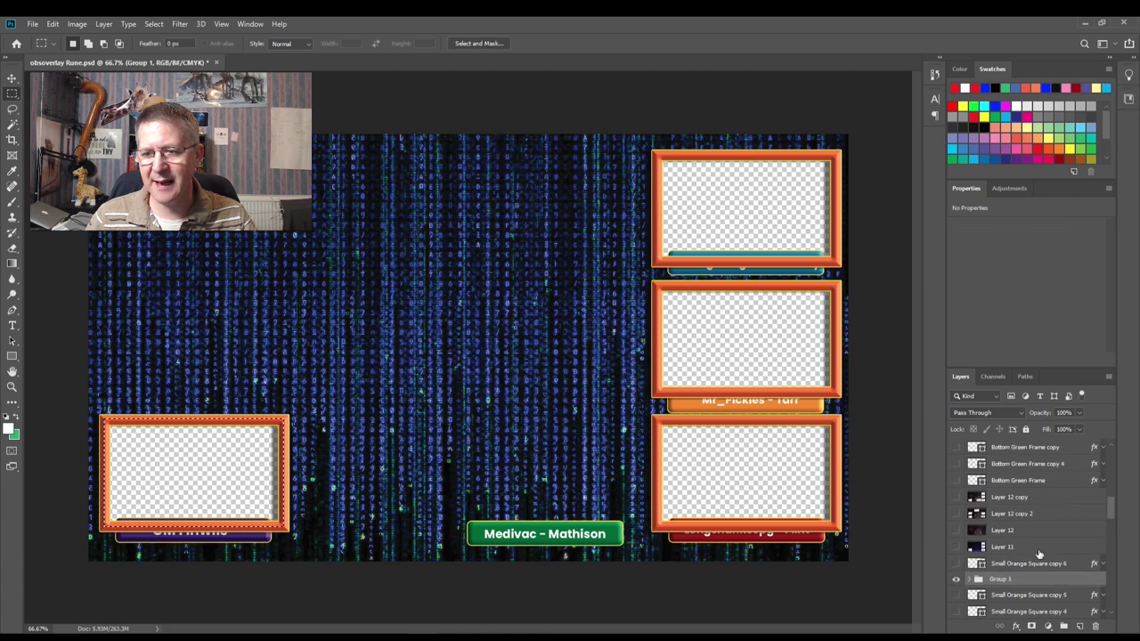
left_click_drag(1001, 583, 1007, 458)
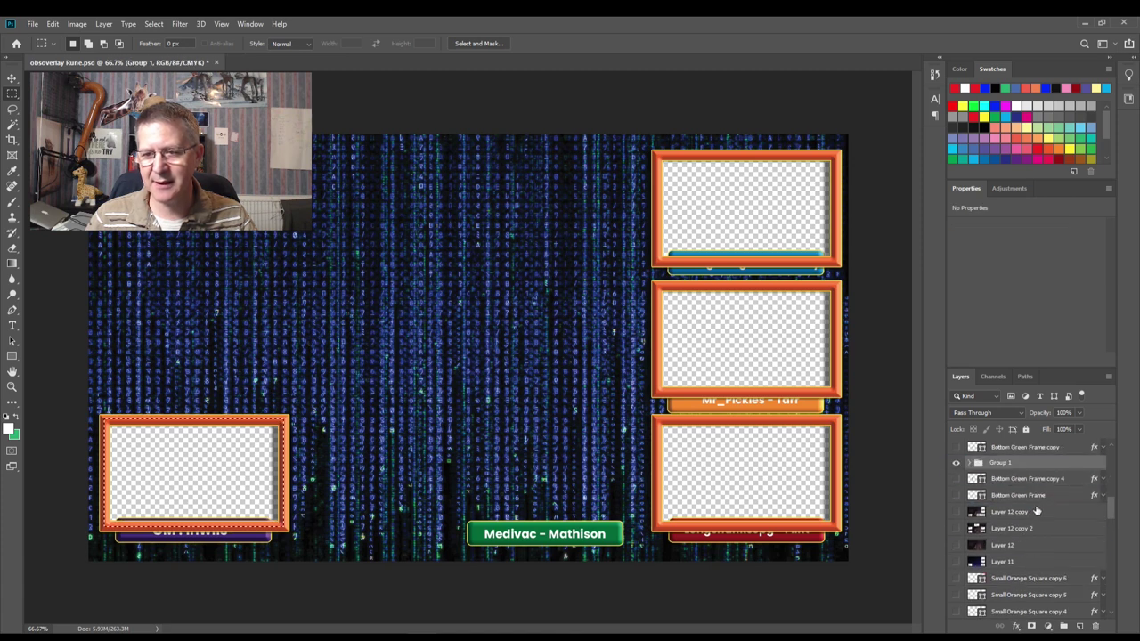
left_click_drag(1015, 515, 998, 452)
scroll(1016, 508, "up", 4)
left_click_drag(1018, 515, 1011, 456)
scroll(1032, 498, "up", 4)
scroll(1031, 498, "up", 4)
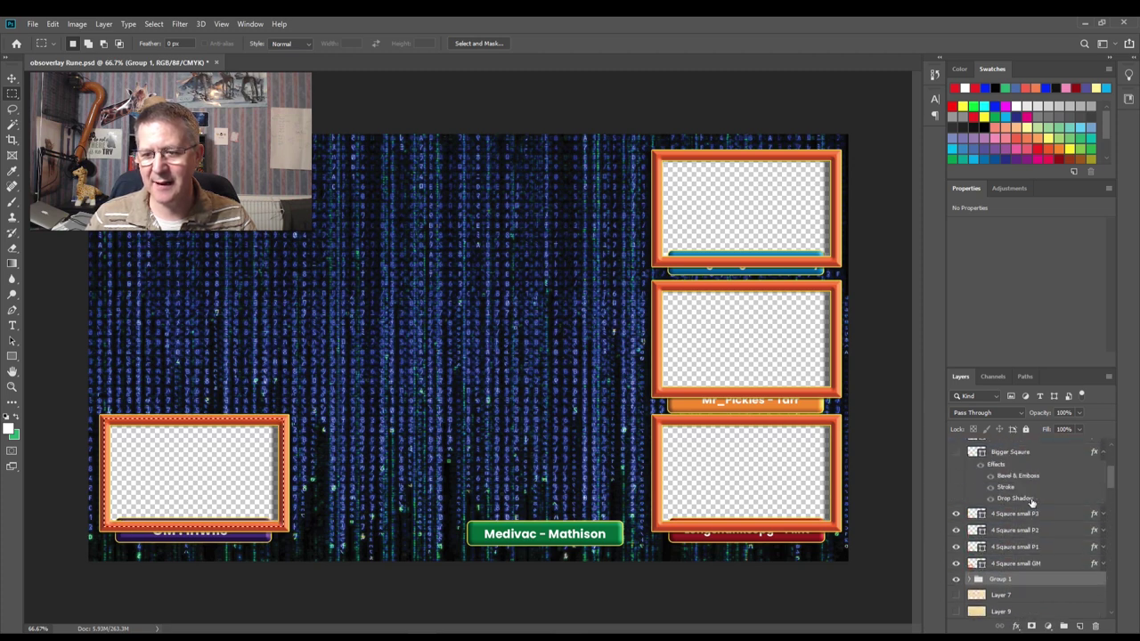
left_click_drag(1003, 470, 998, 603)
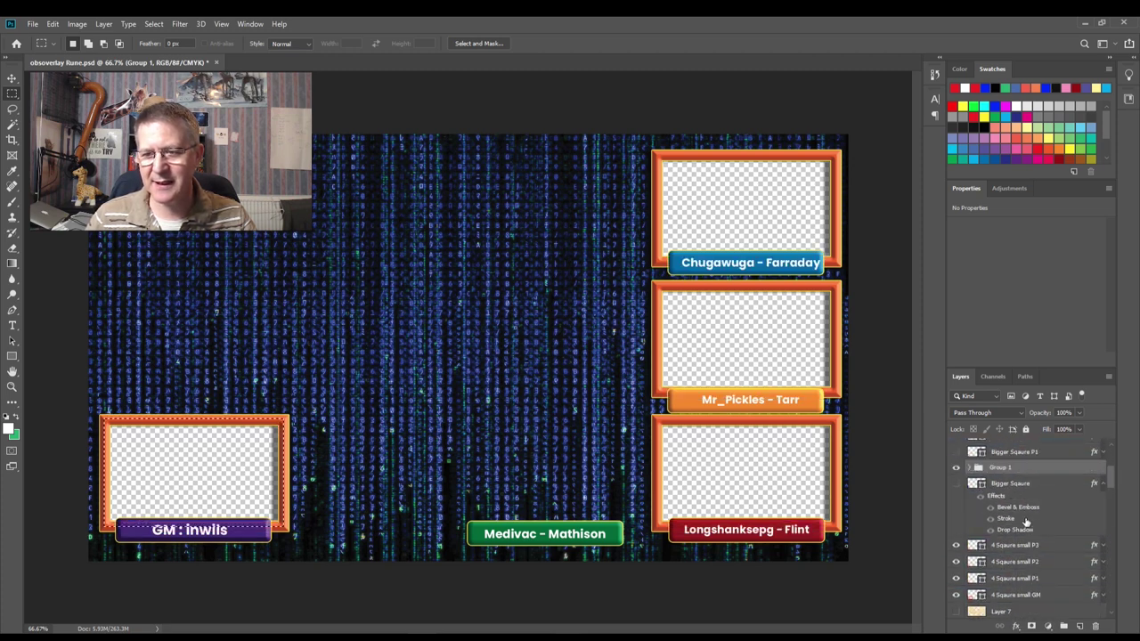
scroll(1007, 498, "up", 3)
left_click_drag(995, 468, 994, 456)
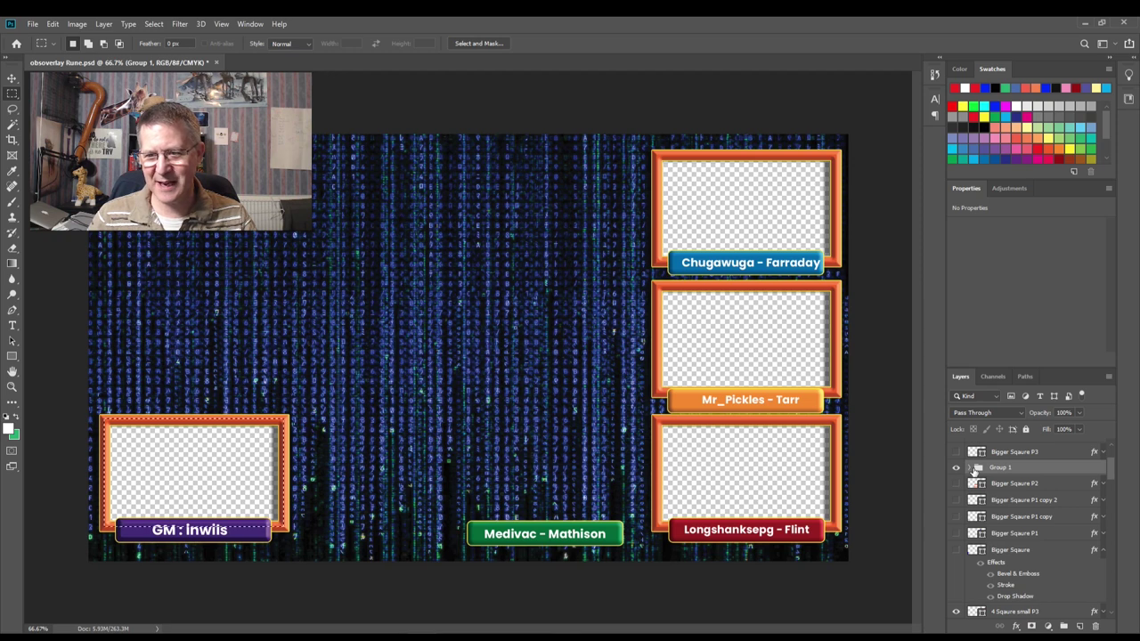
Step: Hide the 'Medivac - Mathison' text and the green Rounded Rectangle 3 copy 2 plate
left_click(971, 467)
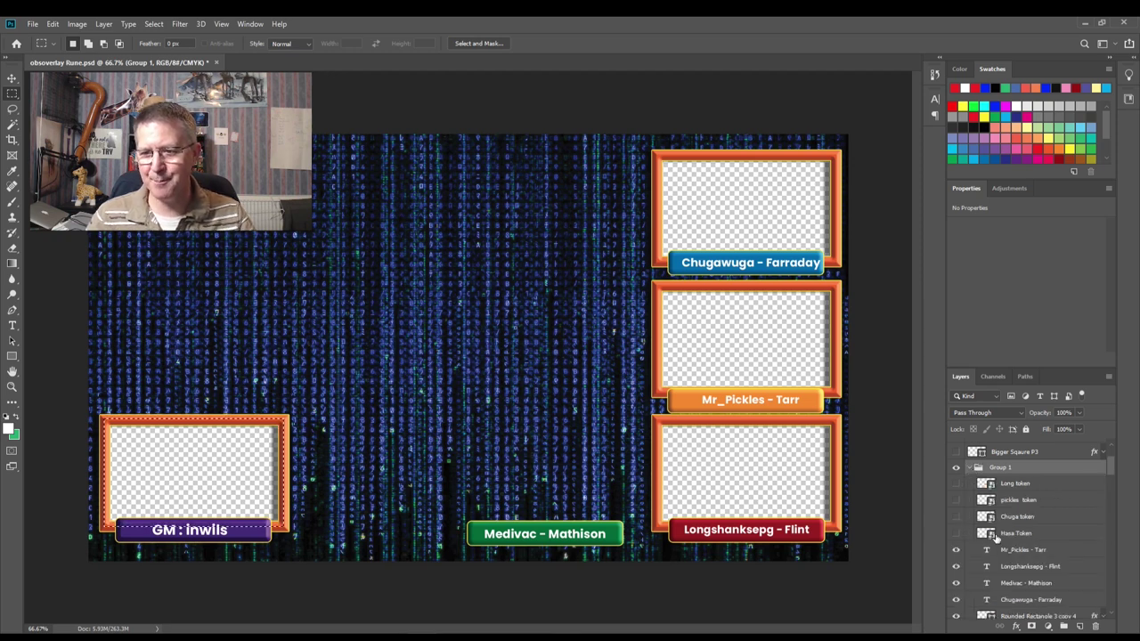
left_click(955, 584)
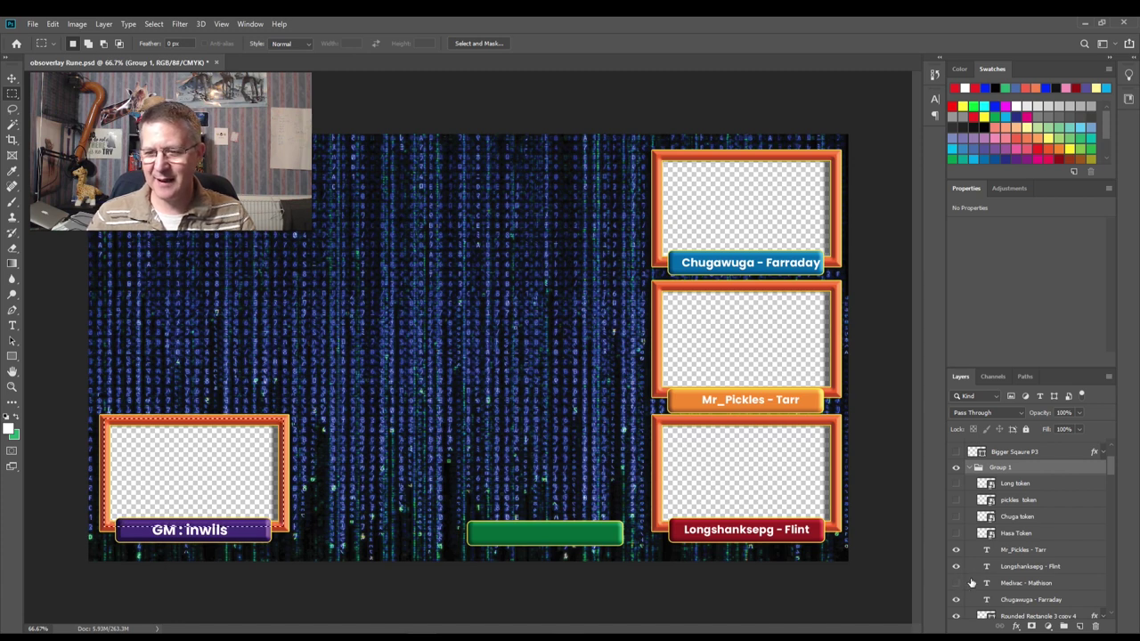
scroll(978, 558, "down", 3)
scroll(980, 554, "down", 2)
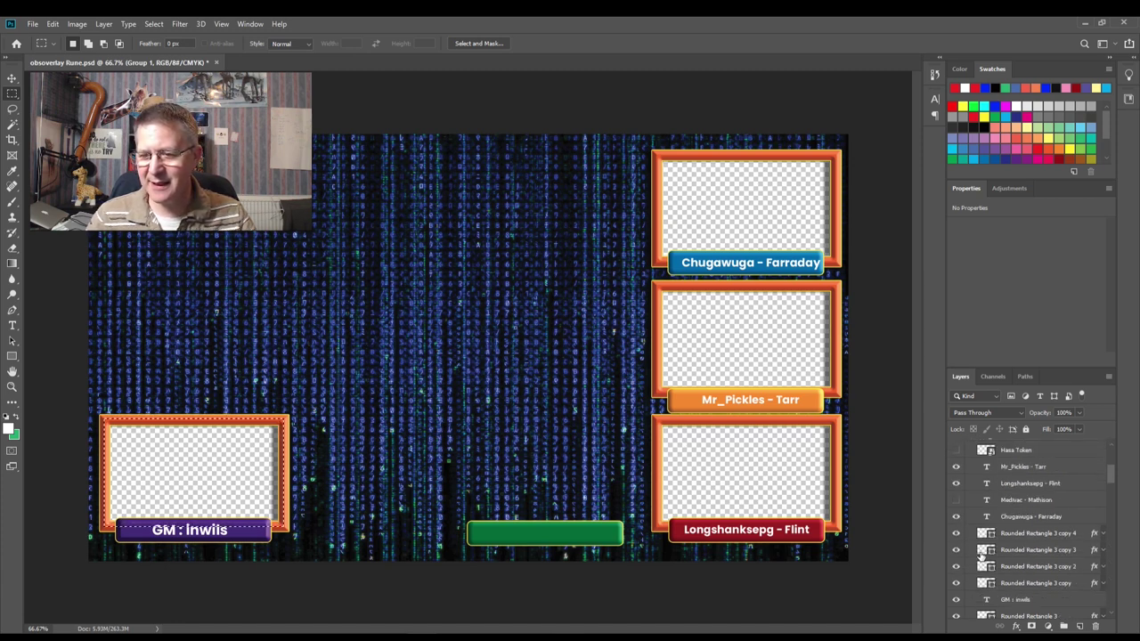
left_click(957, 567)
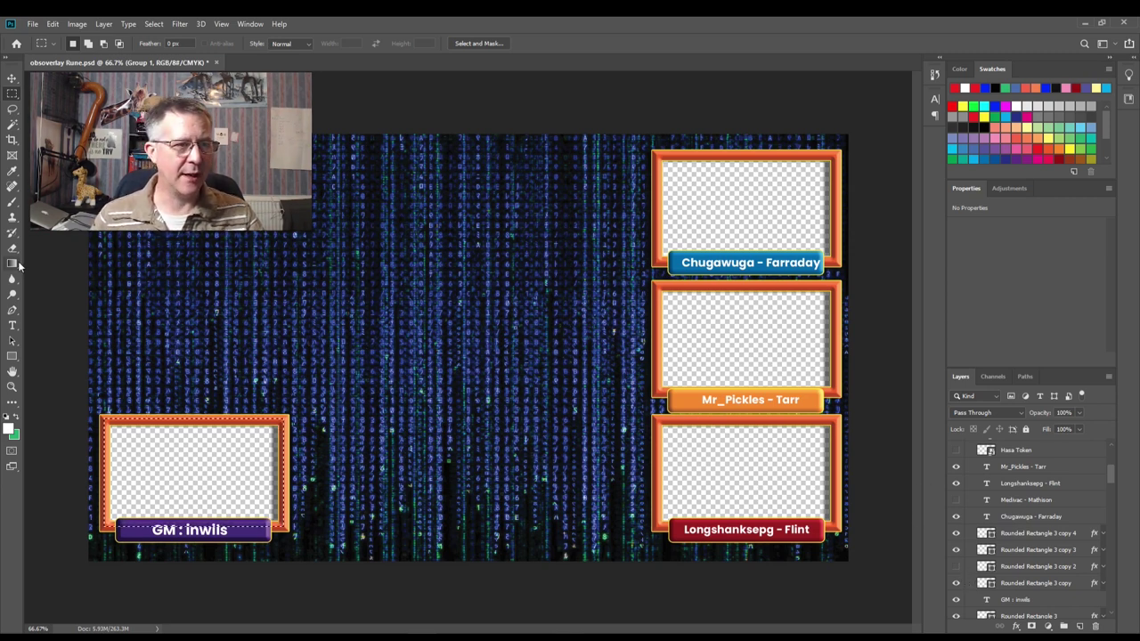
Step: Set the Rectangle tool to a yellow 0.51 px stroke, changing the fill from blue to green
left_click(12, 356)
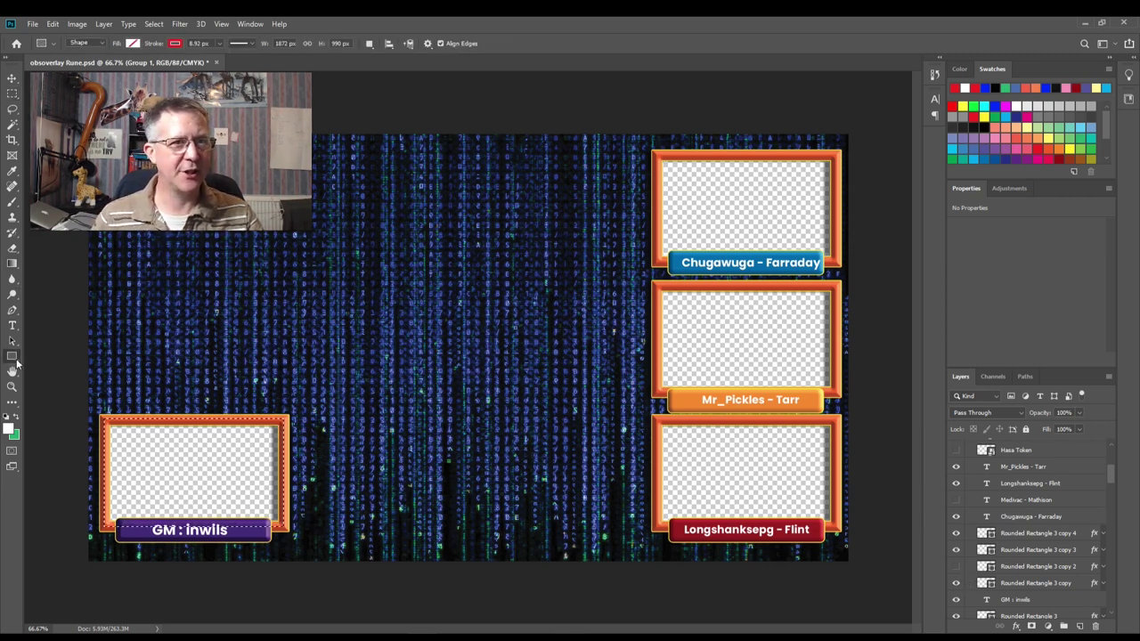
left_click(135, 44)
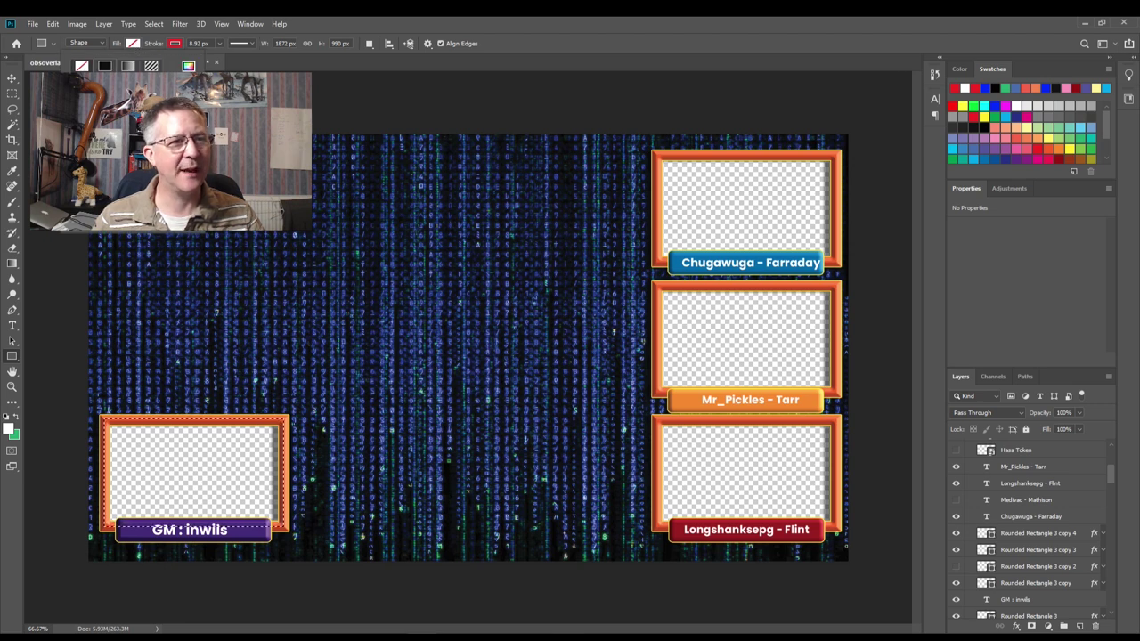
left_click(142, 134)
left_click(178, 45)
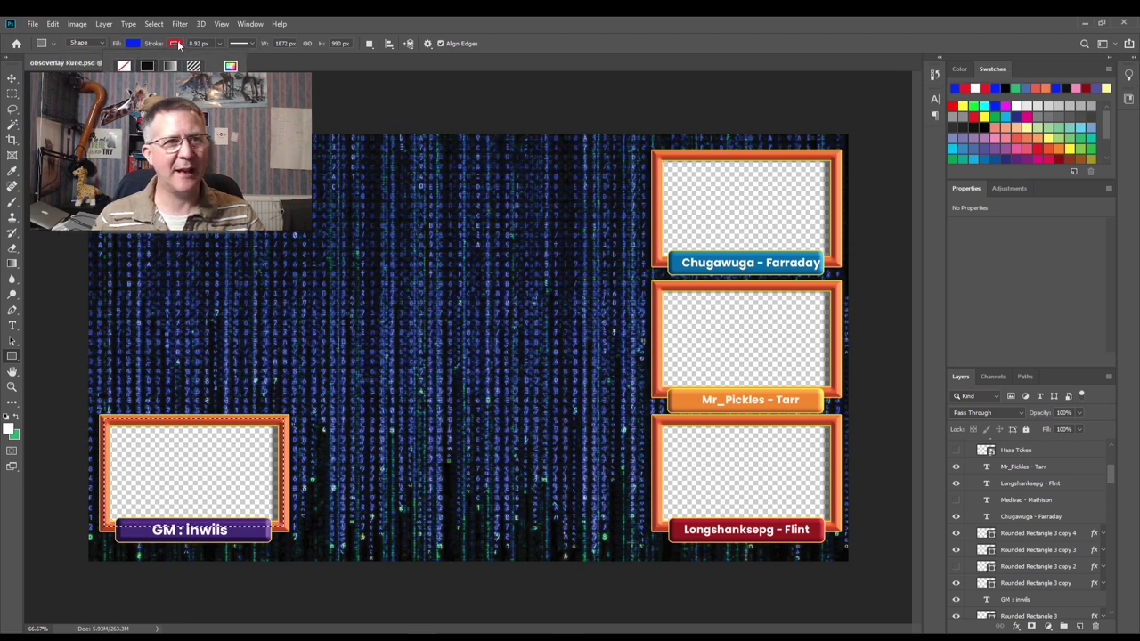
left_click(222, 134)
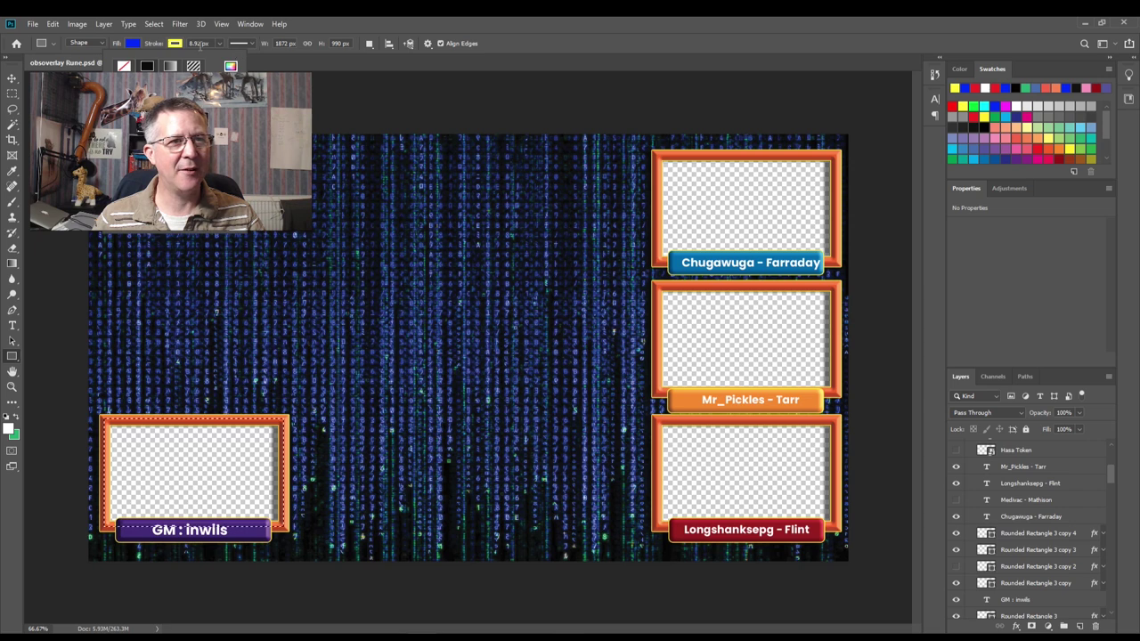
left_click(218, 47)
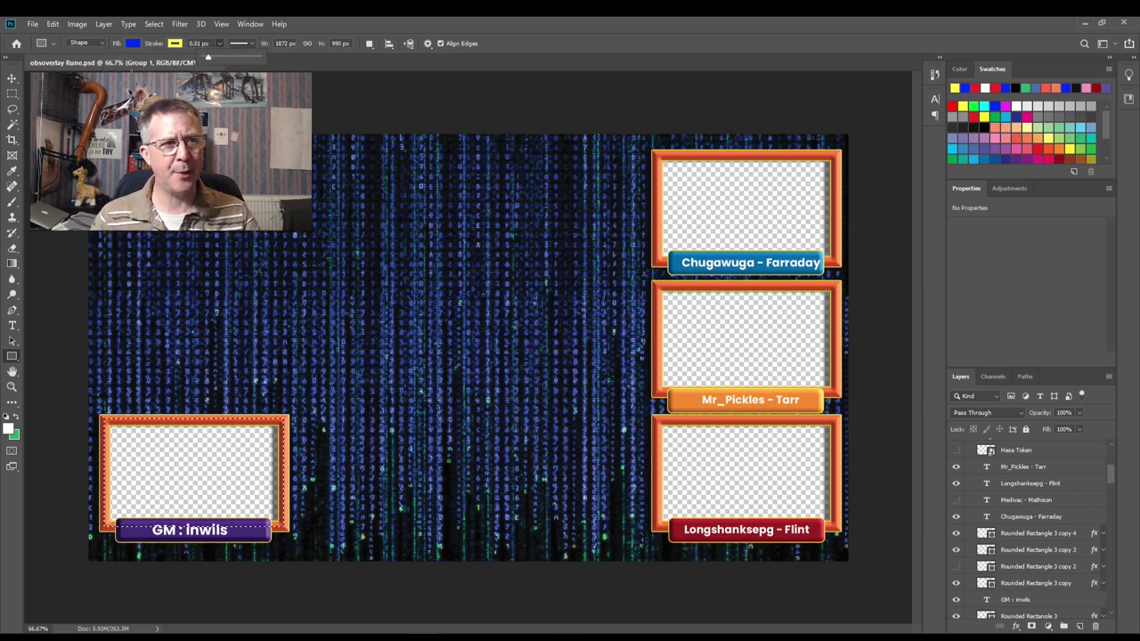
left_click(133, 43)
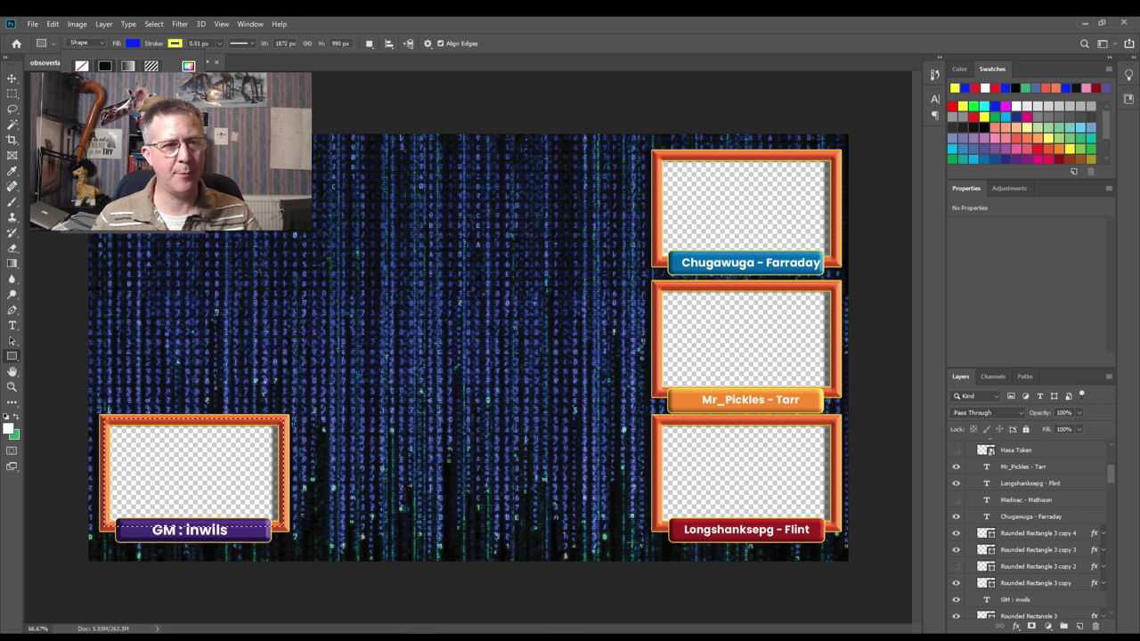
left_click(205, 134)
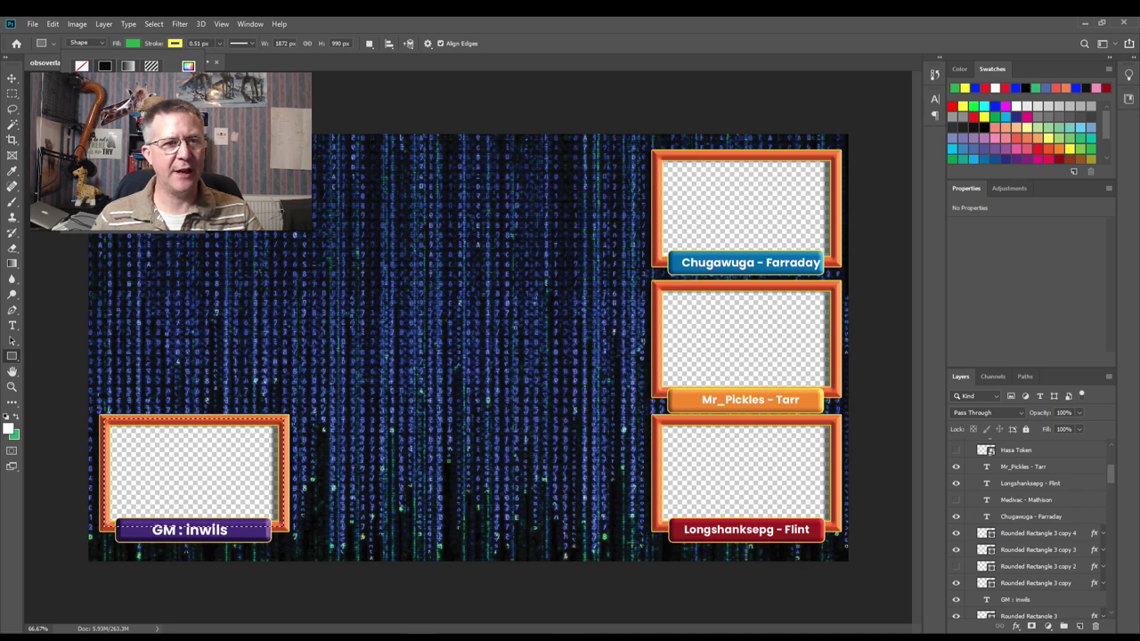
Step: Draw a green rectangle and copy the layer style of Rounded Rectangle 3 copy 4
left_click_drag(304, 256, 449, 283)
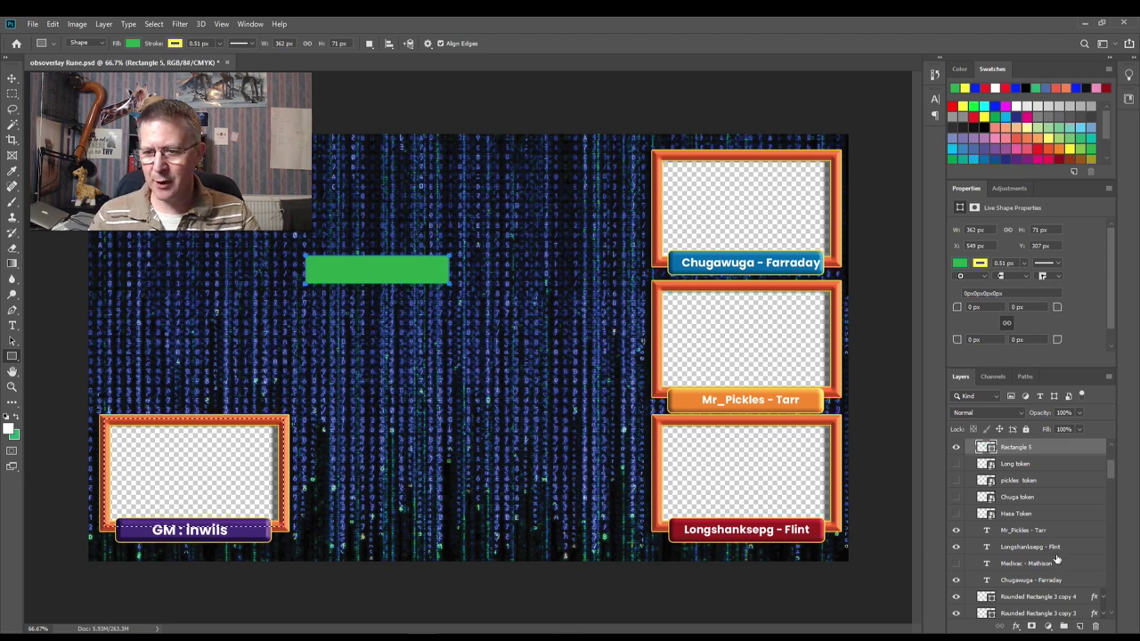
scroll(1057, 559, "down", 1)
left_click(1102, 580)
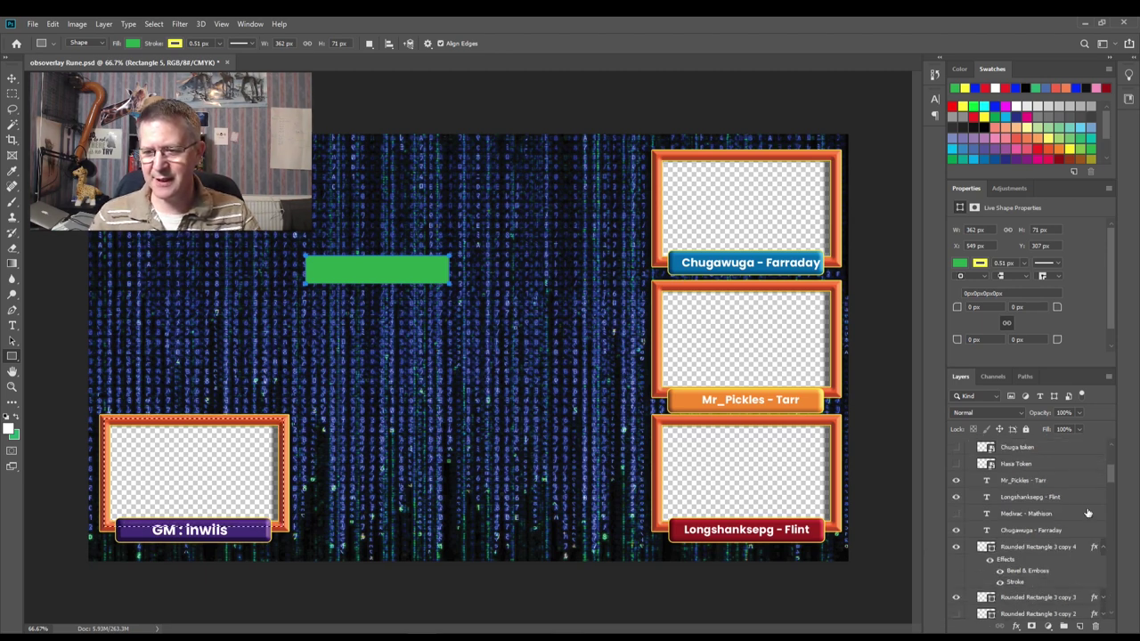
scroll(1088, 514, "down", 3)
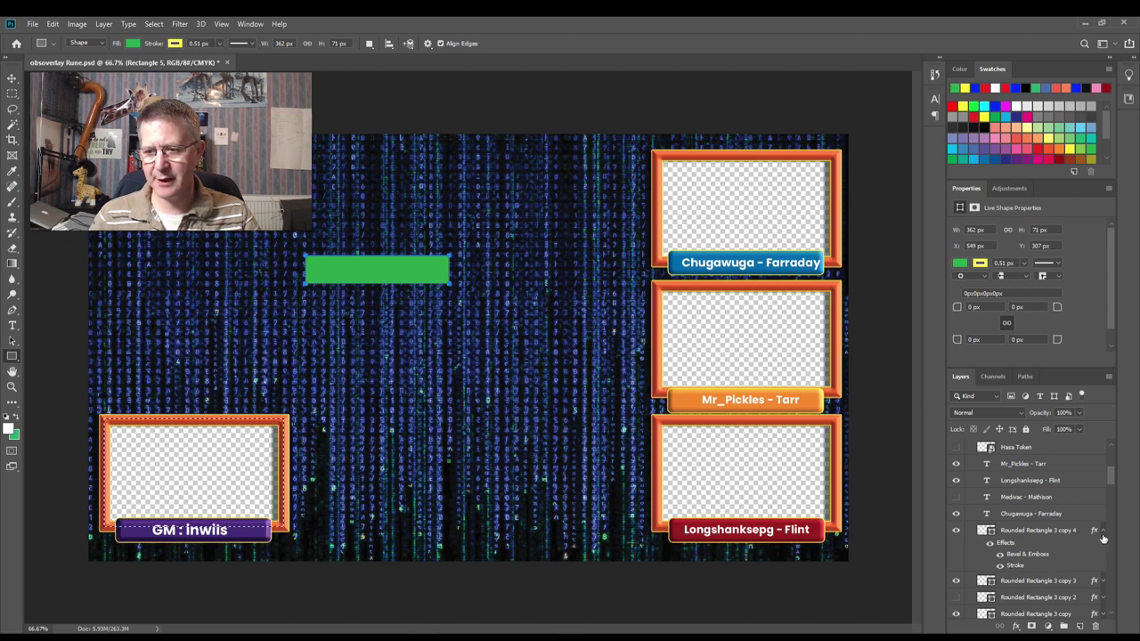
left_click(1063, 533)
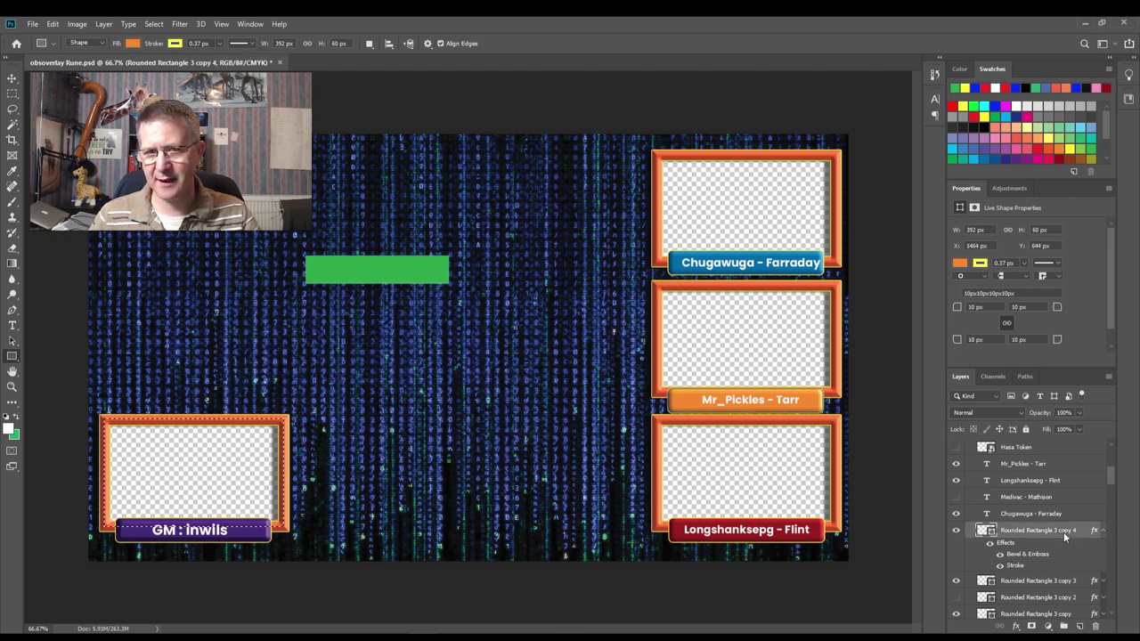
right_click(1064, 532)
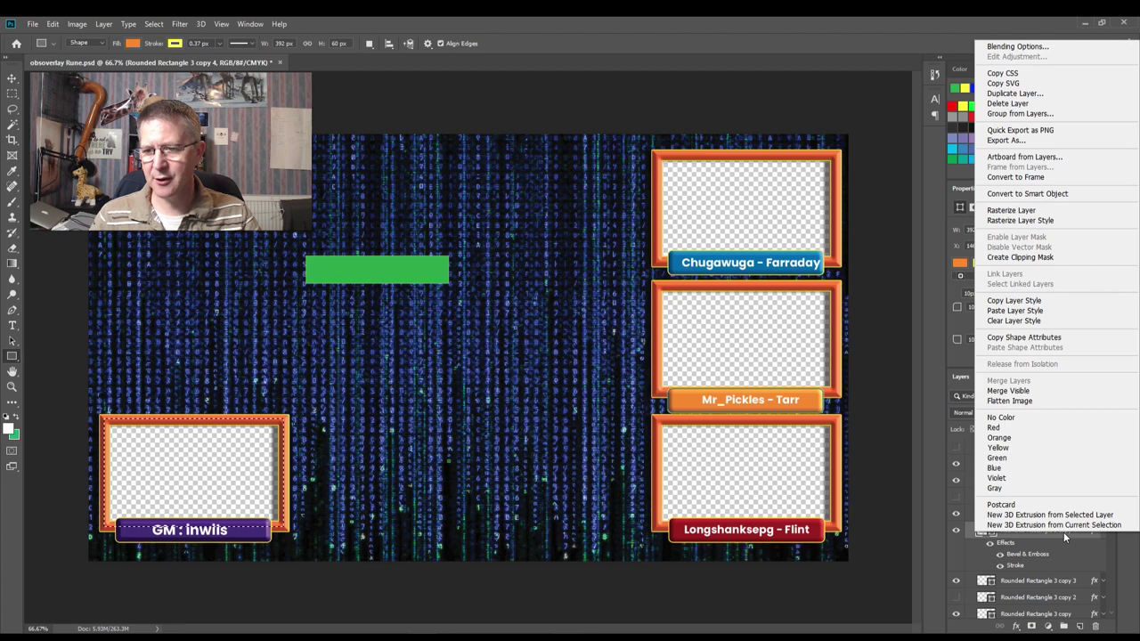
left_click(1013, 311)
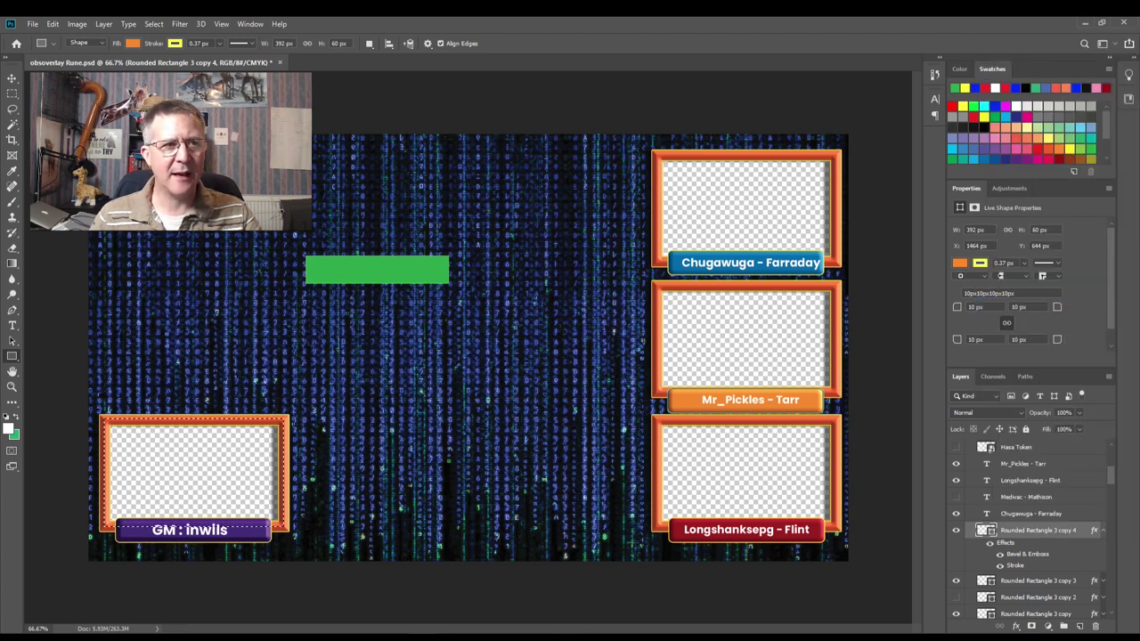
Step: Paste the bevel and stroke style onto Rectangle 5 and move it onto the Mr_Pickles plate
key("v")
left_click(373, 254)
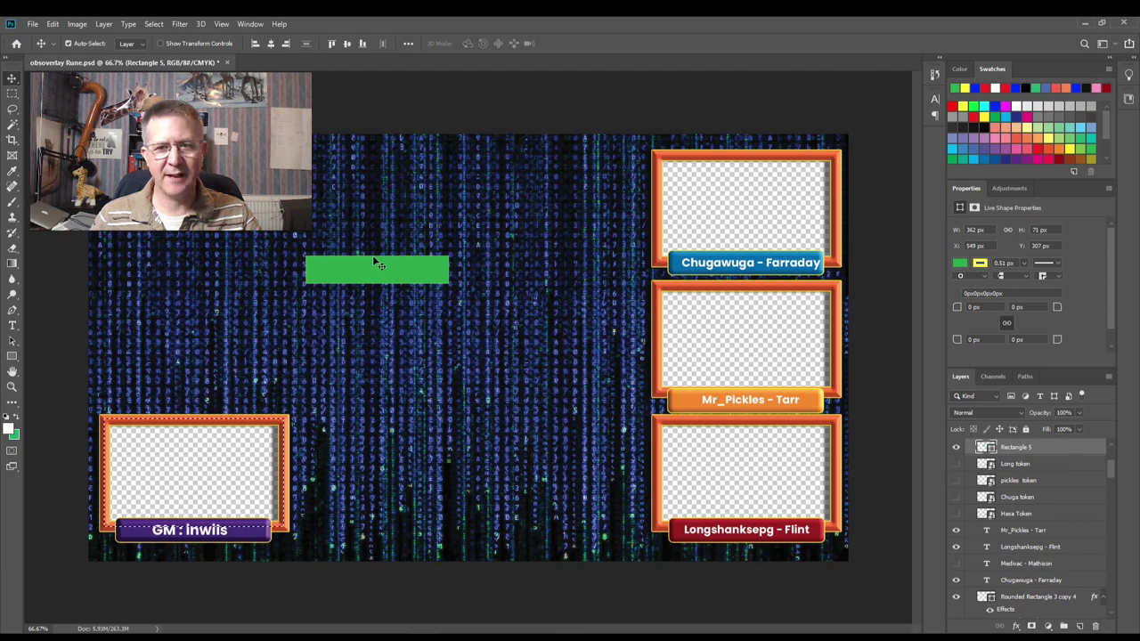
right_click(1051, 447)
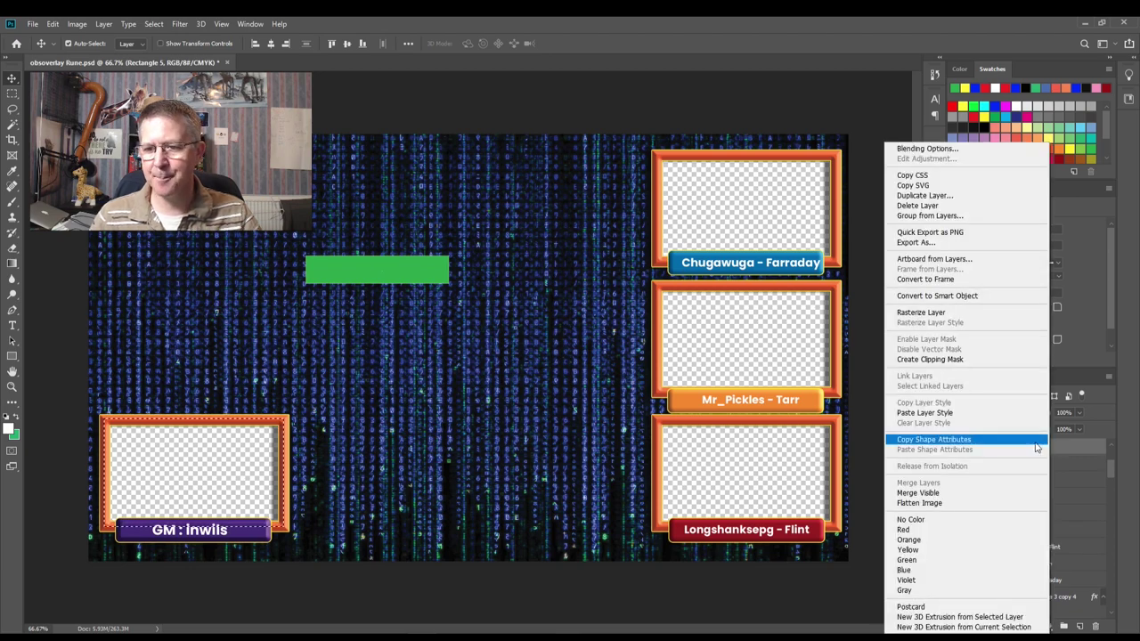
left_click(984, 414)
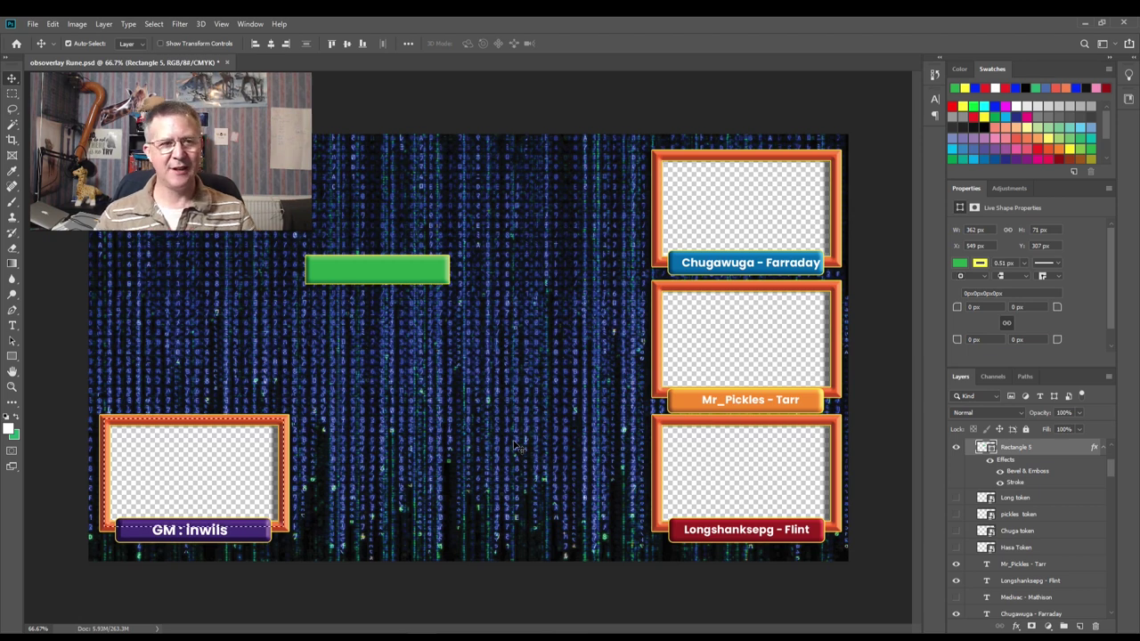
left_click_drag(361, 277, 449, 570)
Step: Delete the trial green Rectangle 5 layer and show the Long token portrait
key("ctrl+d")
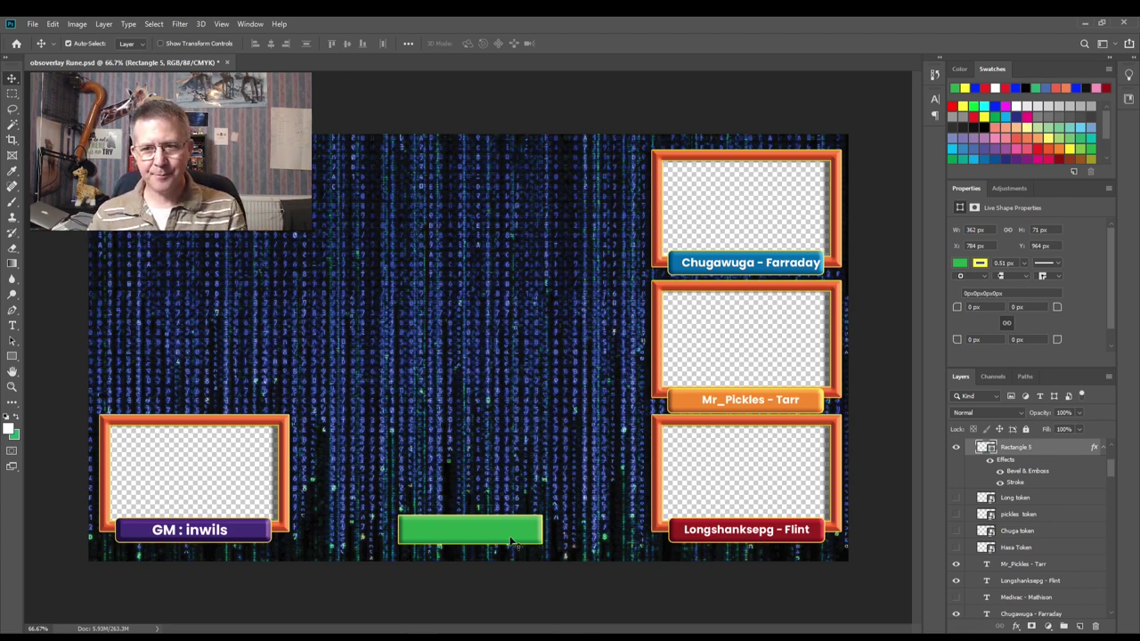
key("Delete")
scroll(1003, 541, "down", 1)
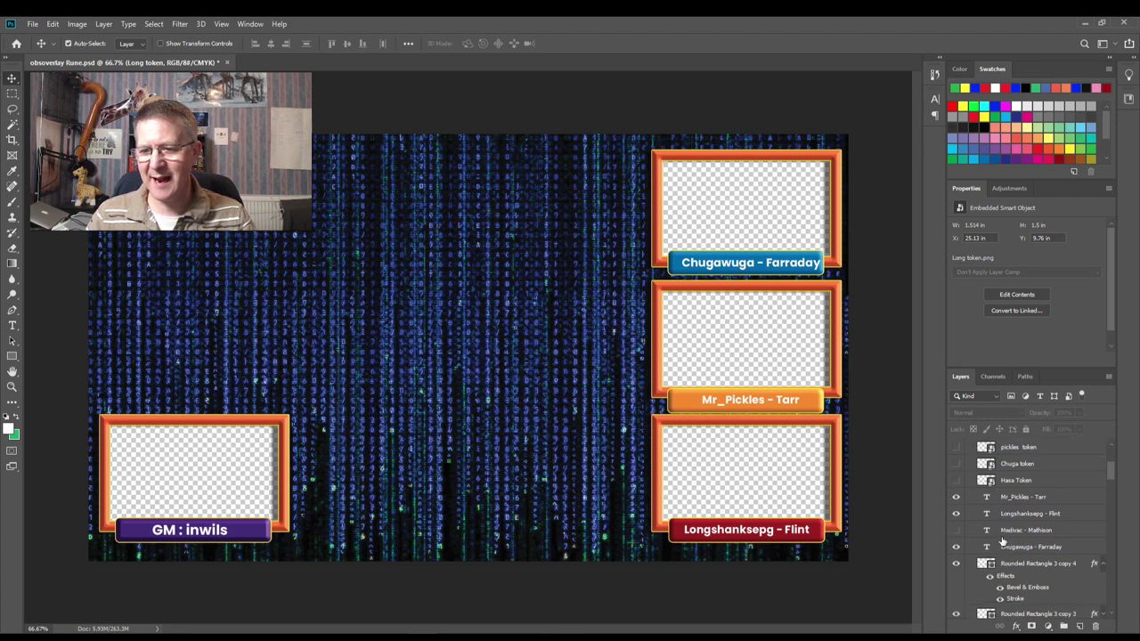
scroll(1003, 540, "up", 1)
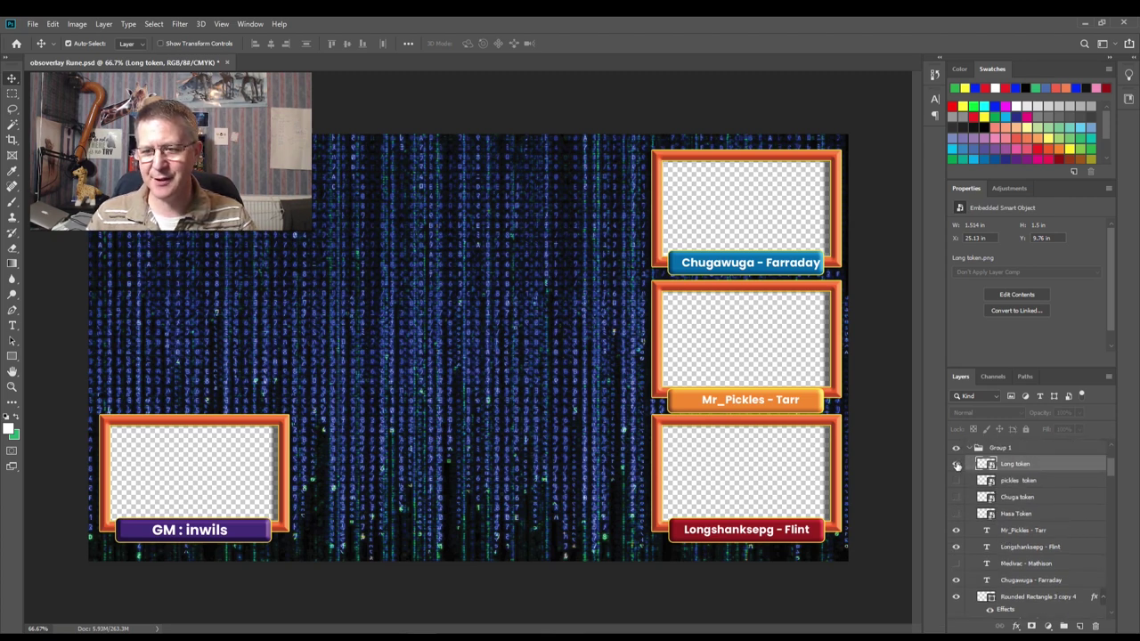
left_click(957, 464)
Step: Show the pickles token, Chuga token and Hasa Token portraits
left_click(957, 481)
left_click(957, 497)
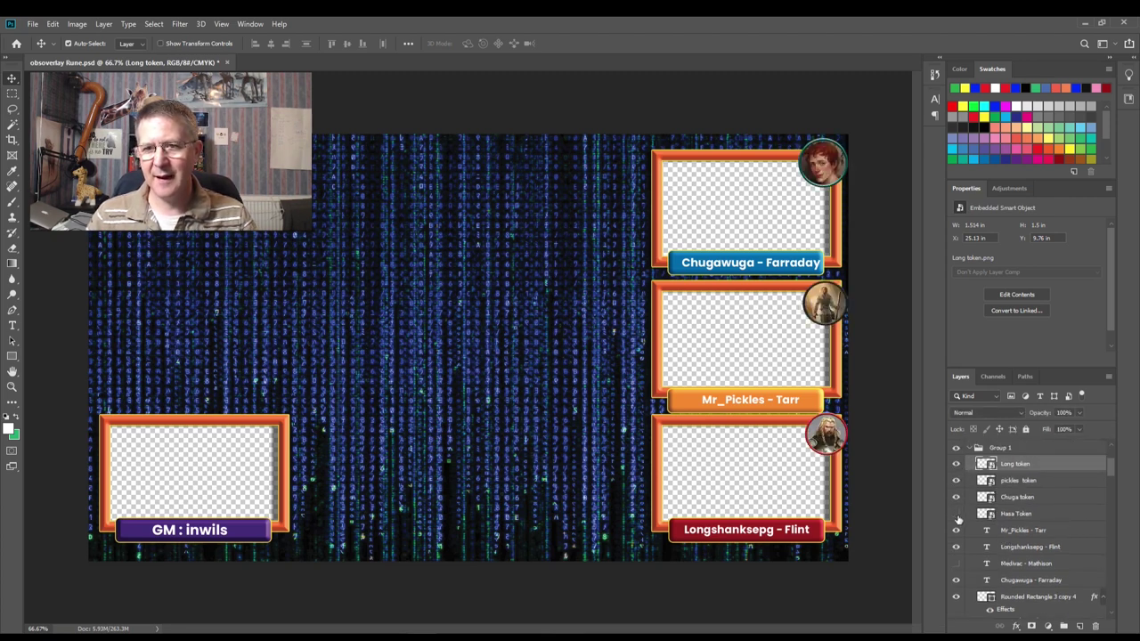
left_click(957, 515)
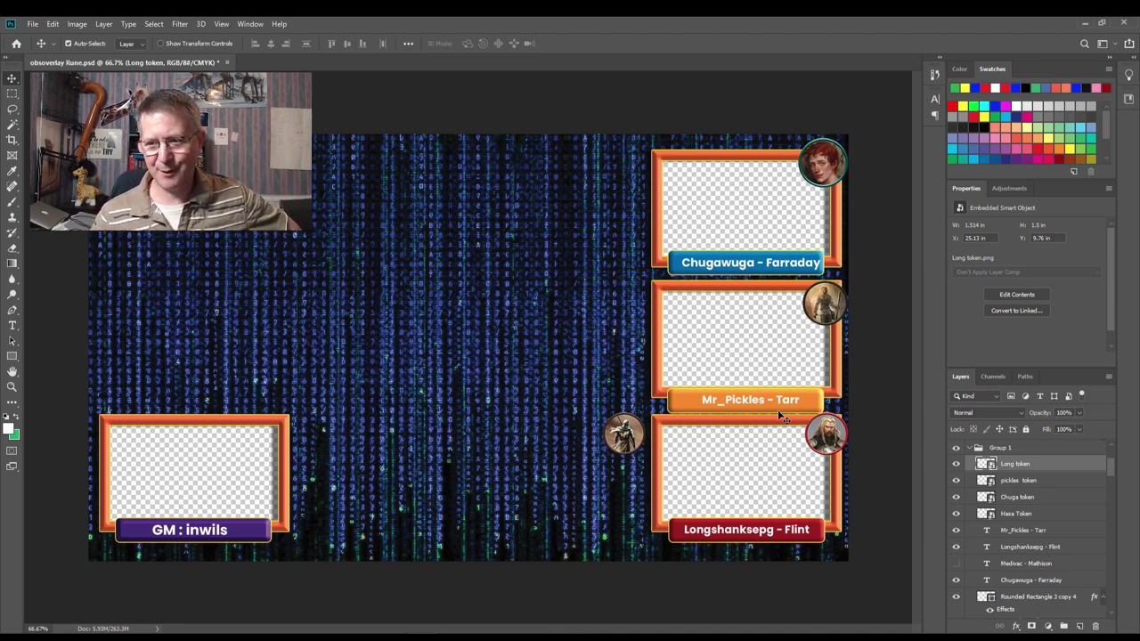
Step: Briefly show the Medivac - Mathison text, then collapse Group 1 and hide it
left_click(956, 563)
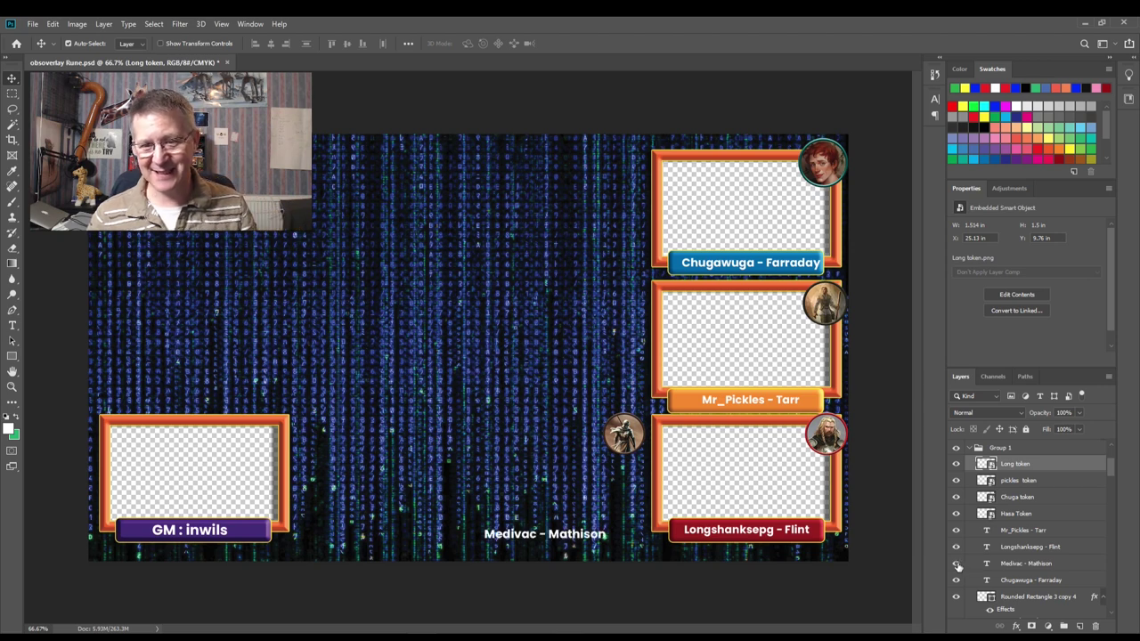
left_click(957, 564)
scroll(971, 535, "up", 3)
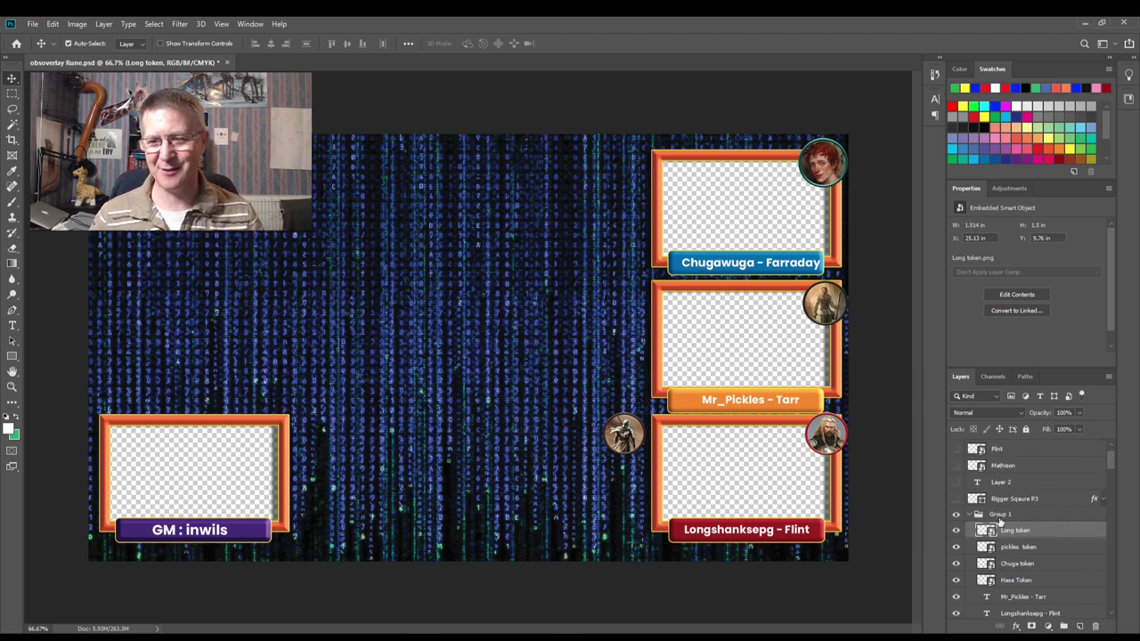
left_click(976, 515)
left_click(956, 514)
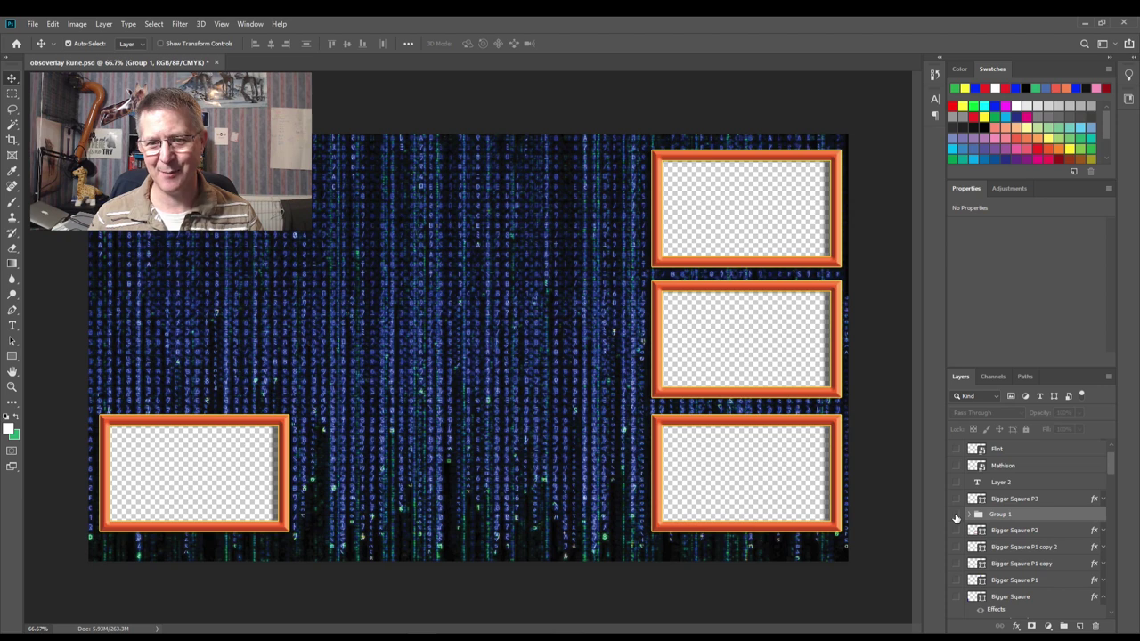